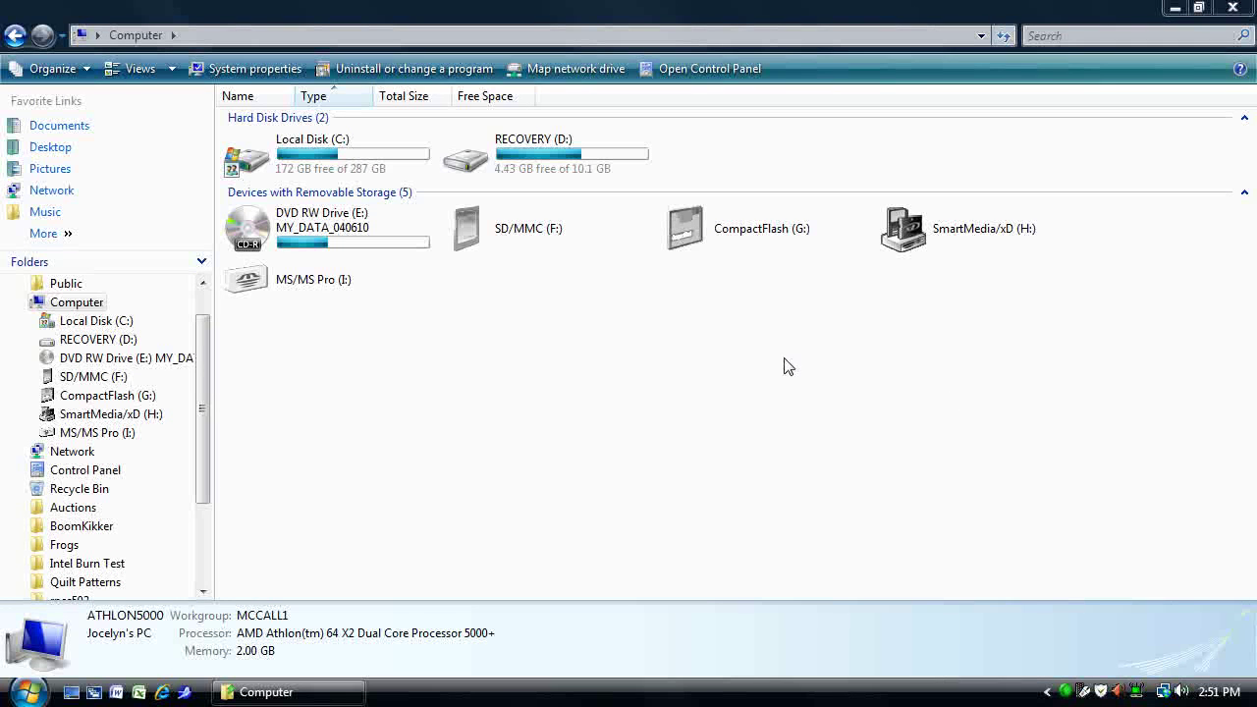
Step: Open Local Disk (C:) and add a new folder there named 'My Folder'
{"action": "left_click", "coordinate": [30, 693]}
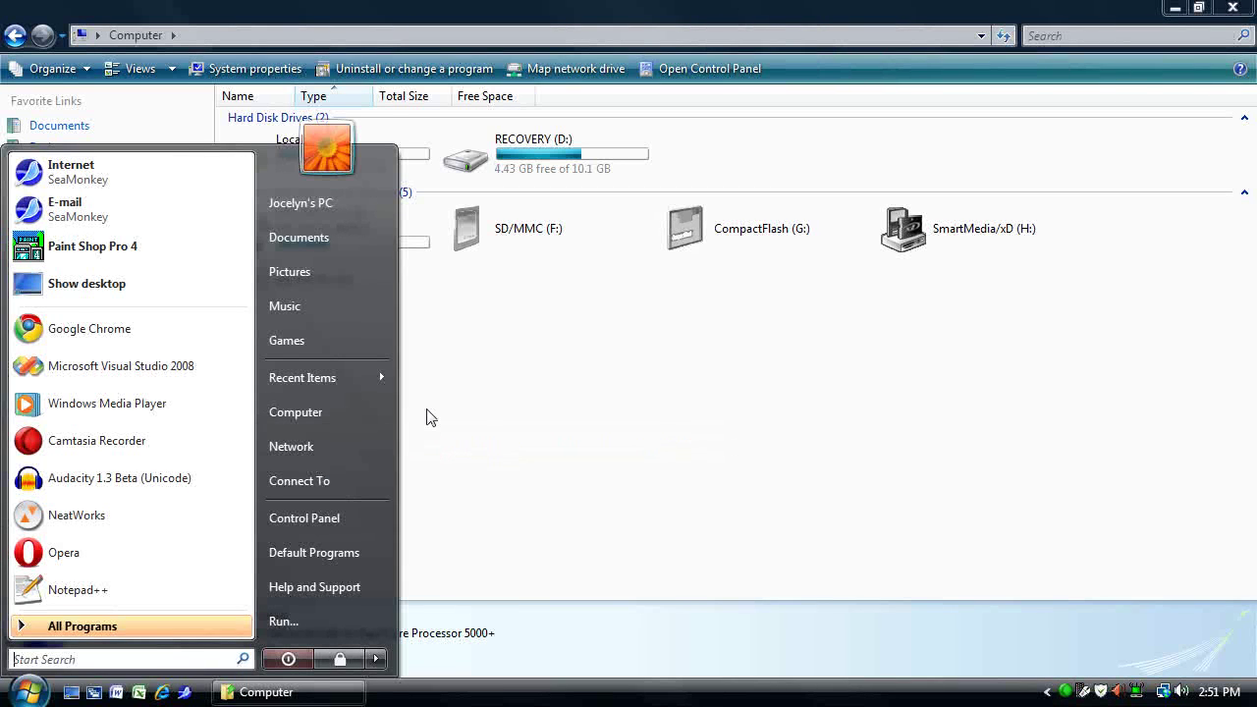
{"action": "left_click", "coordinate": [426, 418]}
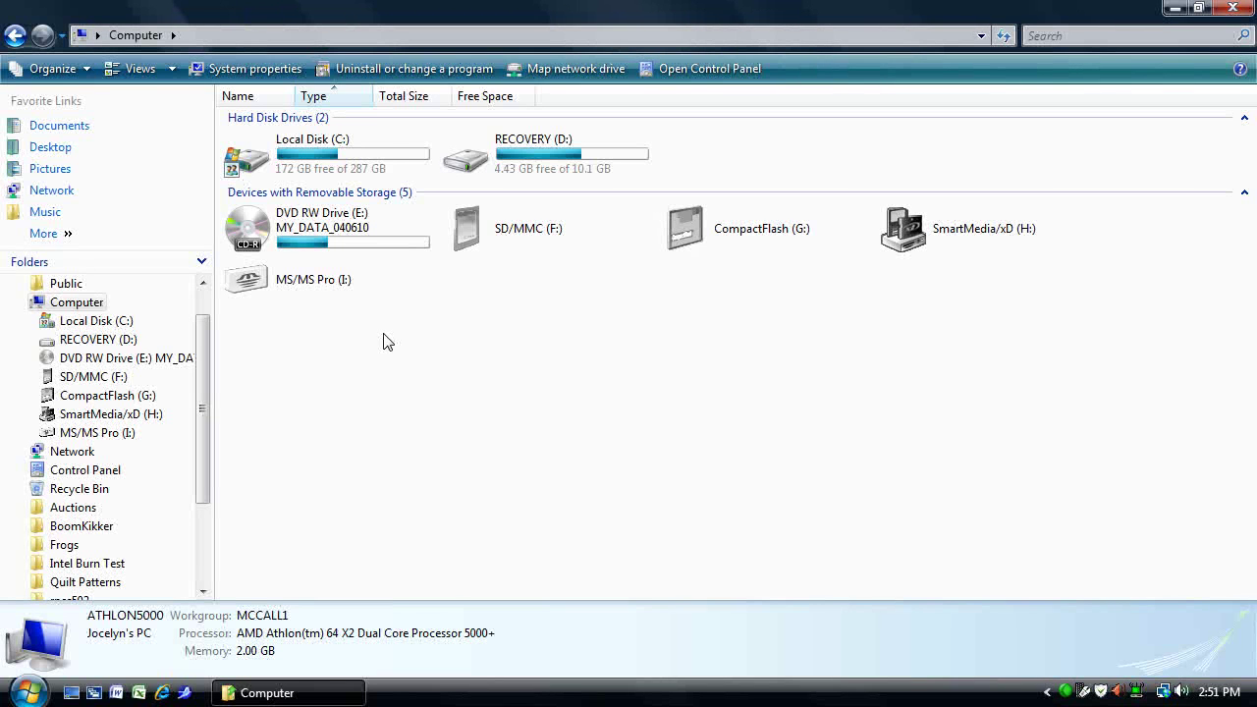
{"action": "double_click", "coordinate": [340, 159]}
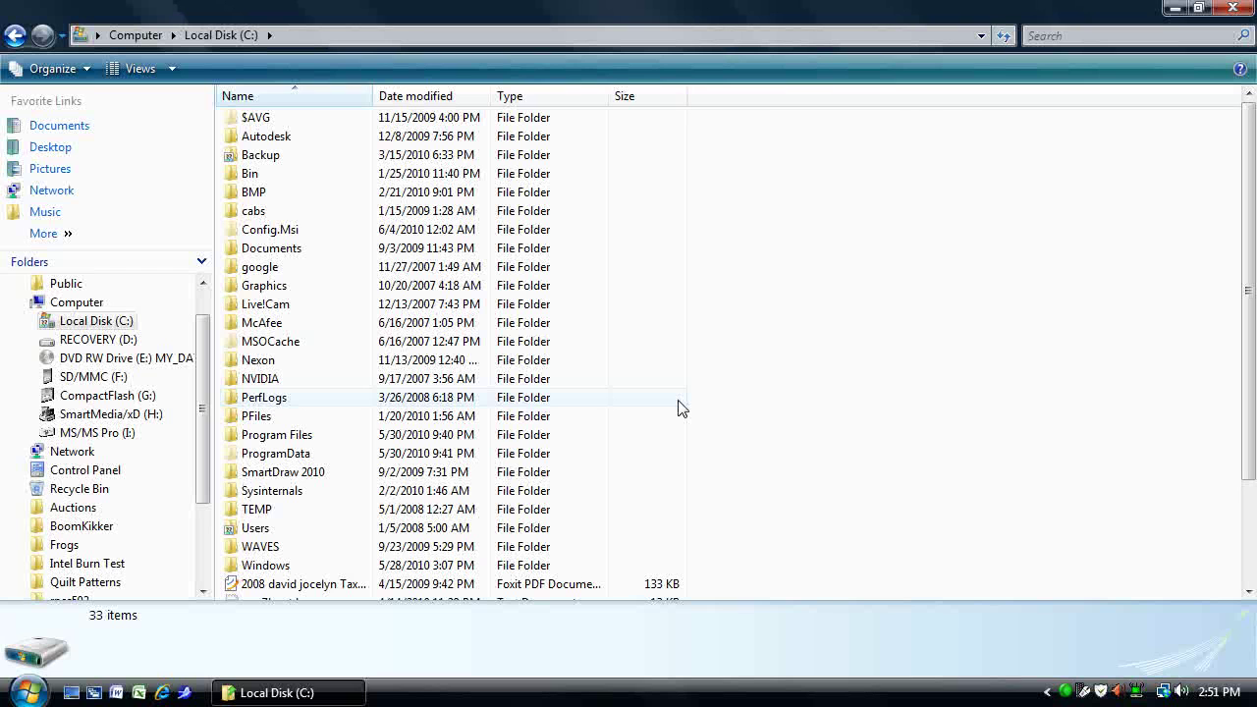
{"action": "right_click", "coordinate": [650, 313]}
{"action": "mouse_move", "coordinate": [727, 492]}
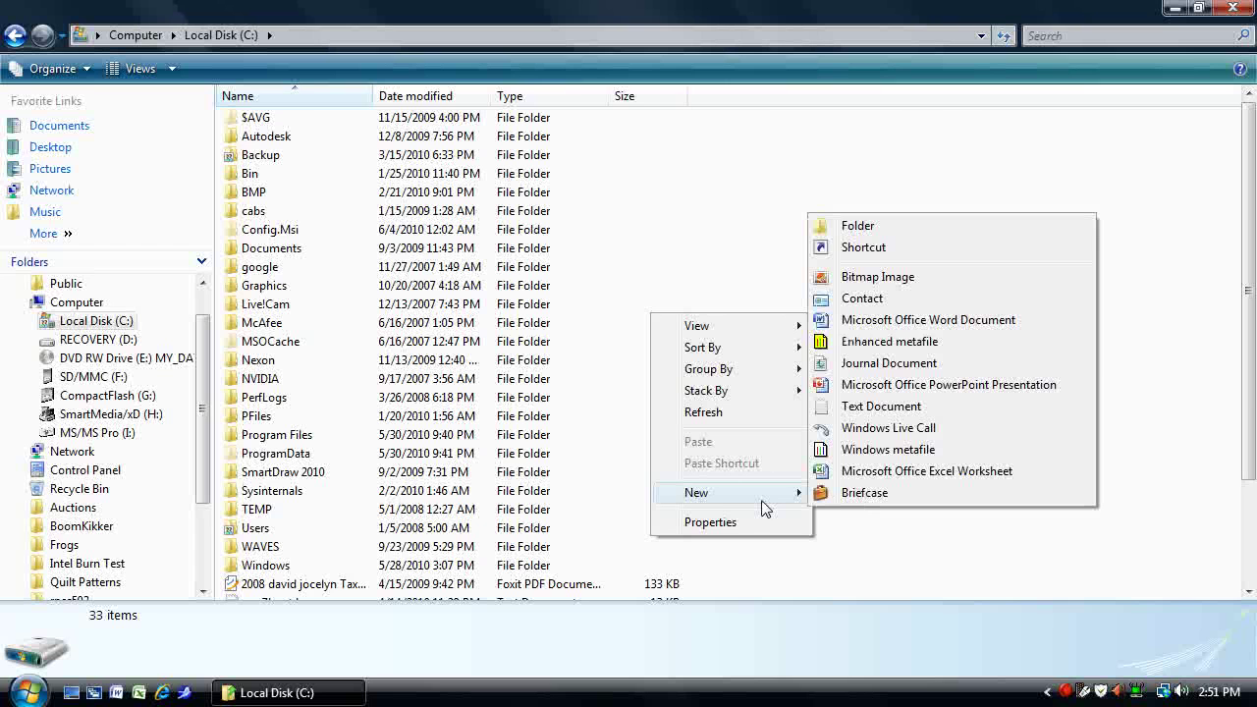
{"action": "left_click", "coordinate": [879, 227]}
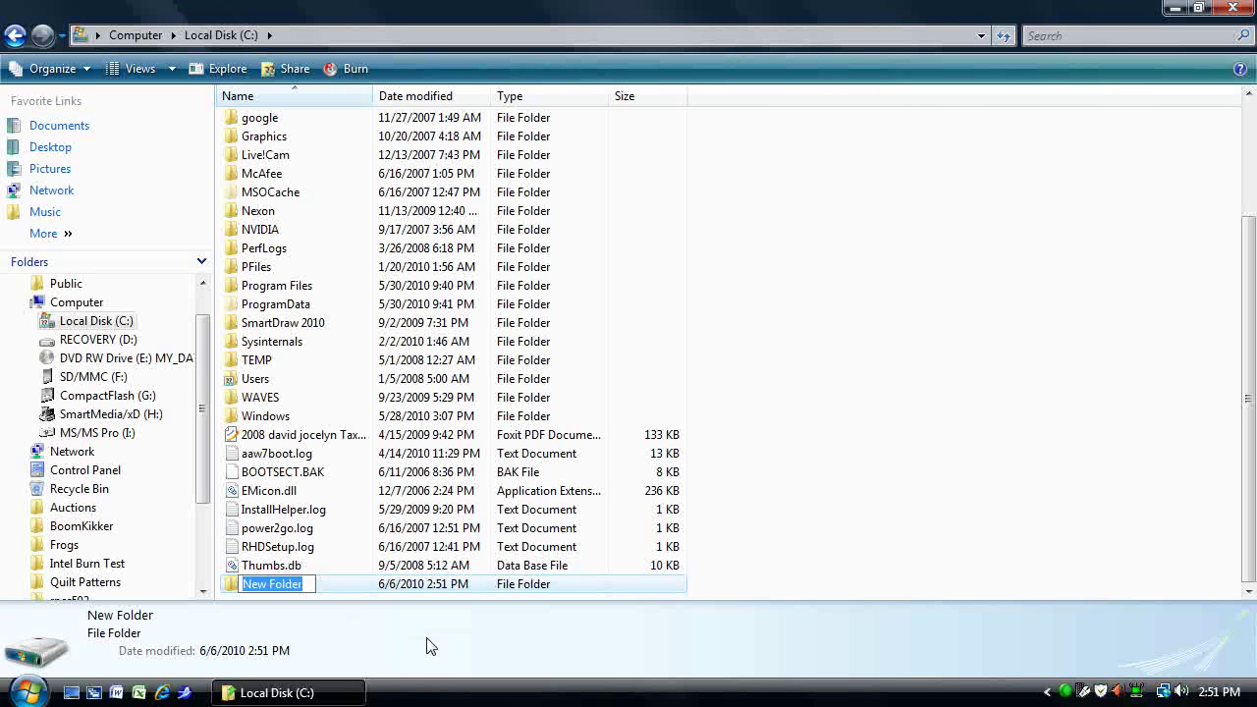
{"action": "type", "text": "My Folder"}
{"action": "key", "text": "Return"}
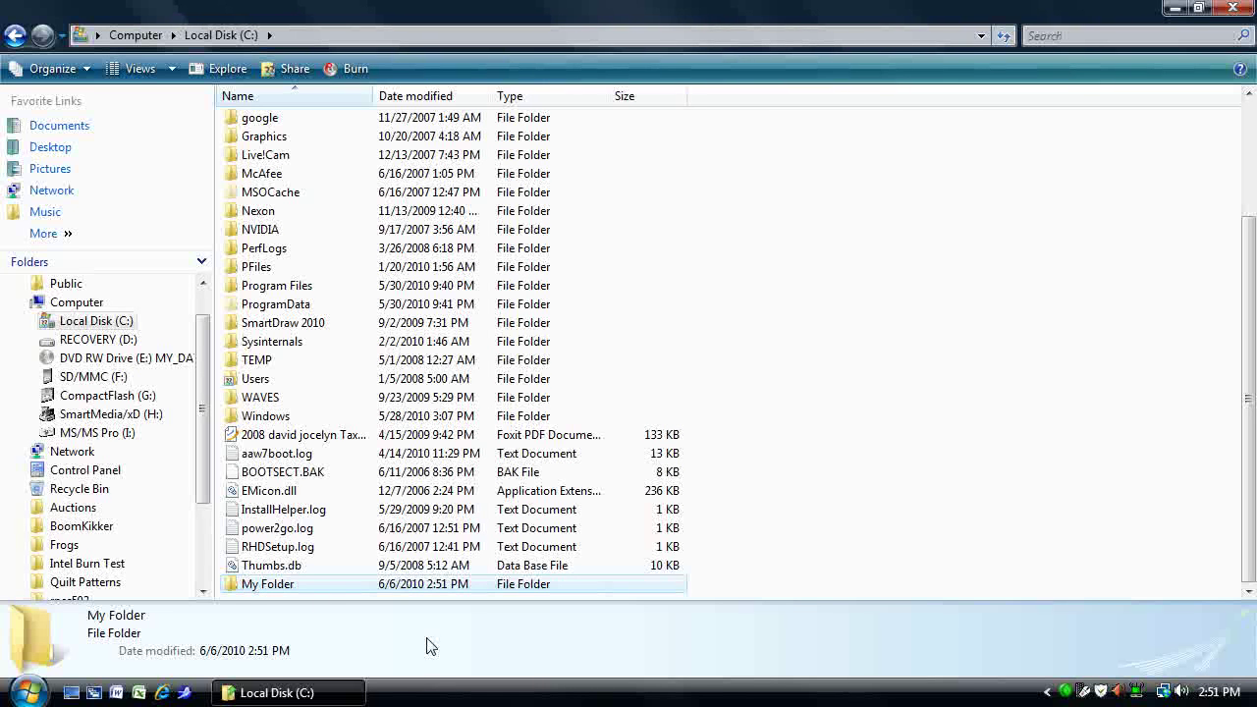
Step: Inside My Folder, add a subfolder that keeps the default name 'New Folder'
{"action": "double_click", "coordinate": [241, 591]}
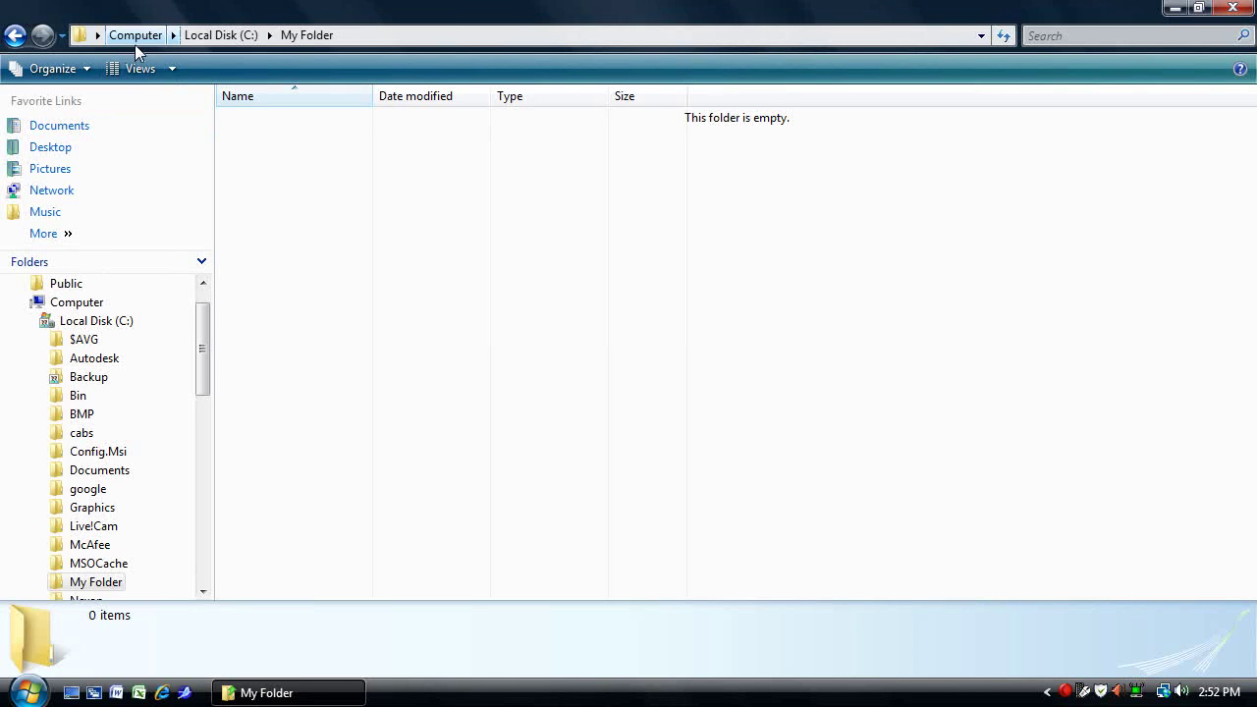
{"action": "left_click", "coordinate": [410, 37]}
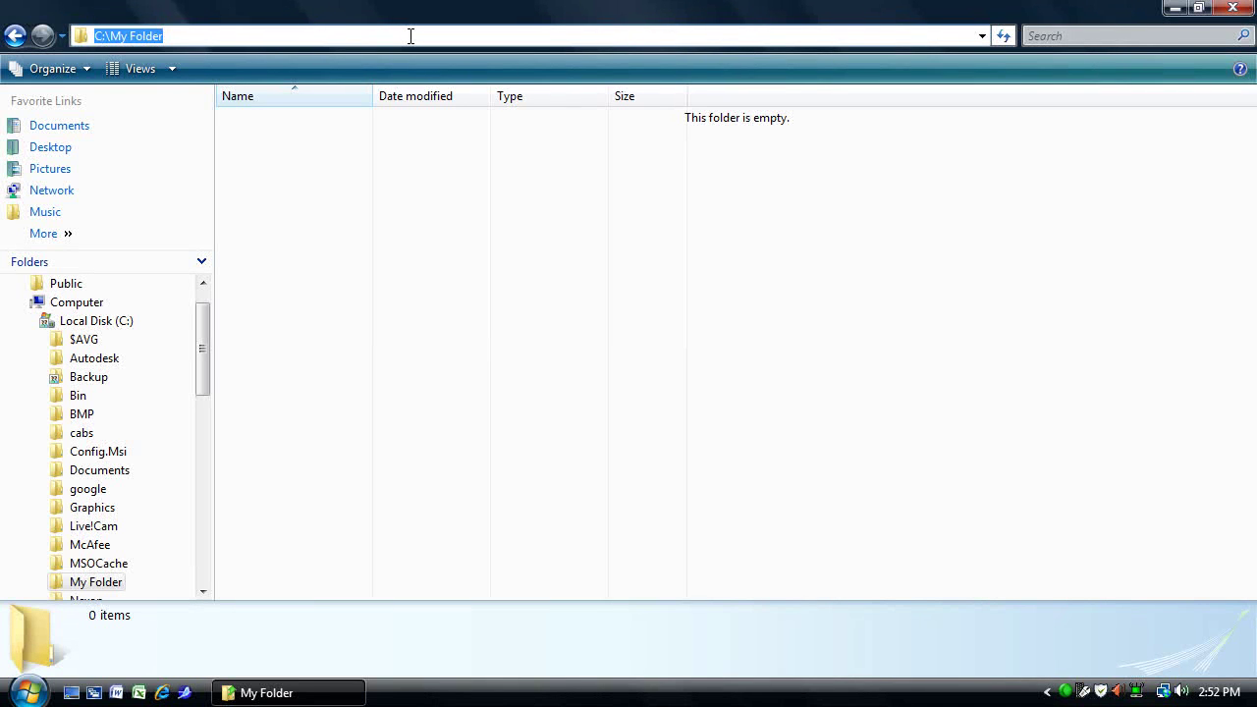
{"action": "left_click", "coordinate": [402, 192]}
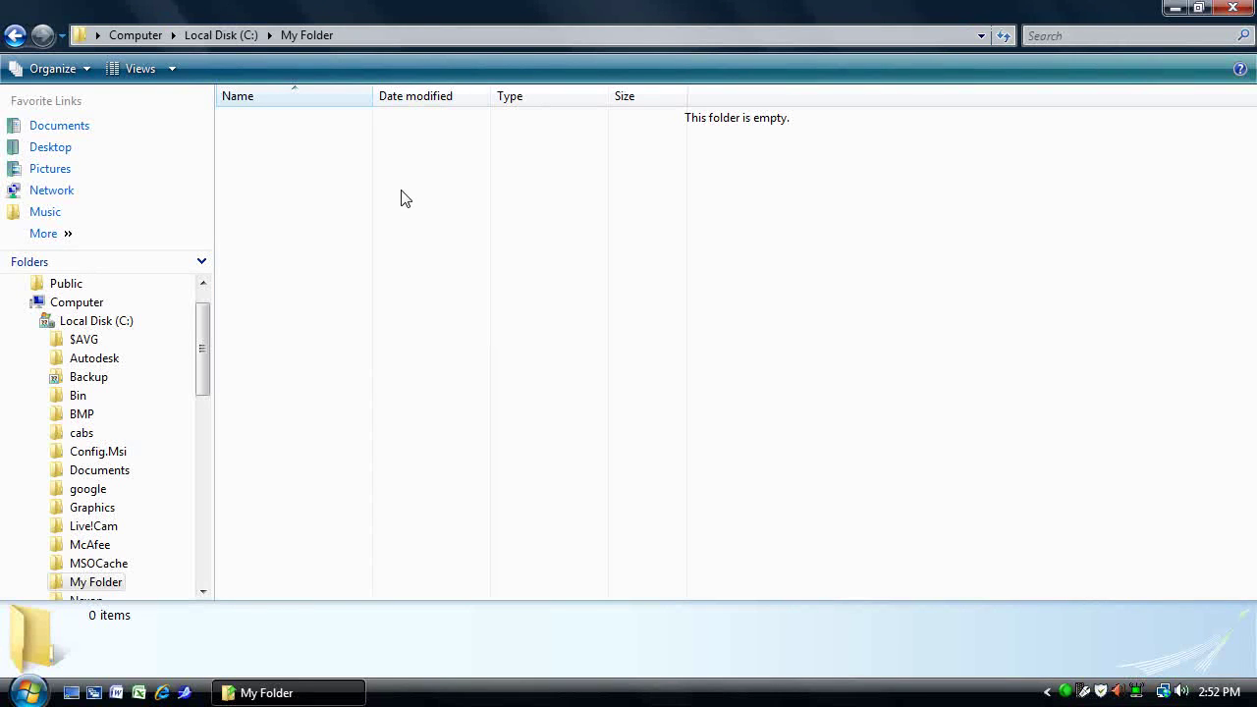
{"action": "right_click", "coordinate": [331, 148]}
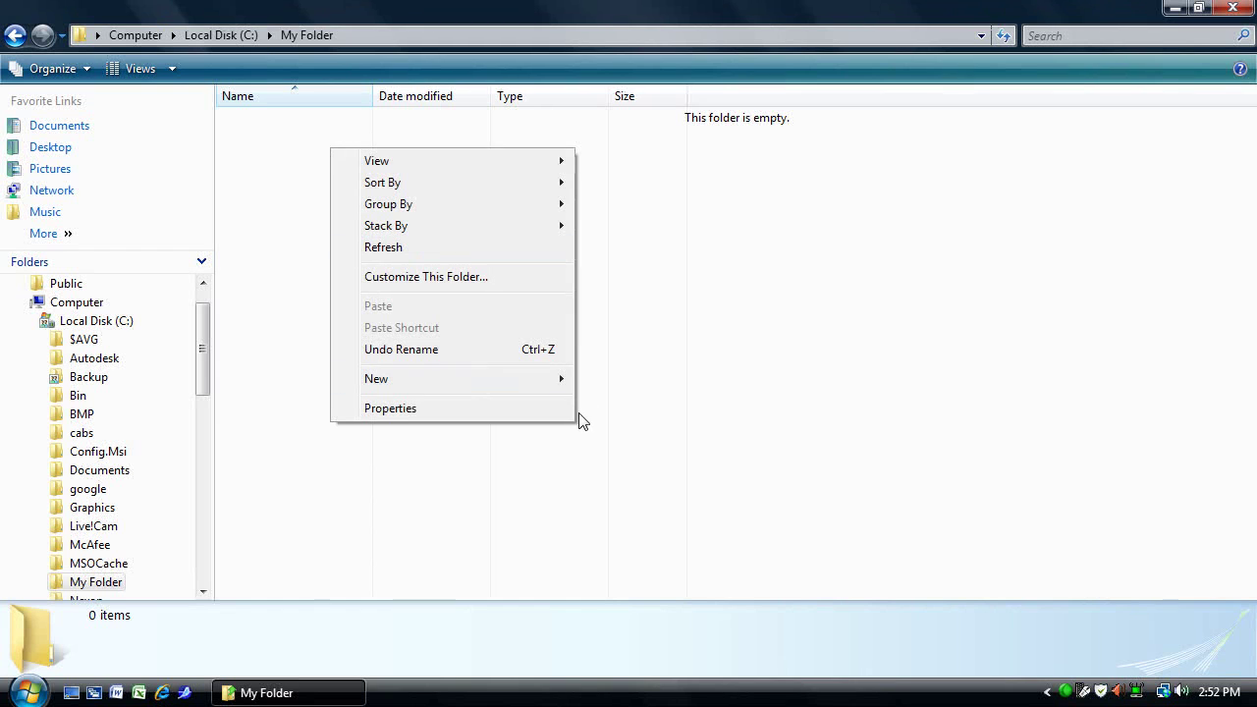
{"action": "mouse_move", "coordinate": [376, 379]}
{"action": "left_click", "coordinate": [626, 376]}
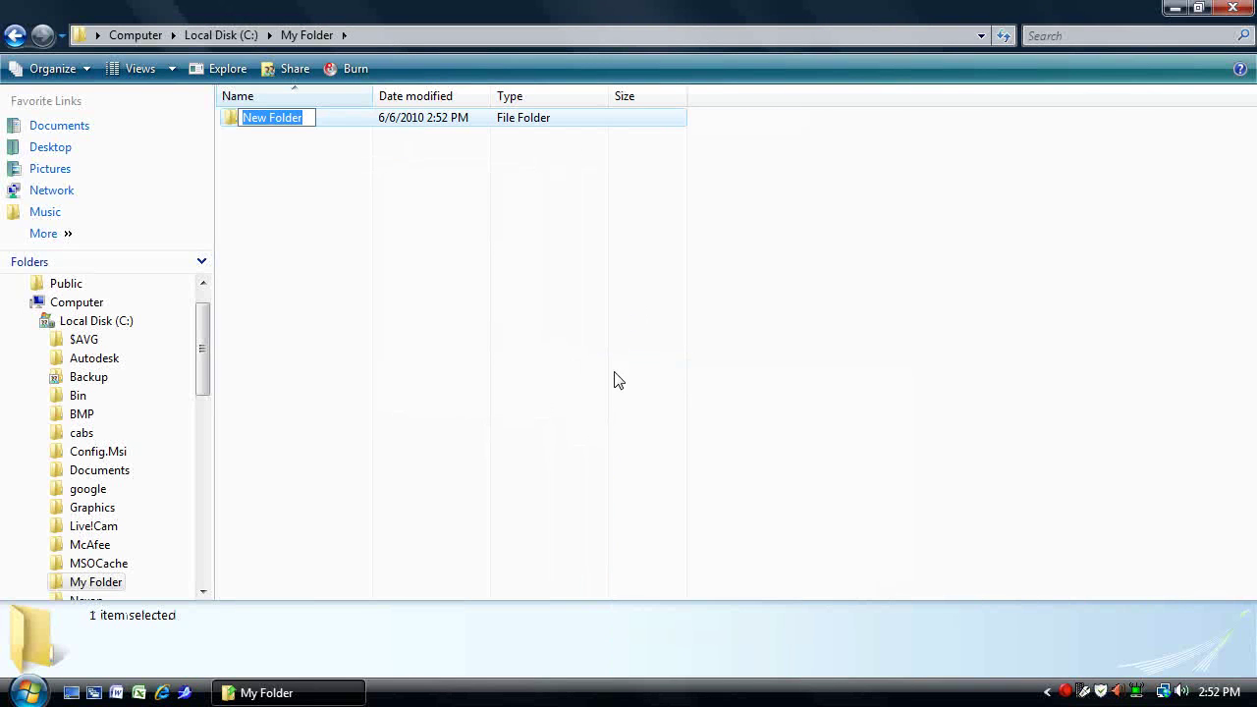
{"action": "key", "text": "Return"}
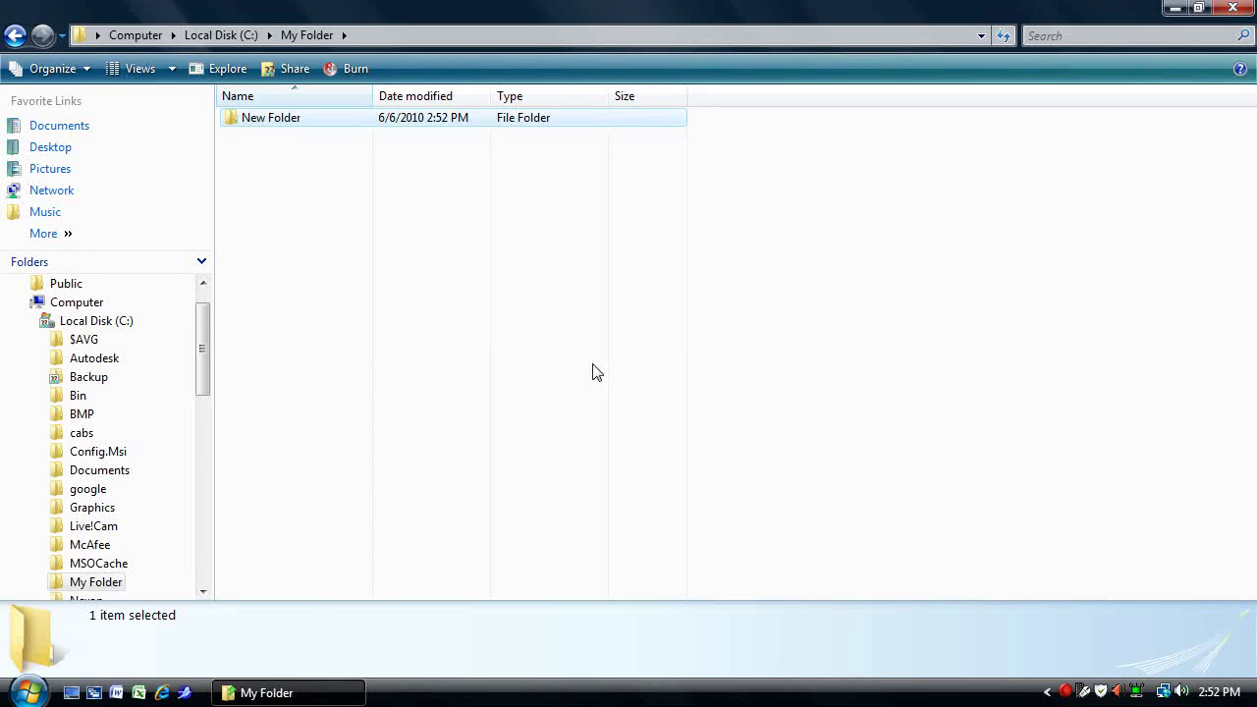
{"action": "key", "text": "alt"}
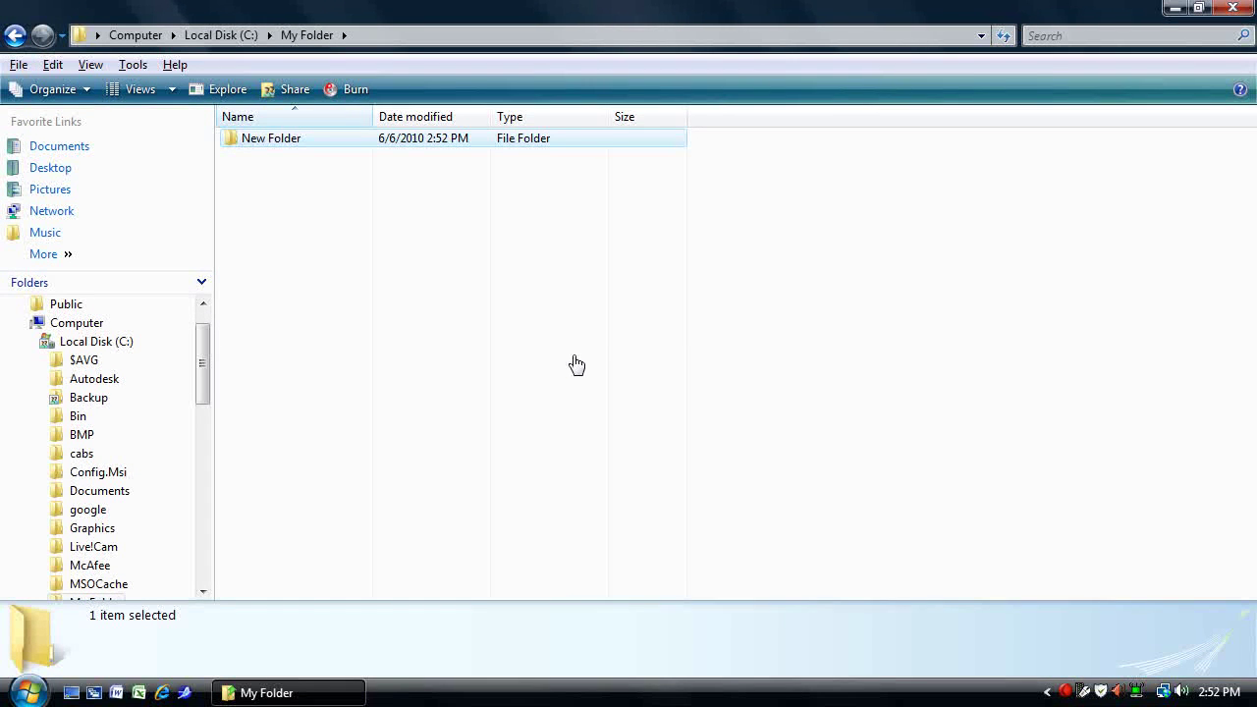
Step: Add another subfolder from the File menu, keeping the default name 'New Folder (2)'
{"action": "left_click", "coordinate": [23, 66]}
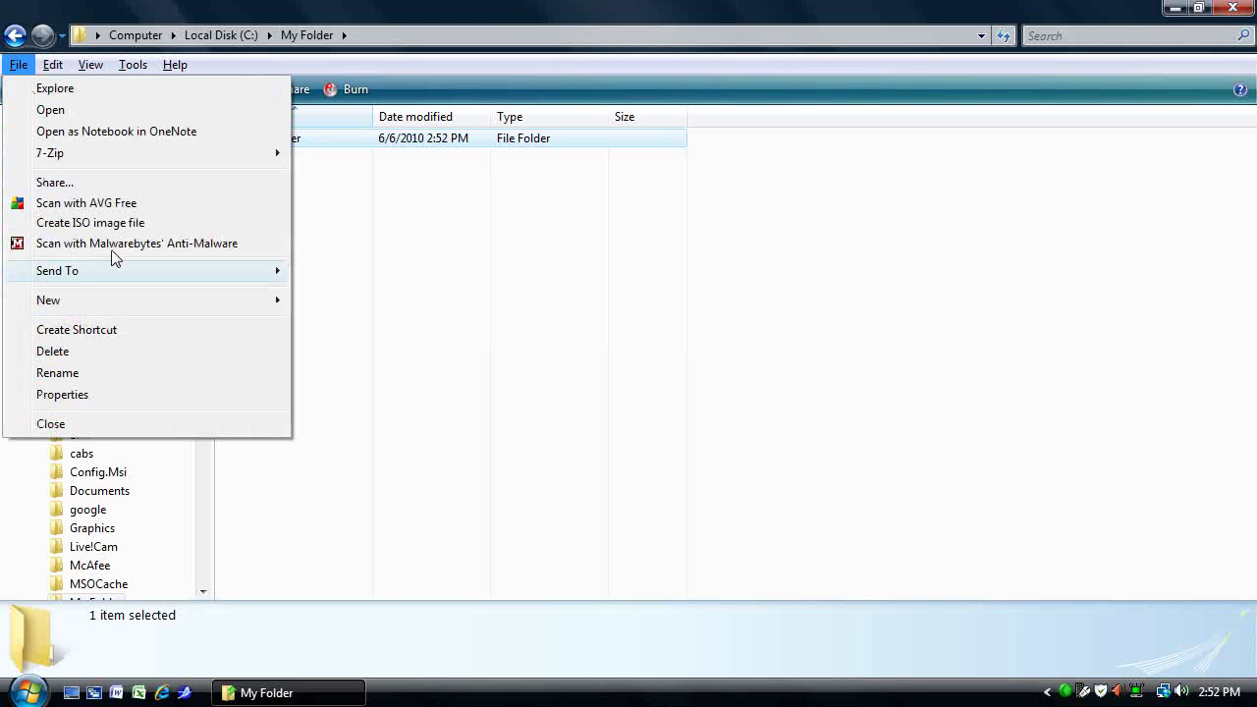
{"action": "mouse_move", "coordinate": [48, 300]}
{"action": "left_click", "coordinate": [379, 304]}
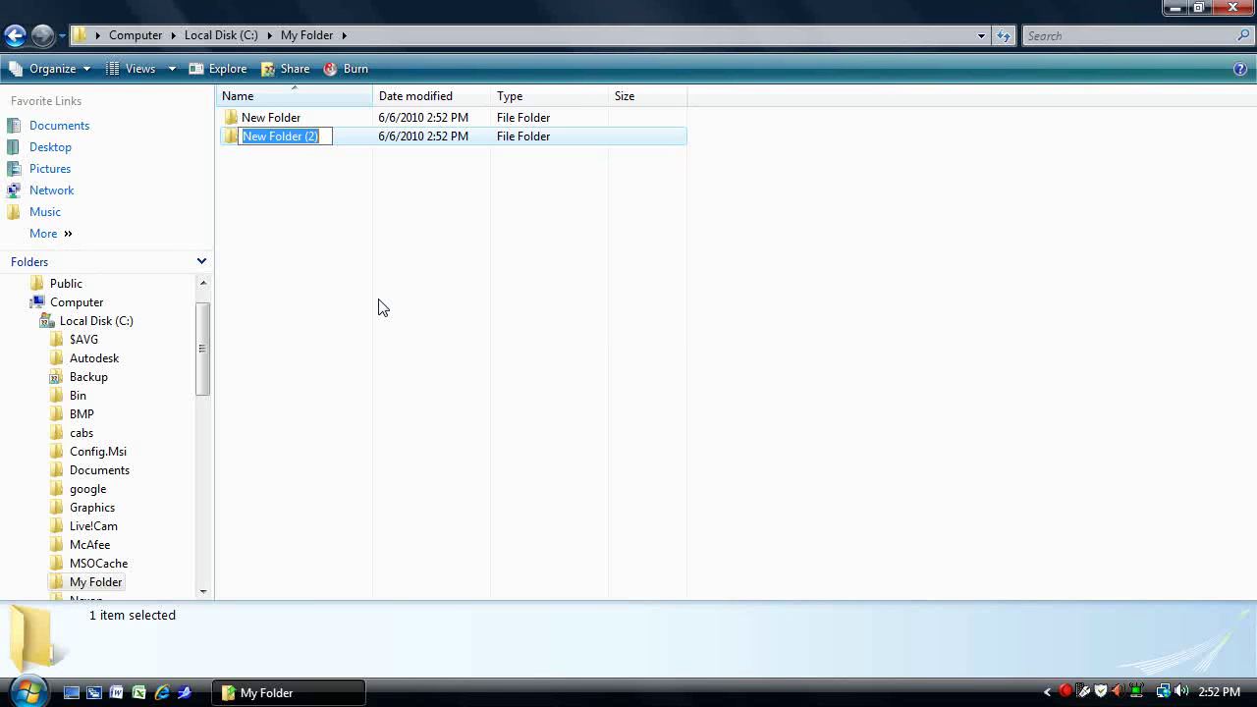
{"action": "key", "text": "Return"}
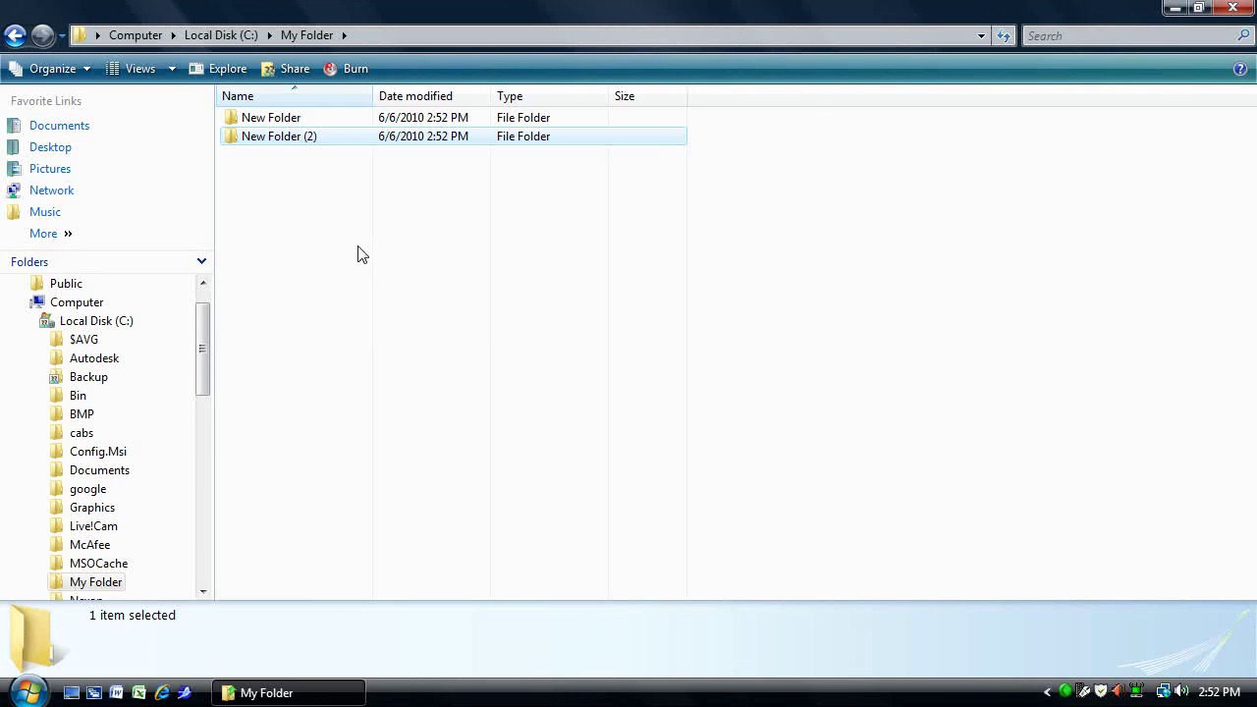
Step: Rename 'New Folder (2)' to 'another name'
{"action": "left_click", "coordinate": [279, 142]}
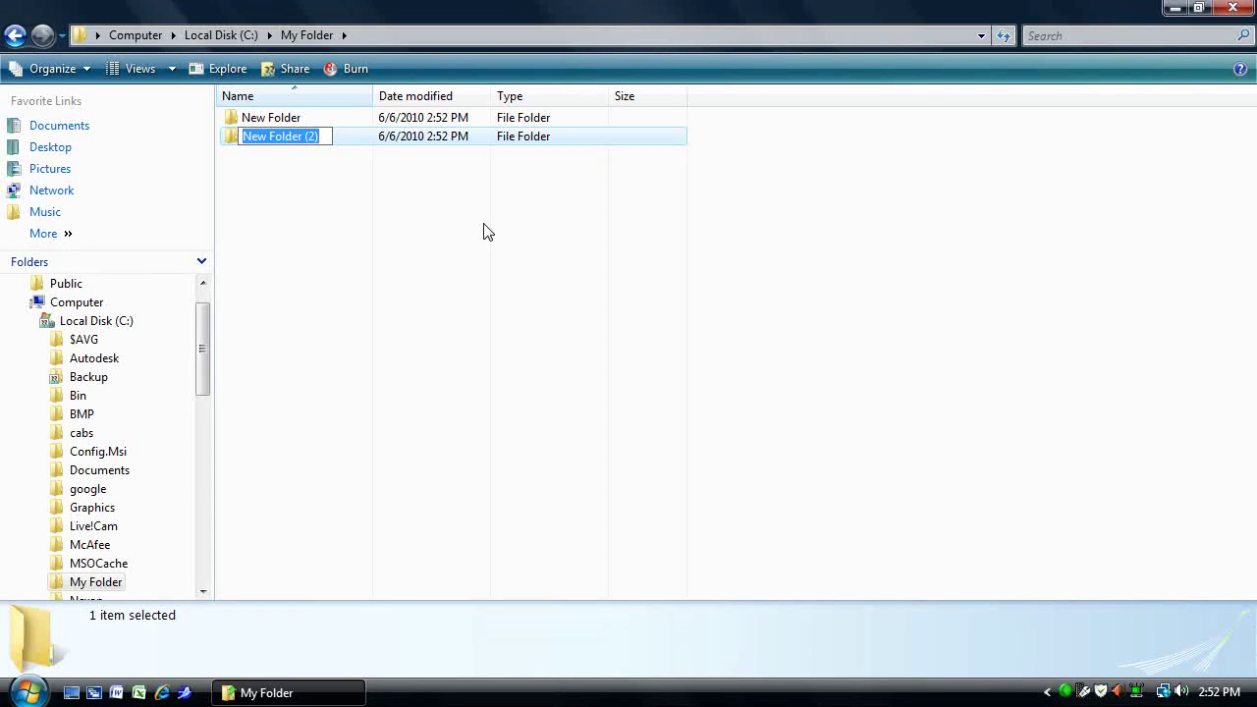
{"action": "type", "text": "another name"}
{"action": "key", "text": "Return"}
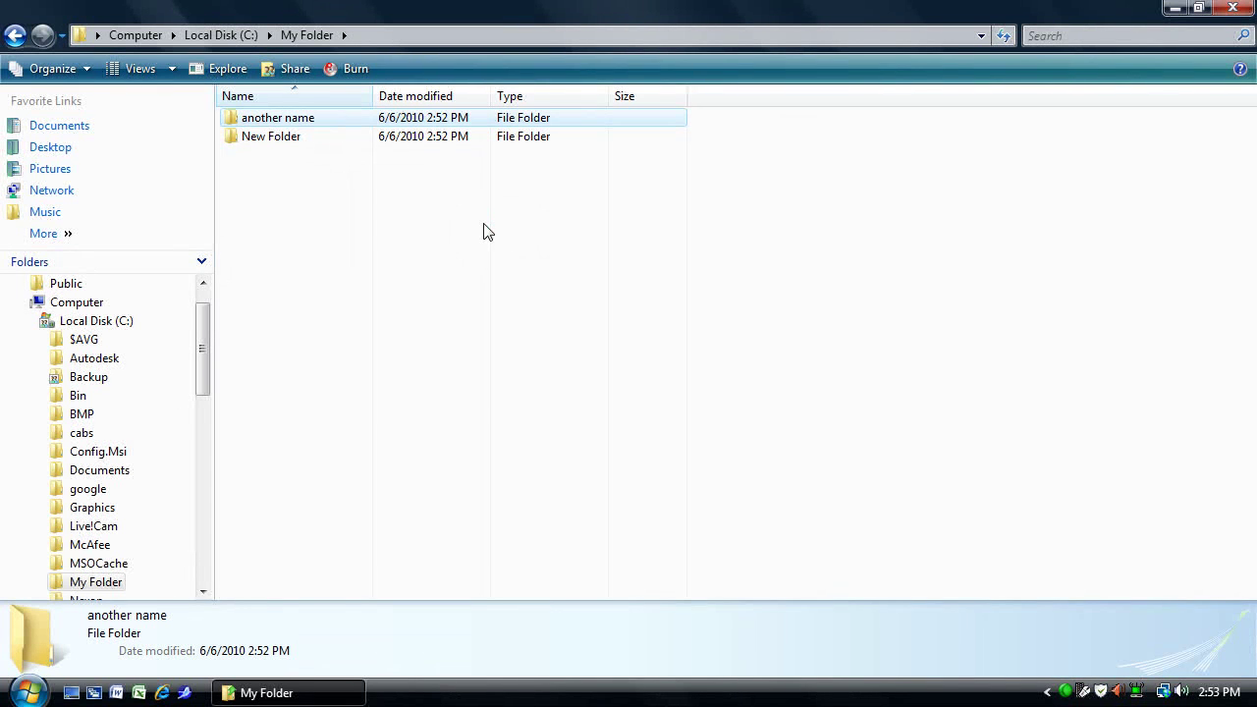
Step: Rename 'New Folder' to 'another another name'
{"action": "right_click", "coordinate": [289, 142]}
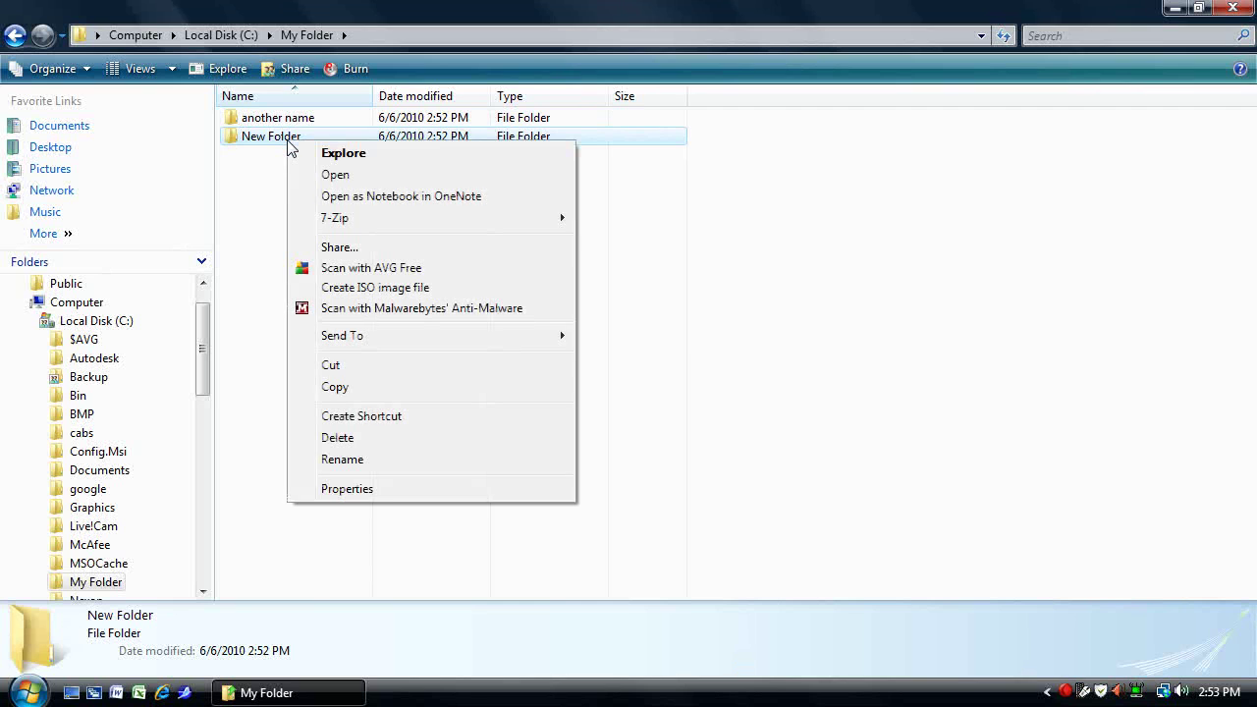
{"action": "left_click", "coordinate": [364, 463]}
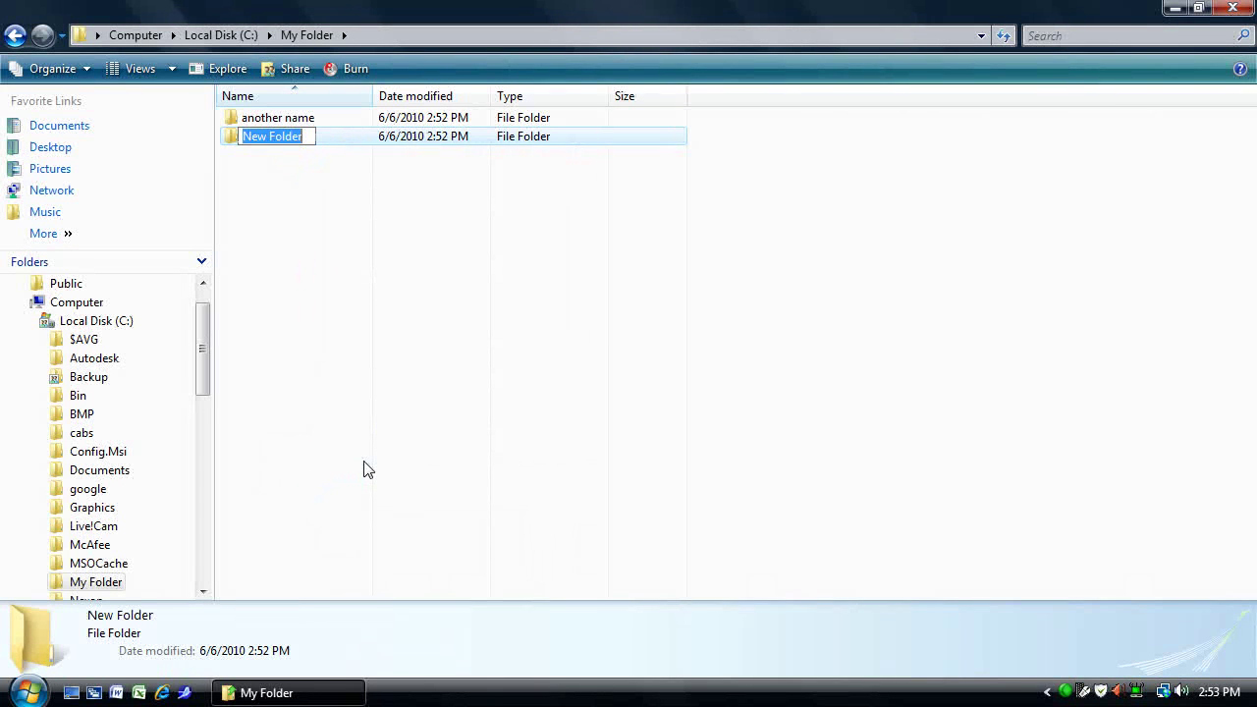
{"action": "type", "text": "another another name"}
{"action": "key", "text": "Return"}
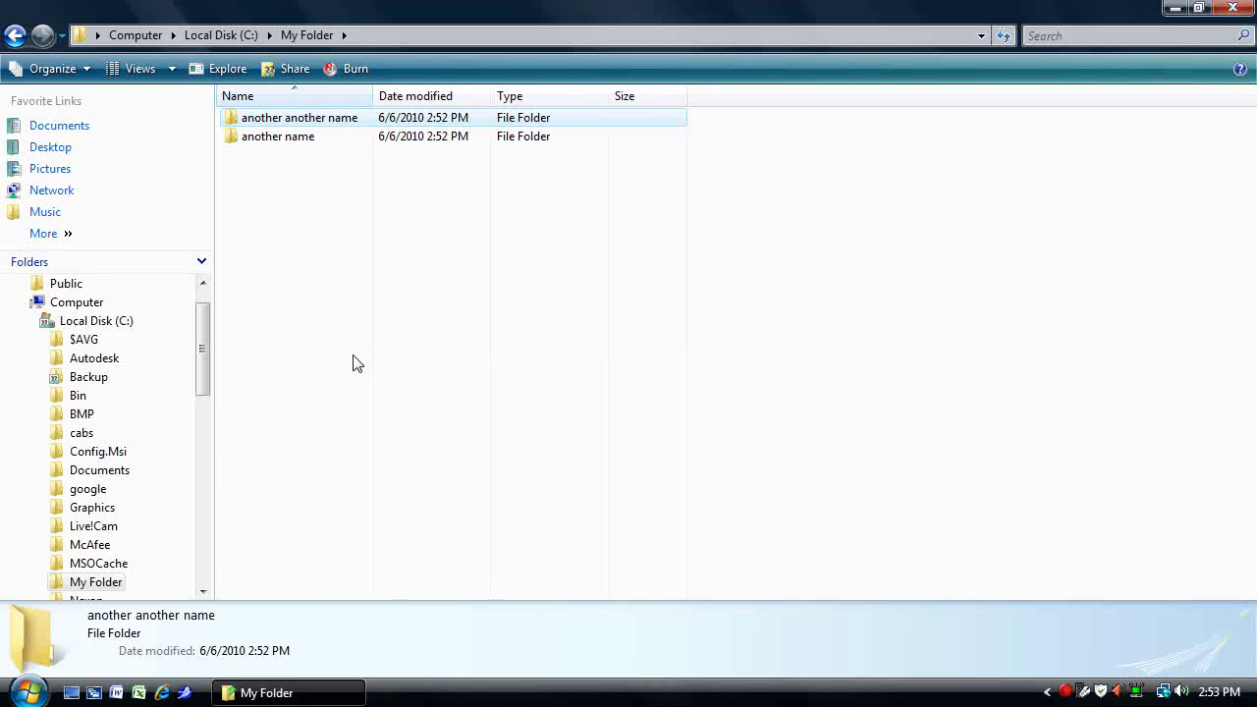
Step: Send the 'another another name' folder to the Recycle Bin
{"action": "right_click", "coordinate": [292, 120]}
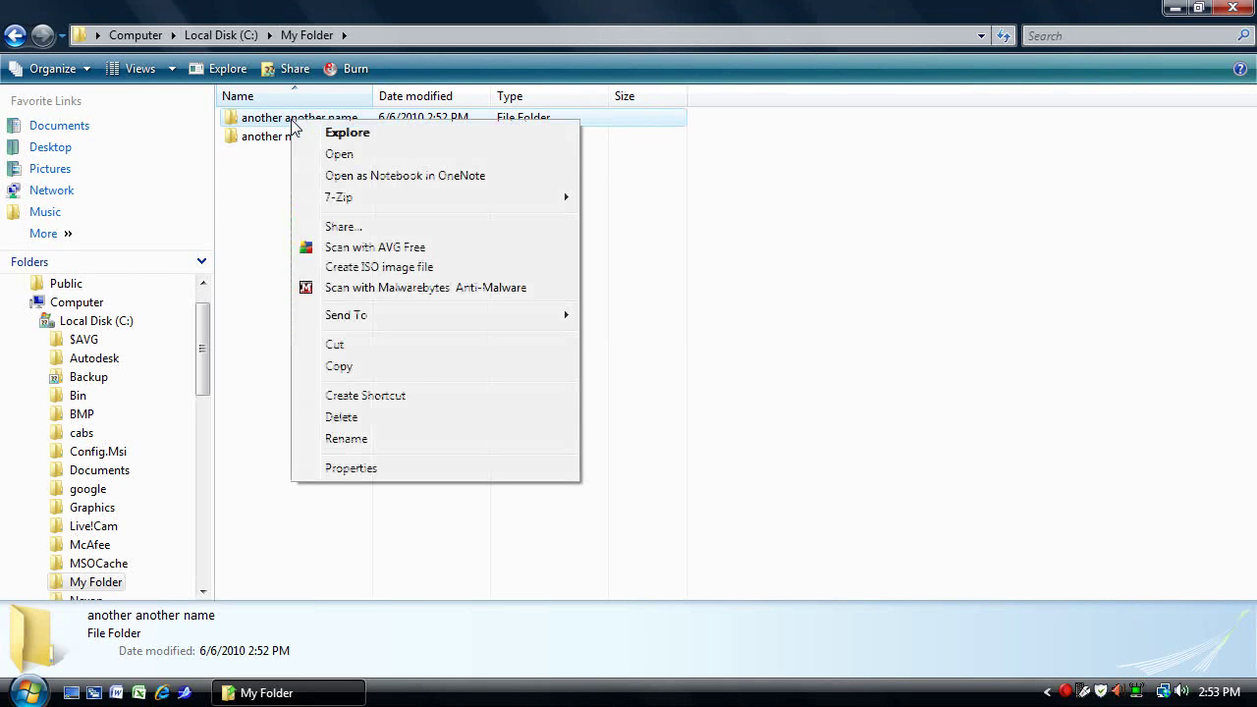
{"action": "left_click", "coordinate": [379, 420]}
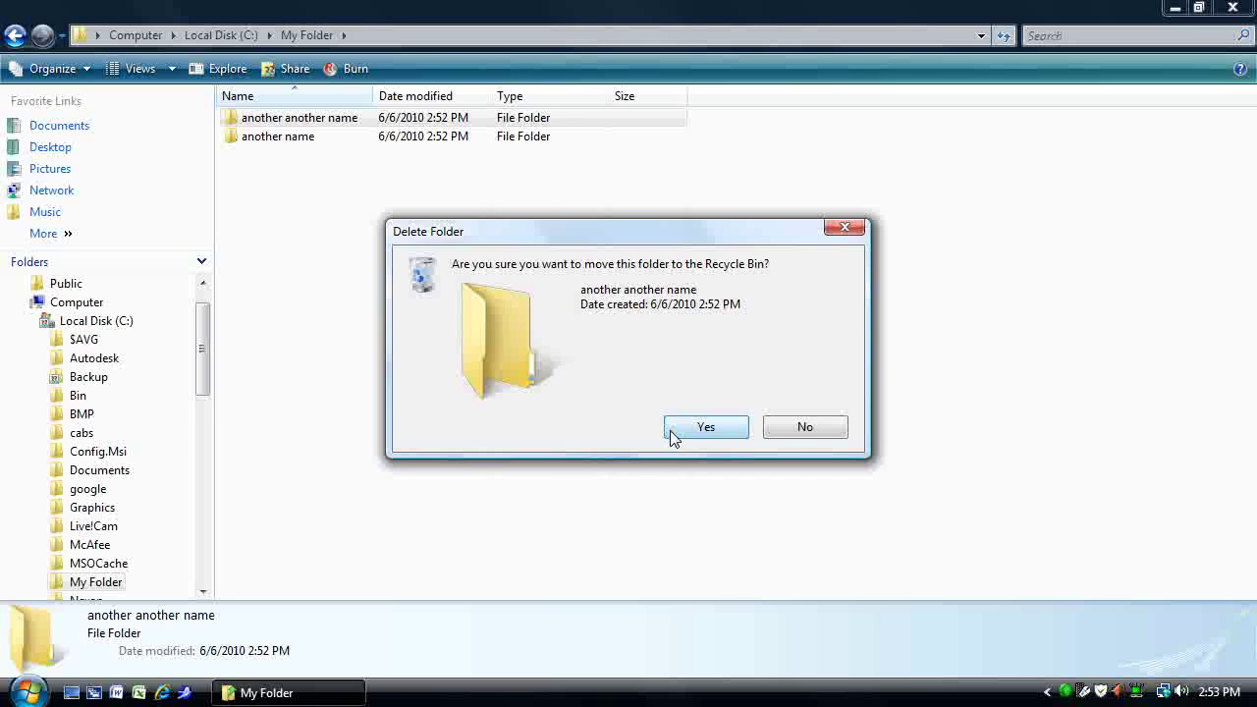
{"action": "left_click", "coordinate": [699, 428]}
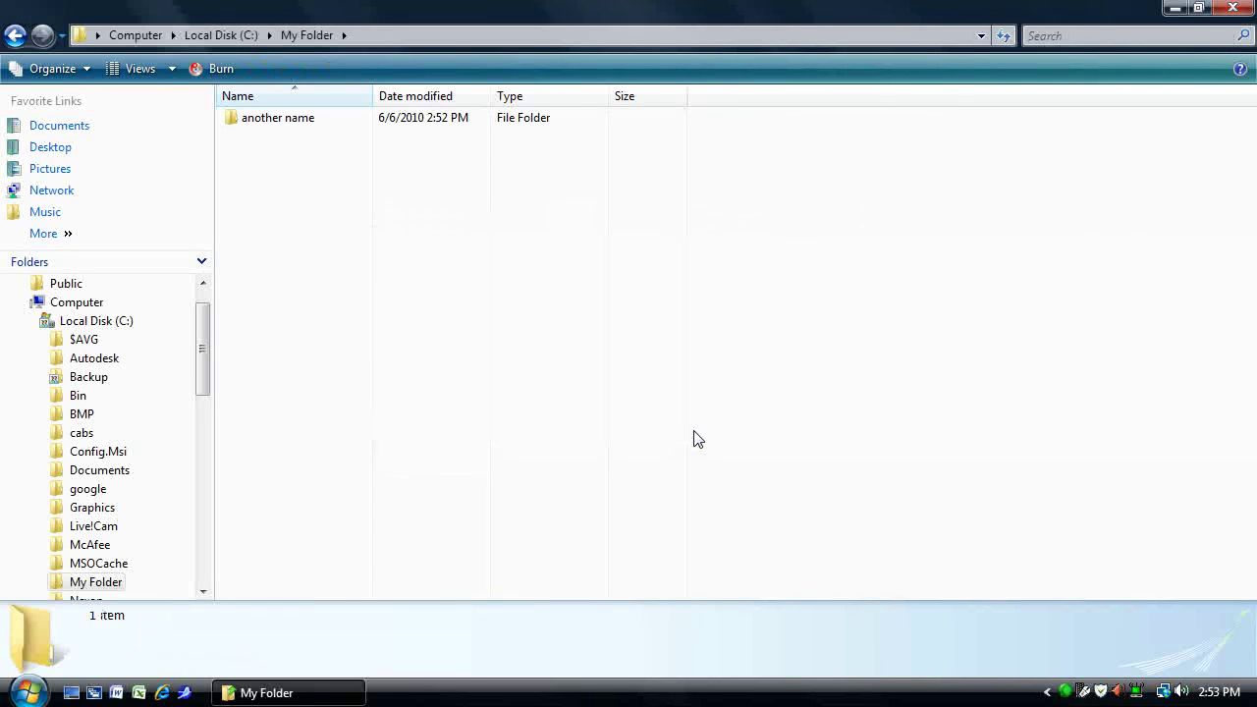
Step: Delete the 'another name' folder as well, leaving My Folder empty
{"action": "left_click", "coordinate": [299, 122]}
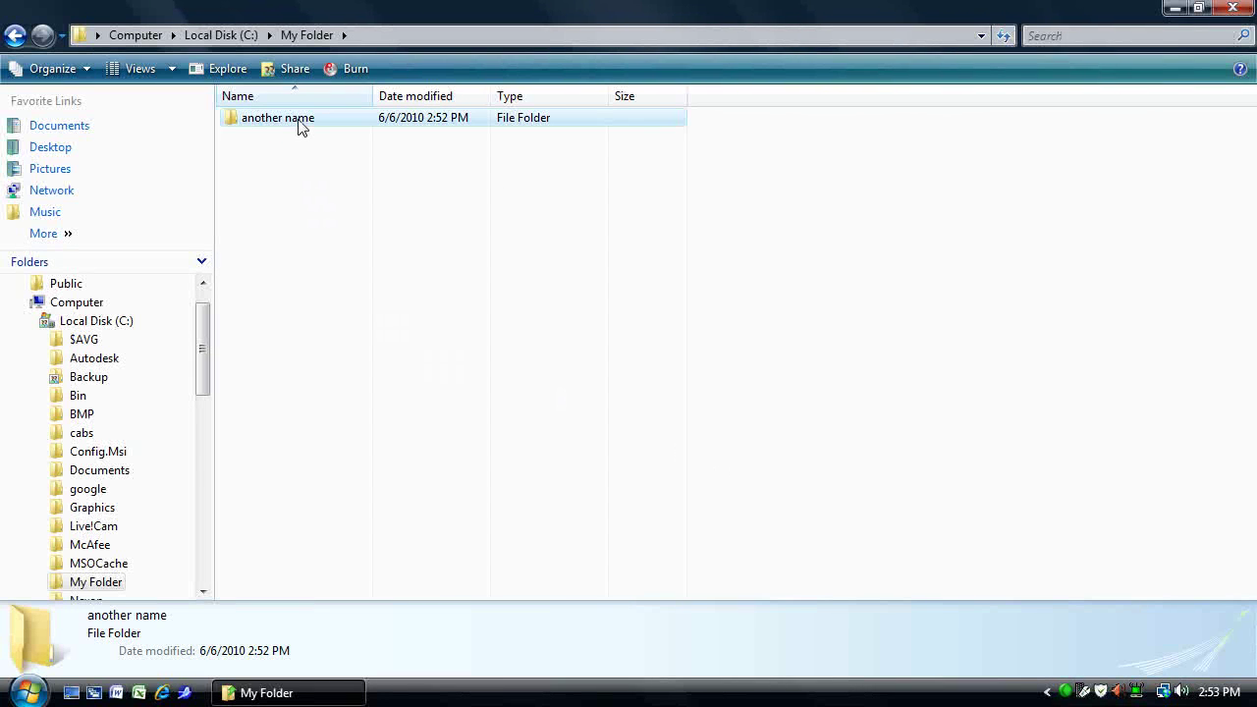
{"action": "key", "text": "alt"}
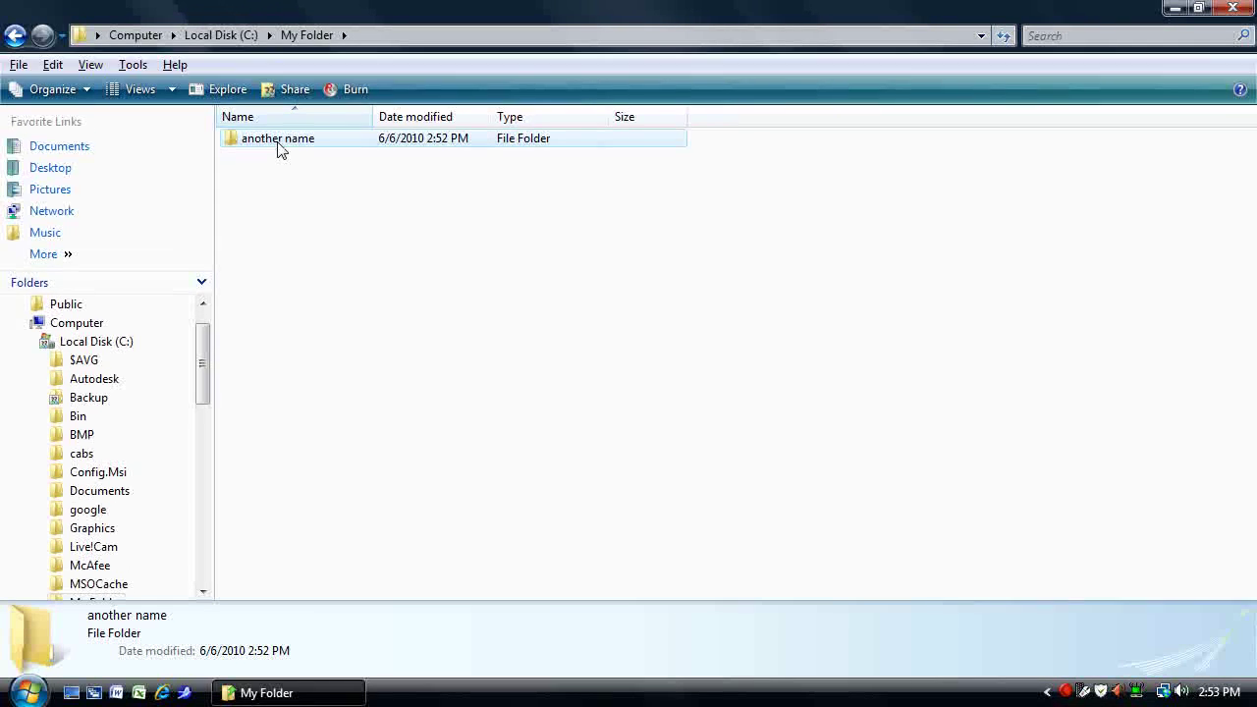
{"action": "left_click", "coordinate": [18, 65]}
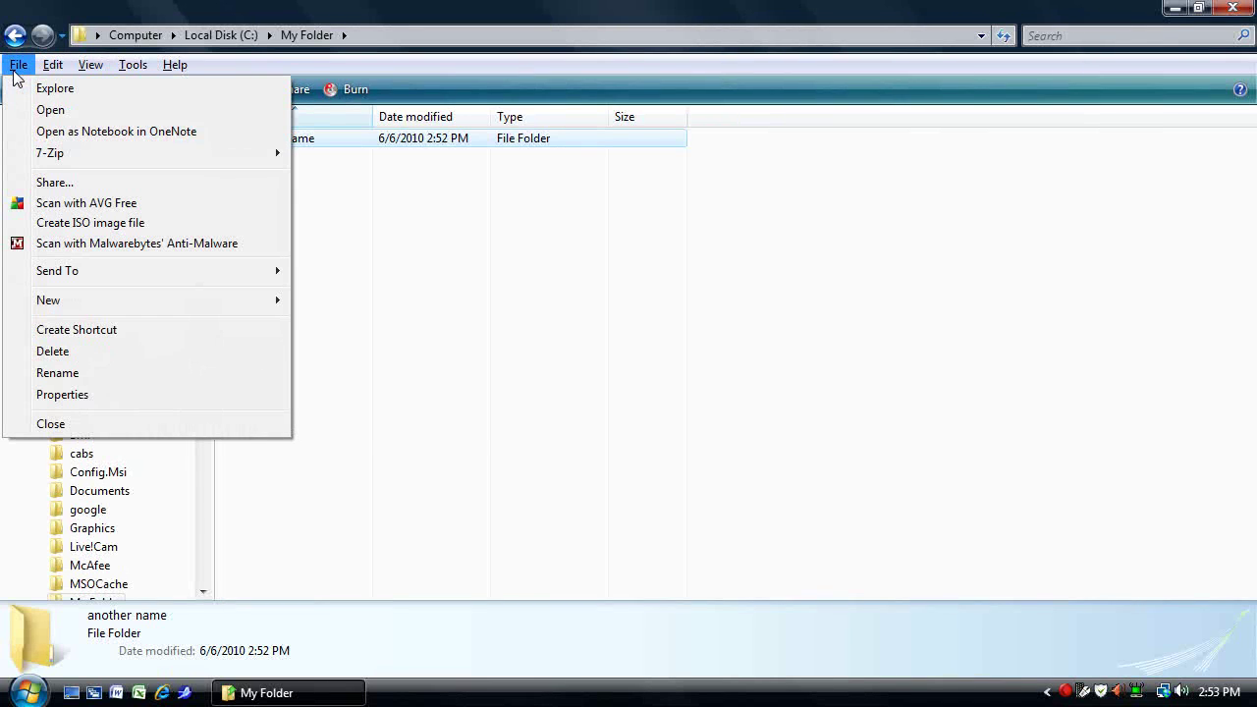
{"action": "right_click", "coordinate": [519, 356]}
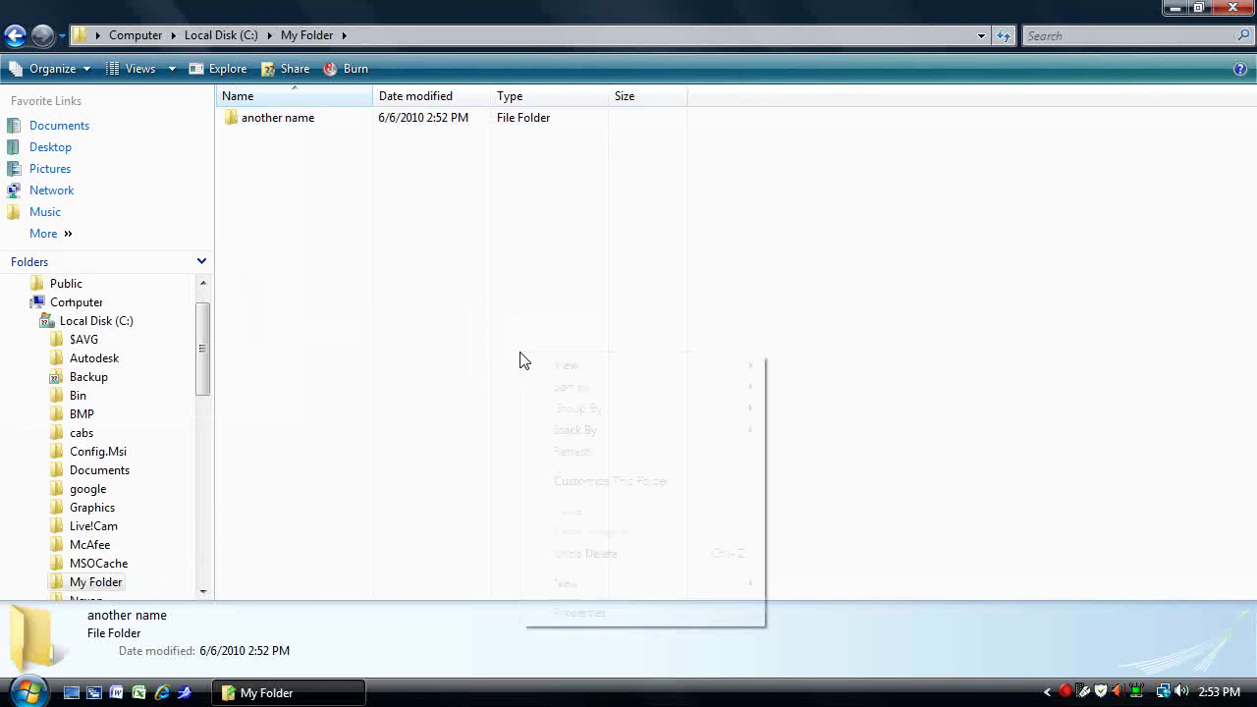
{"action": "left_click", "coordinate": [279, 124]}
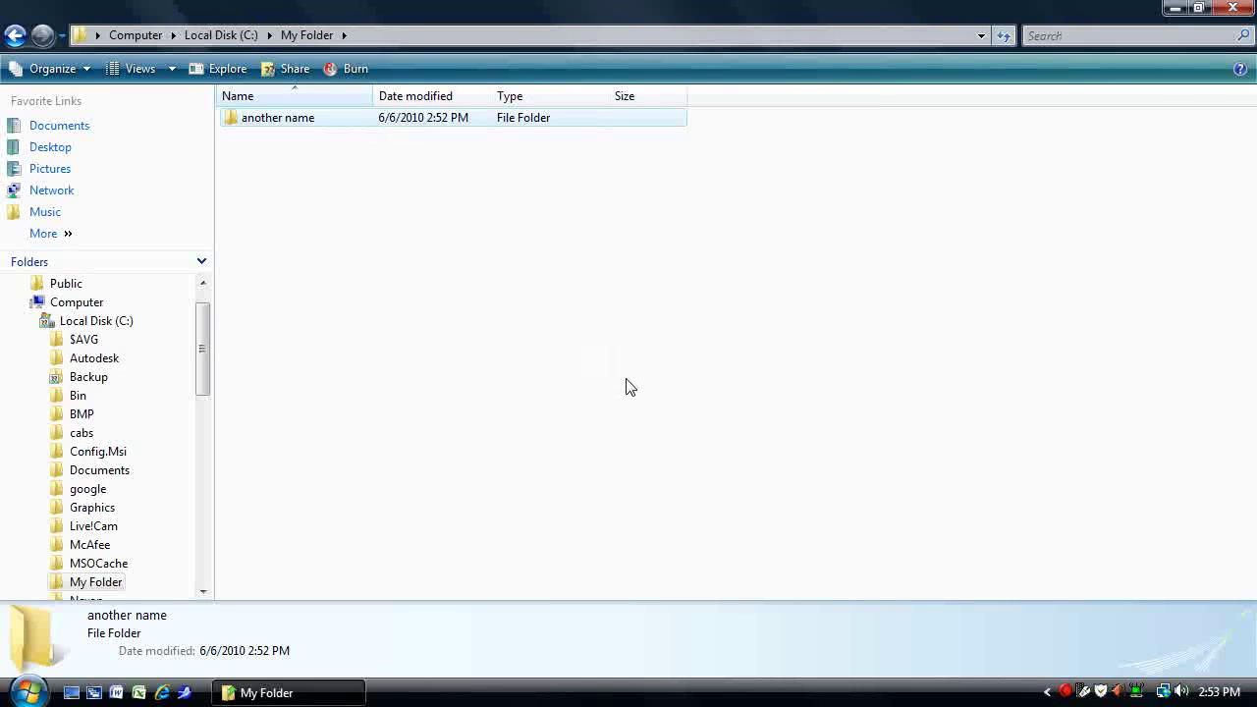
{"action": "key", "text": "Delete"}
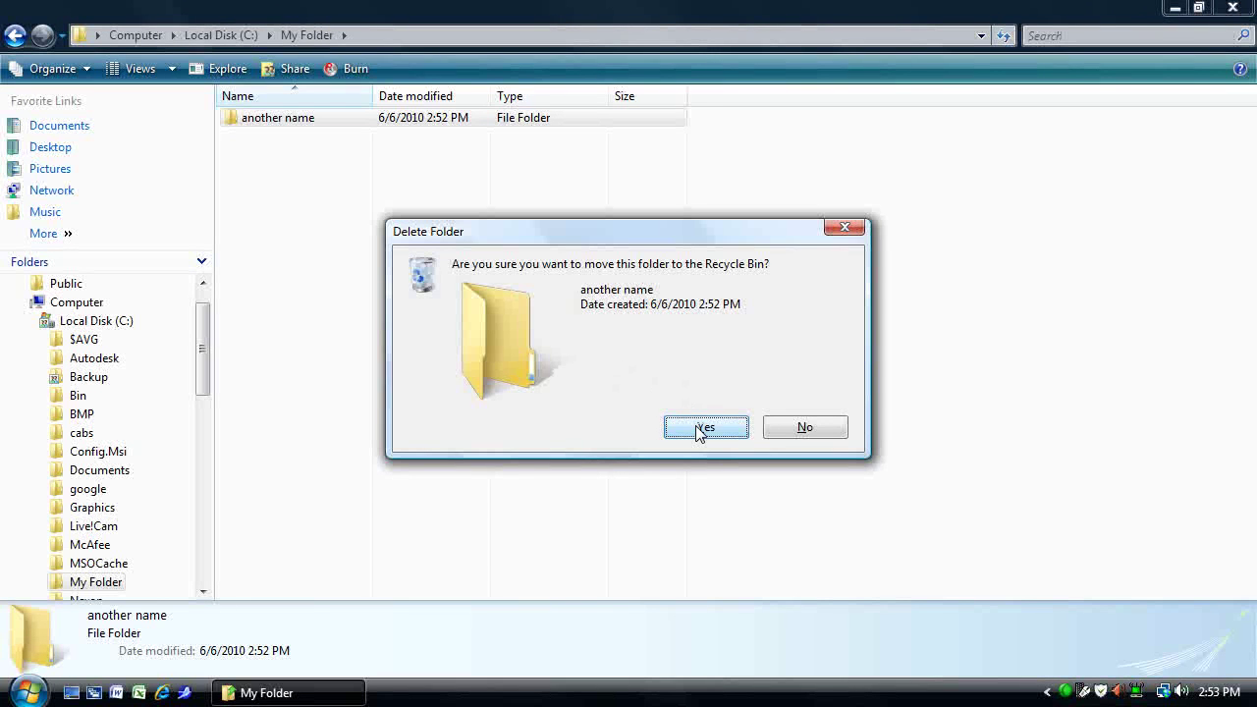
{"action": "left_click", "coordinate": [697, 429]}
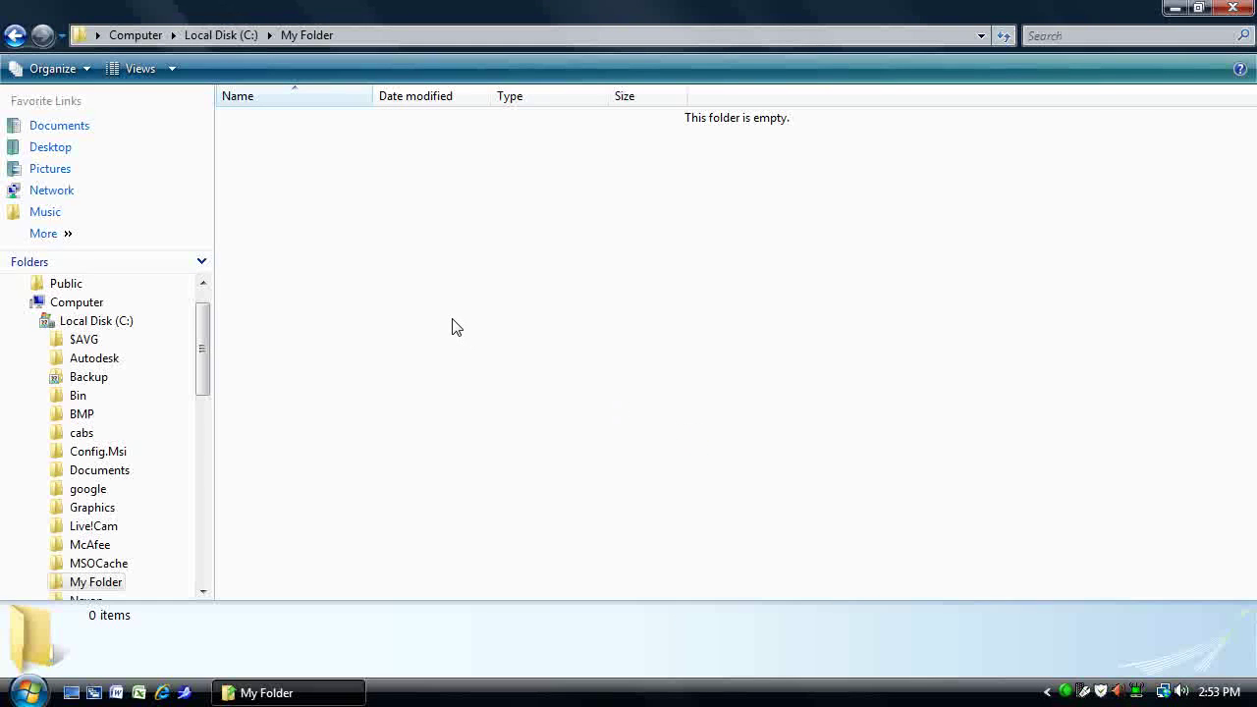
Step: Add a new empty text document named 'my stuff' to My Folder
{"action": "right_click", "coordinate": [331, 188]}
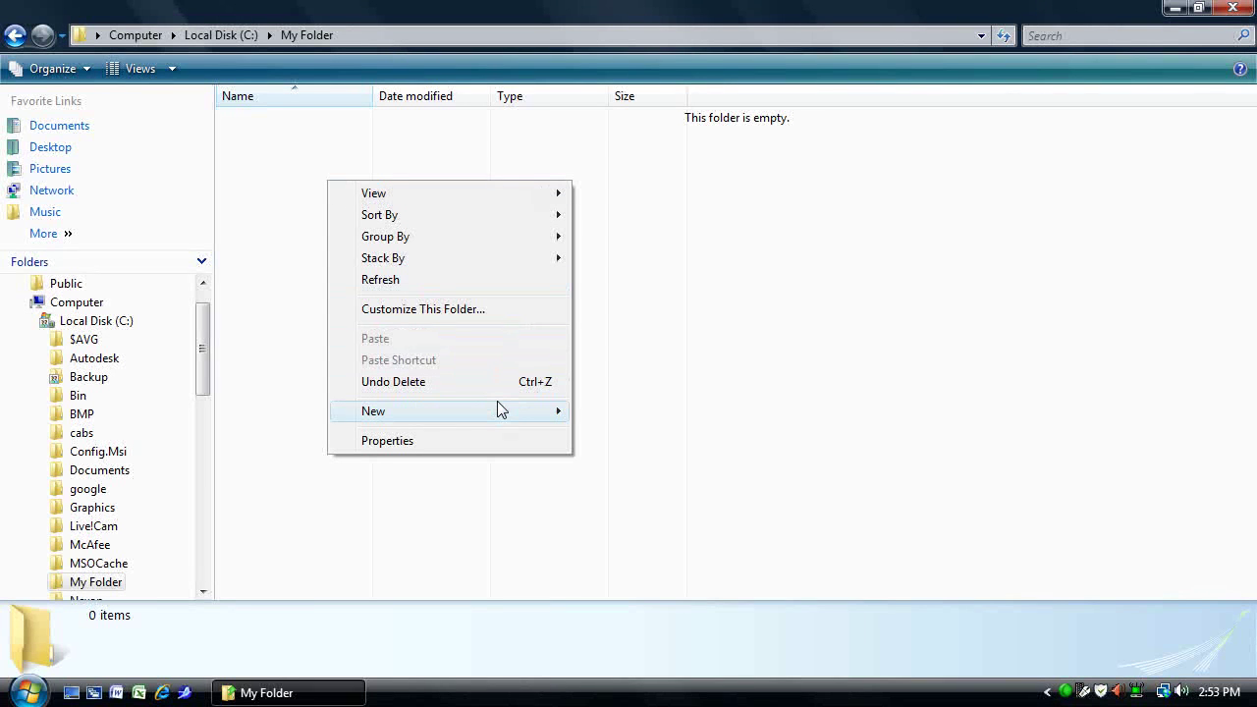
{"action": "mouse_move", "coordinate": [450, 410]}
{"action": "mouse_move", "coordinate": [373, 410]}
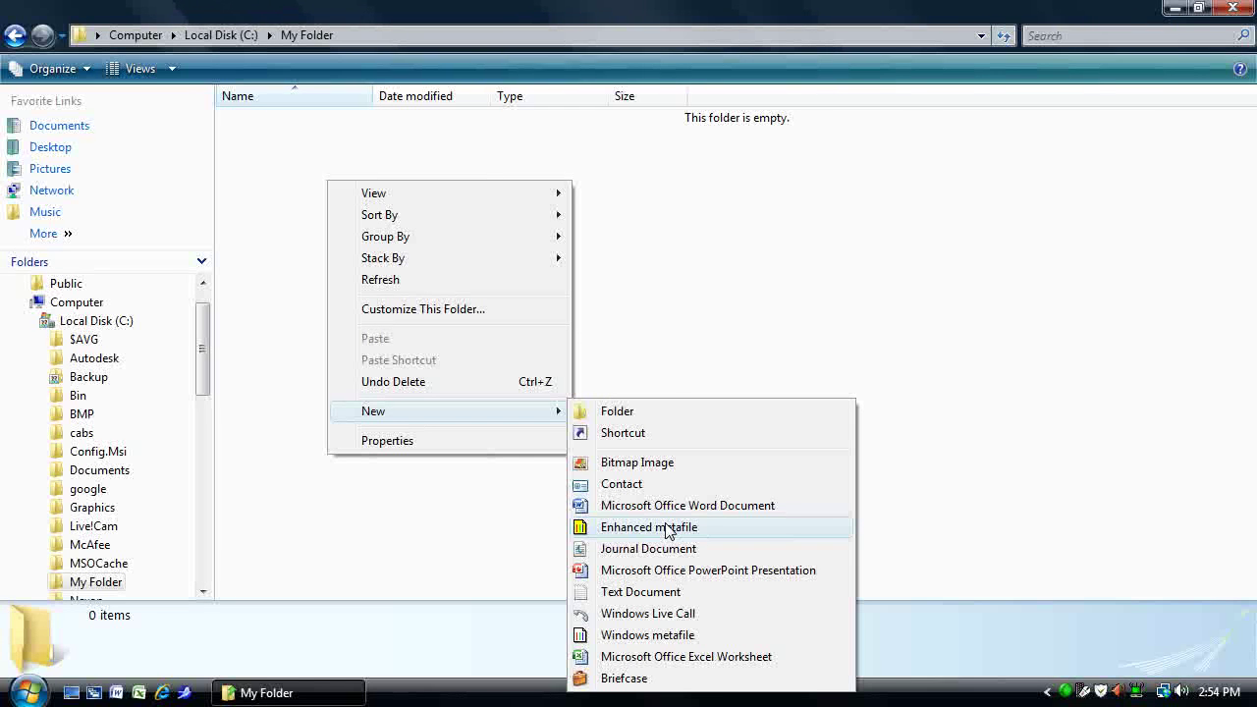
{"action": "left_click", "coordinate": [646, 593]}
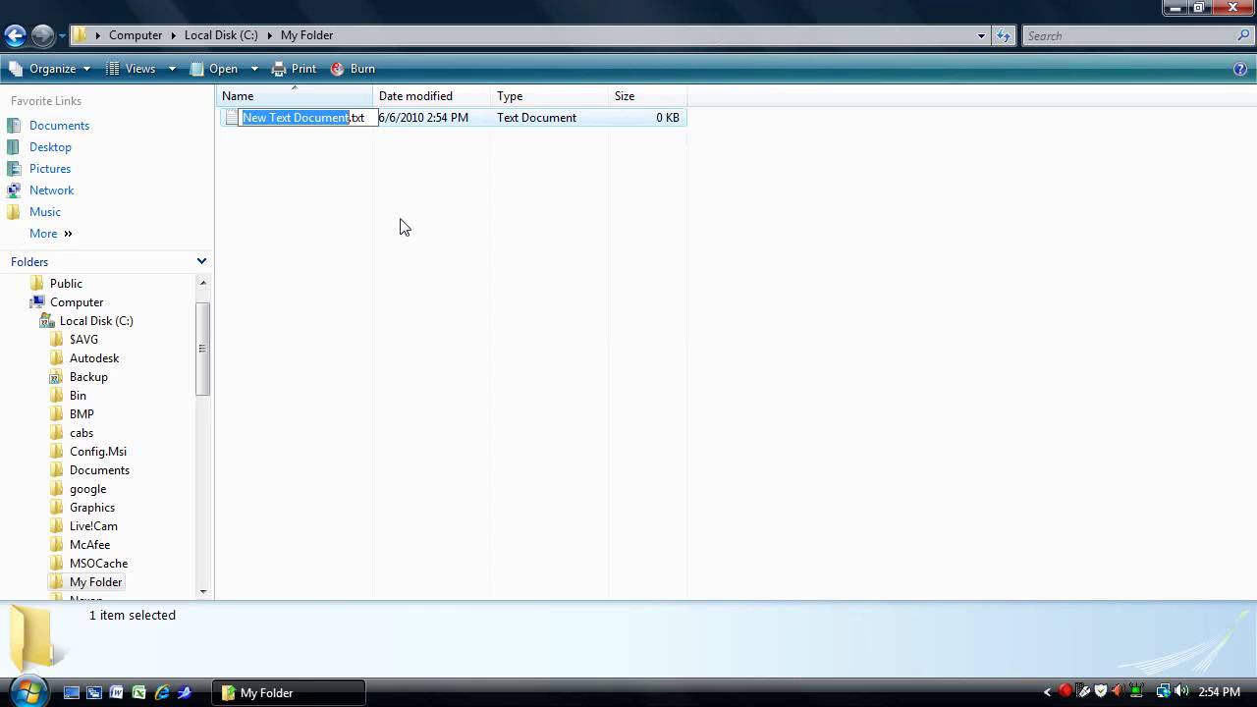
{"action": "type", "text": "my stuff"}
{"action": "key", "text": "Return"}
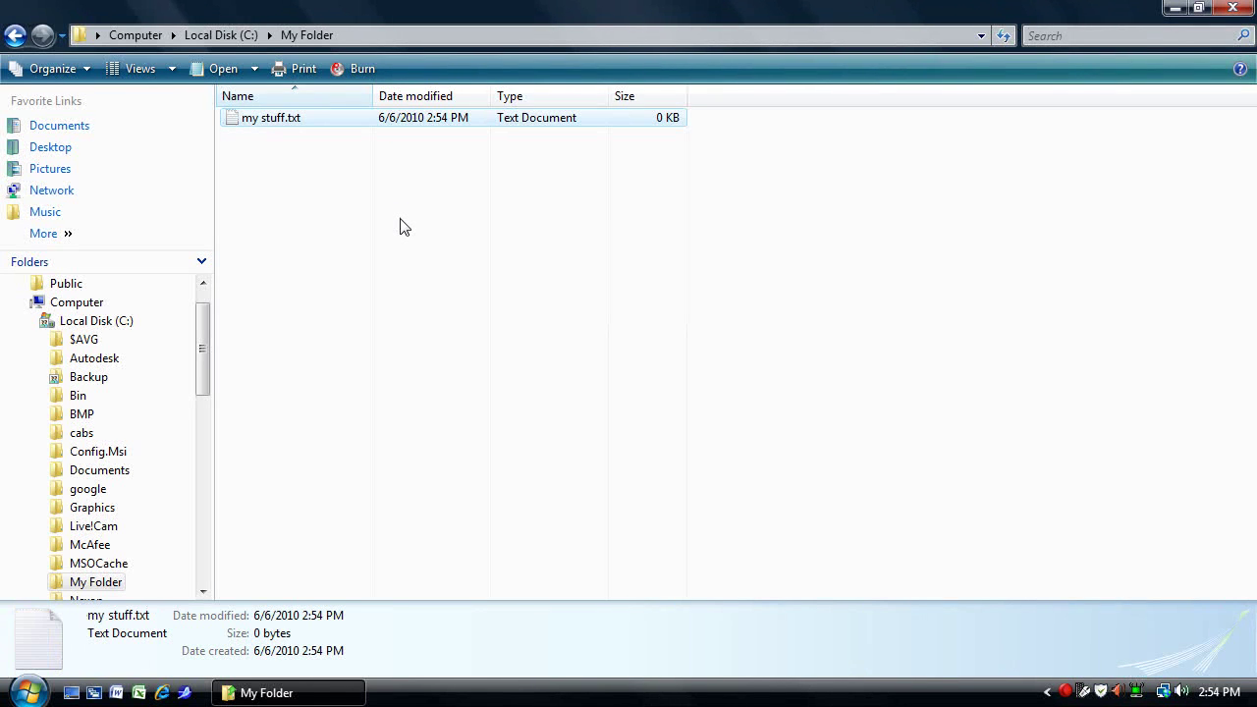
Step: Rename 'my stuff.txt' to 'my new stuff.txt', fixing the typos while typing
{"action": "right_click", "coordinate": [286, 119]}
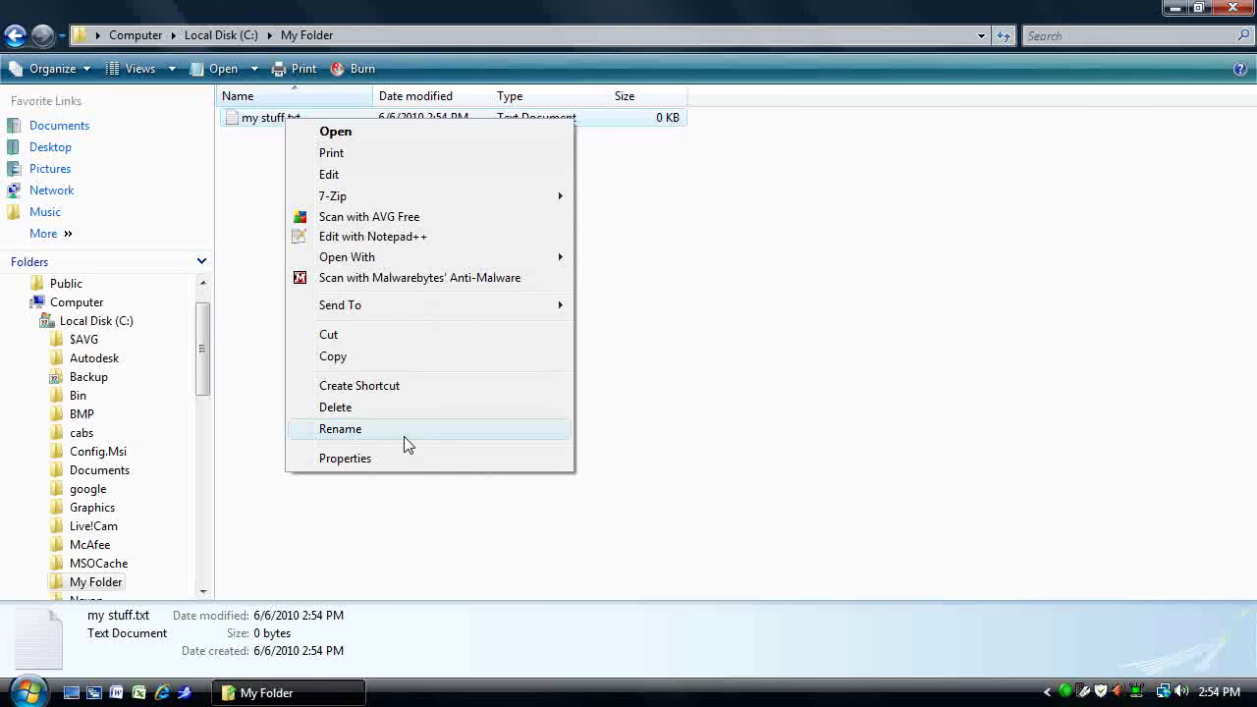
{"action": "left_click", "coordinate": [407, 433]}
{"action": "type", "text": "me"}
{"action": "key", "text": "BackSpace"}
{"action": "type", "text": "y neww stuff"}
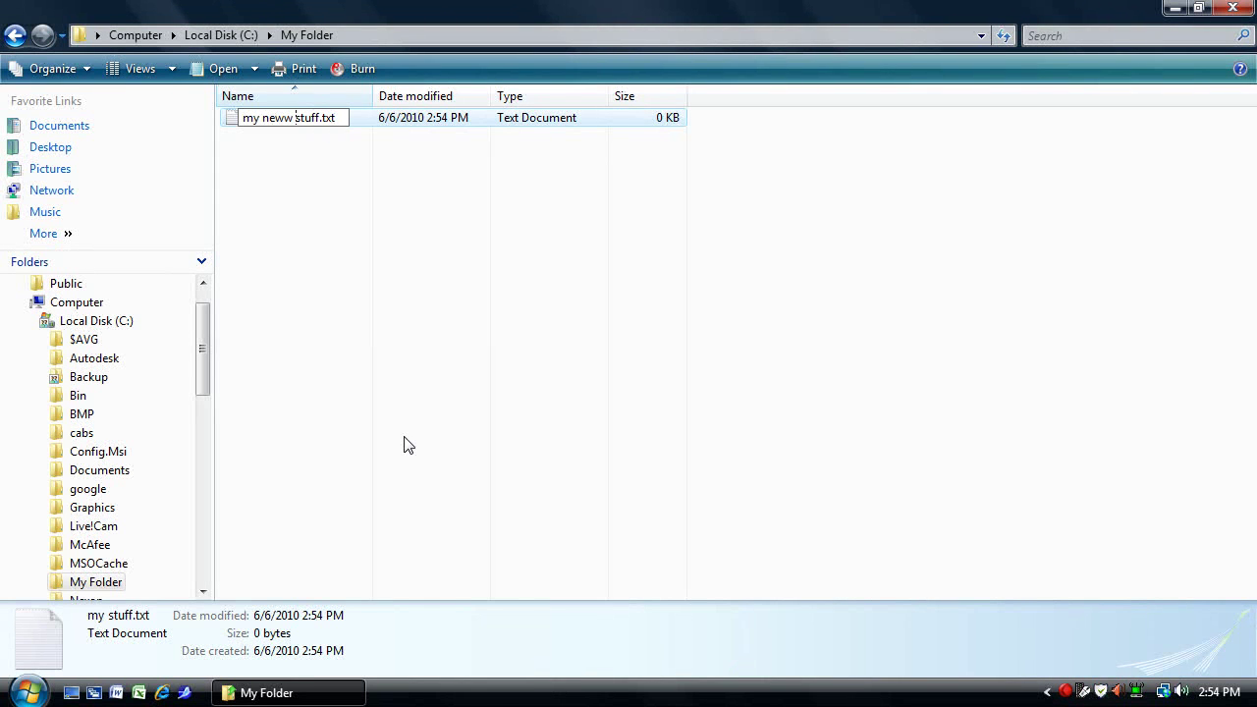
{"action": "key", "text": "BackSpace"}
{"action": "key", "text": "Return"}
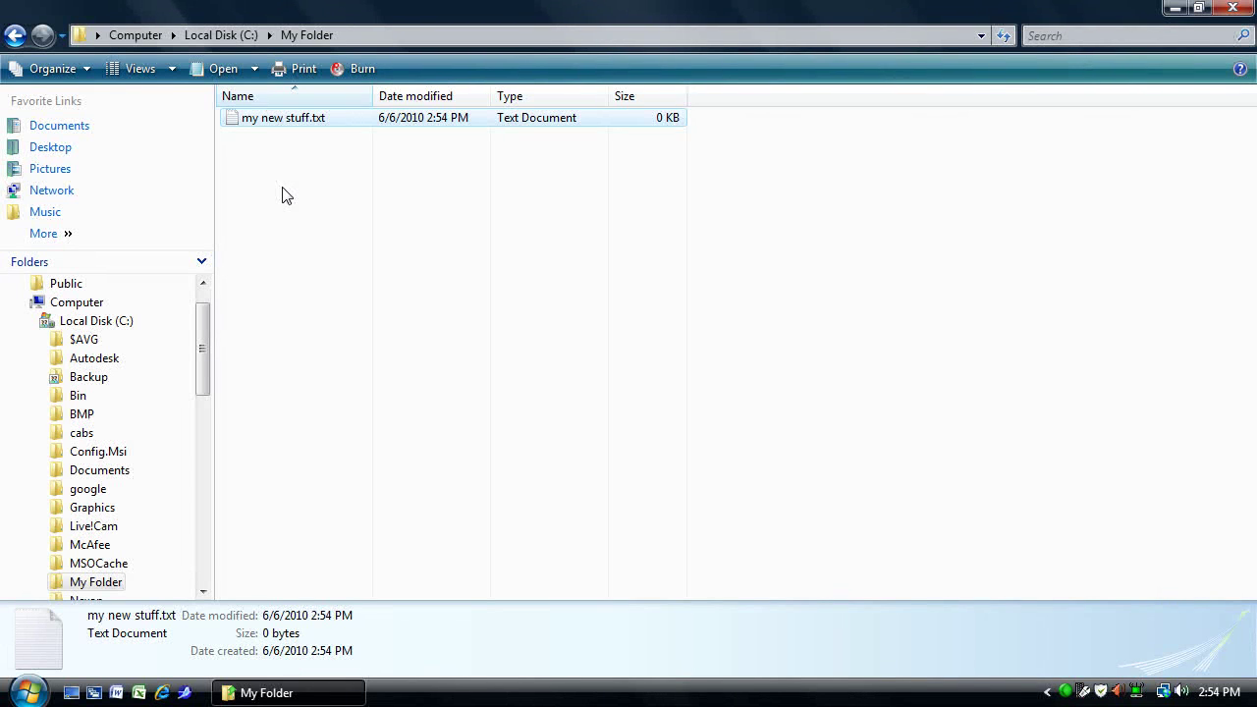
Step: Create a new subfolder named 'copies' in My Folder
{"action": "right_click", "coordinate": [282, 189]}
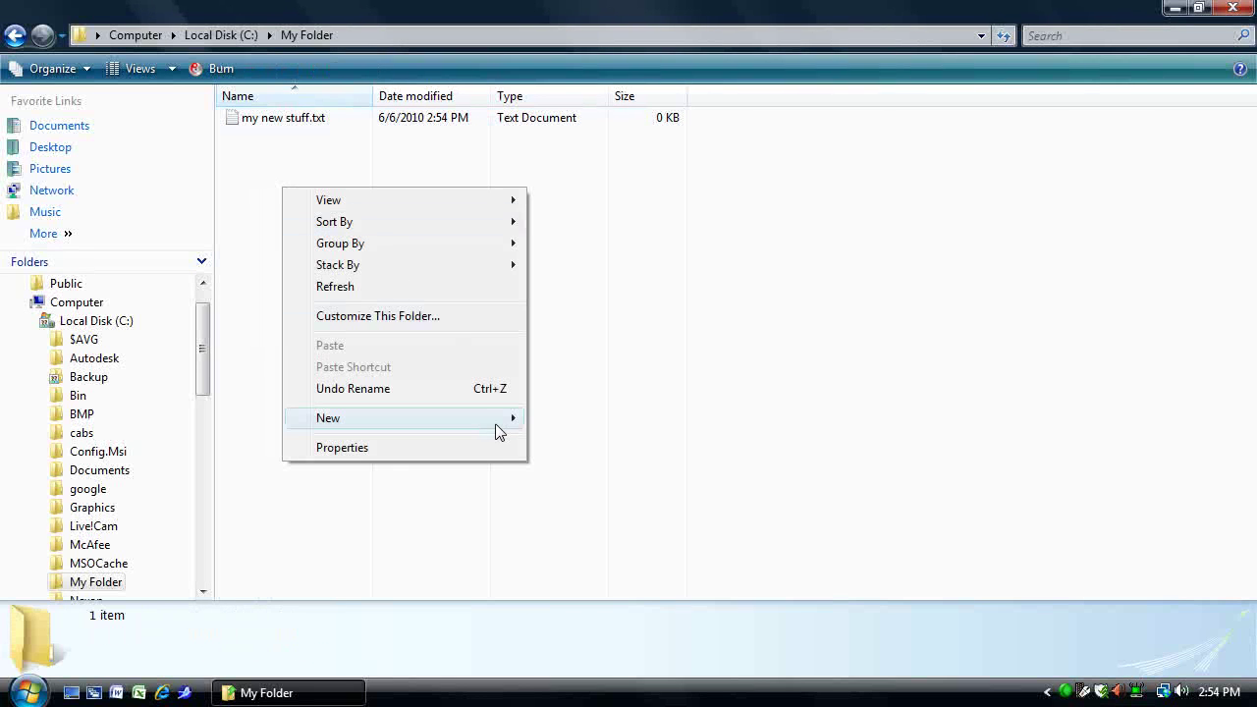
{"action": "mouse_move", "coordinate": [329, 418]}
{"action": "left_click", "coordinate": [595, 420]}
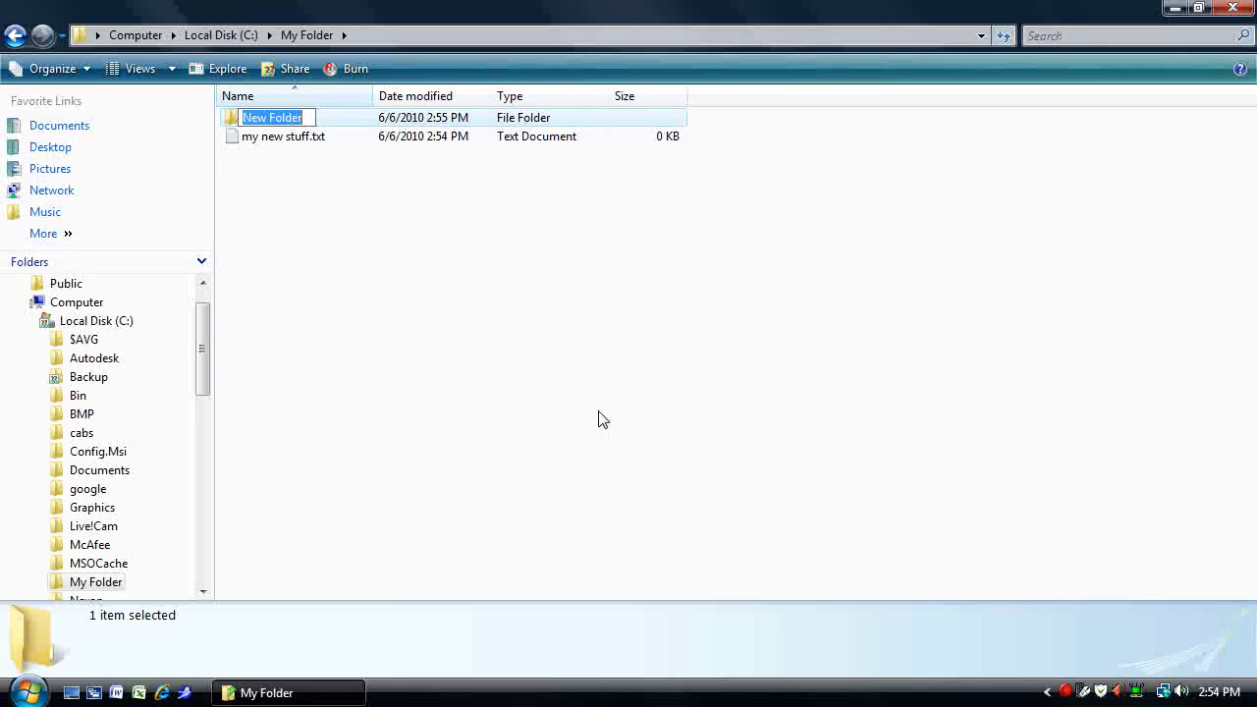
{"action": "type", "text": "copies"}
{"action": "key", "text": "Return"}
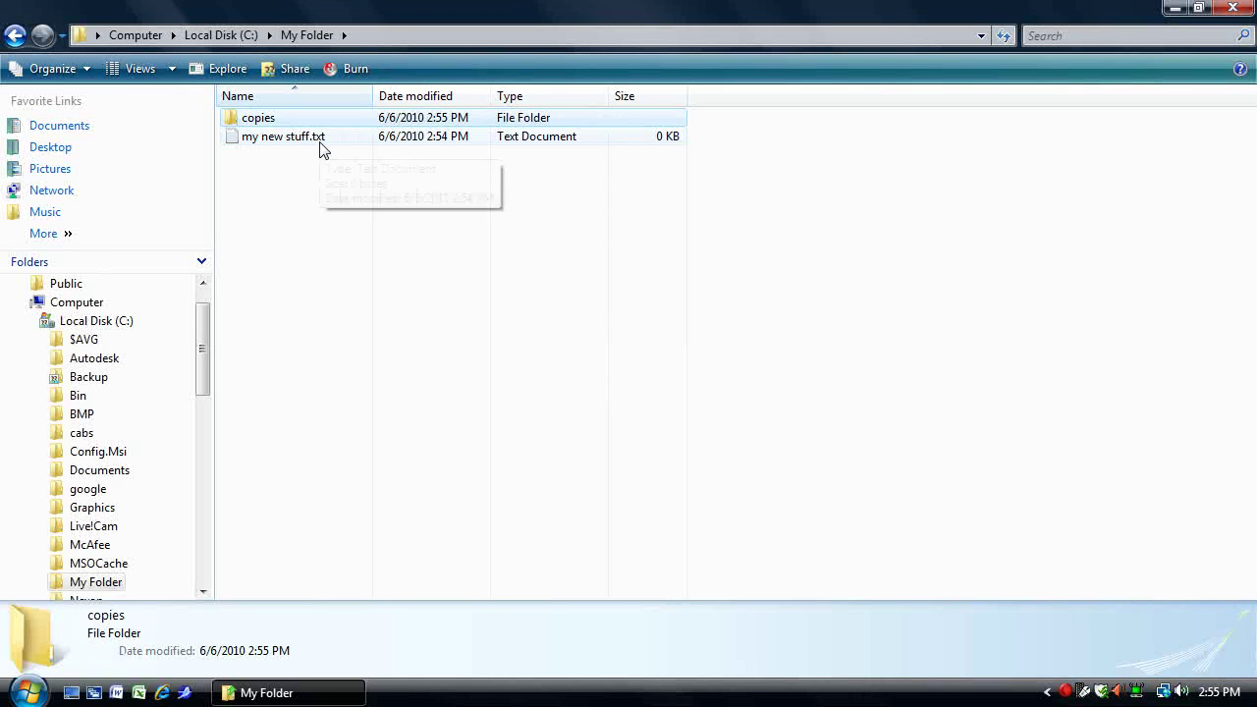
Step: Copy 'my new stuff.txt' and paste it into the copies folder
{"action": "left_click", "coordinate": [320, 144]}
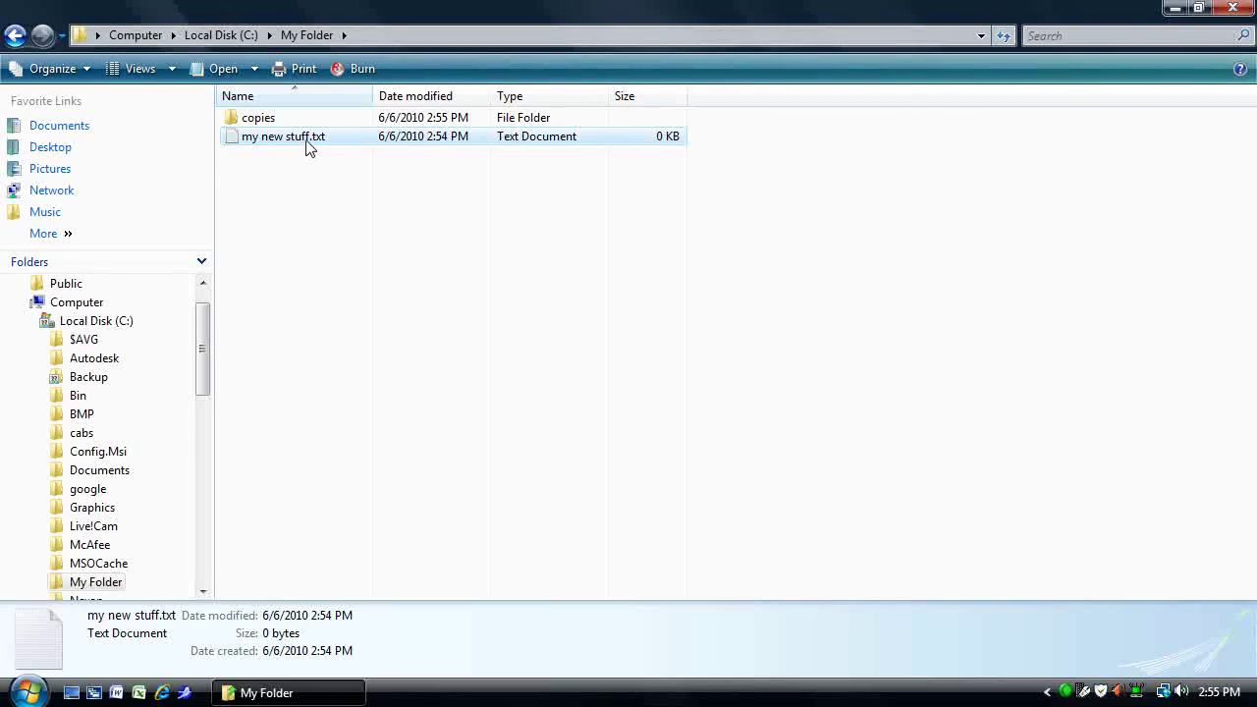
{"action": "right_click", "coordinate": [306, 139]}
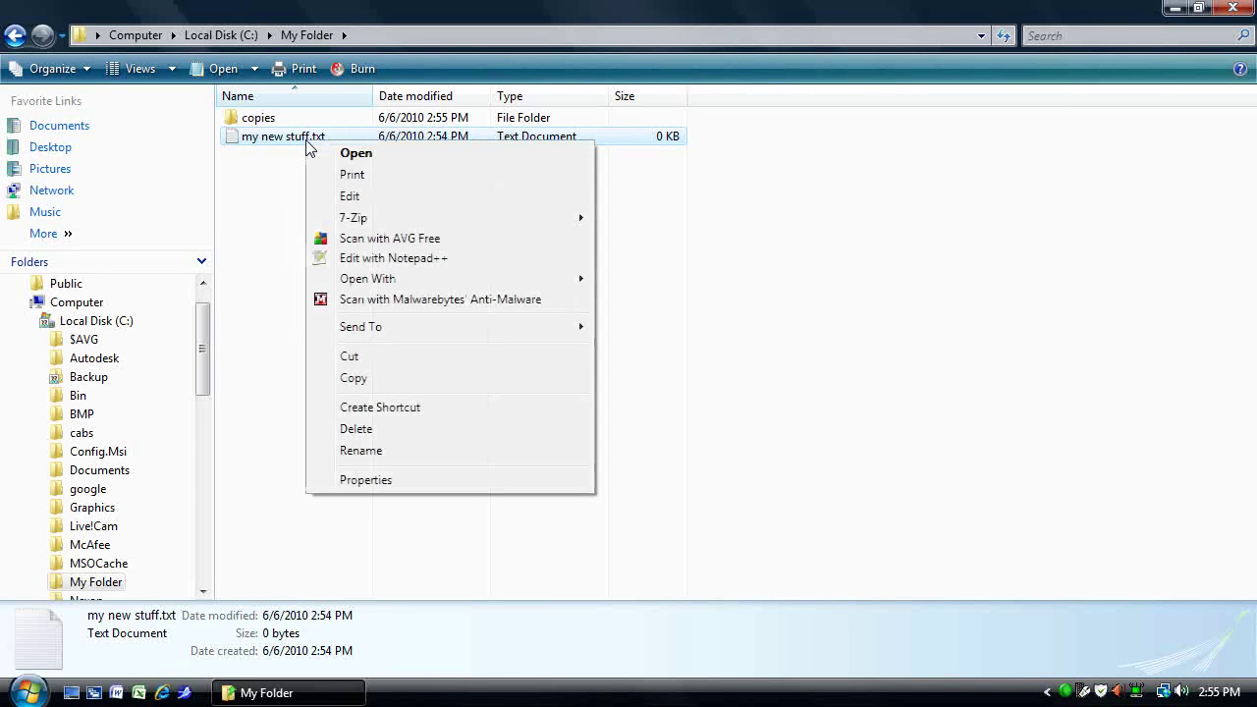
{"action": "left_click", "coordinate": [407, 378]}
{"action": "double_click", "coordinate": [241, 120]}
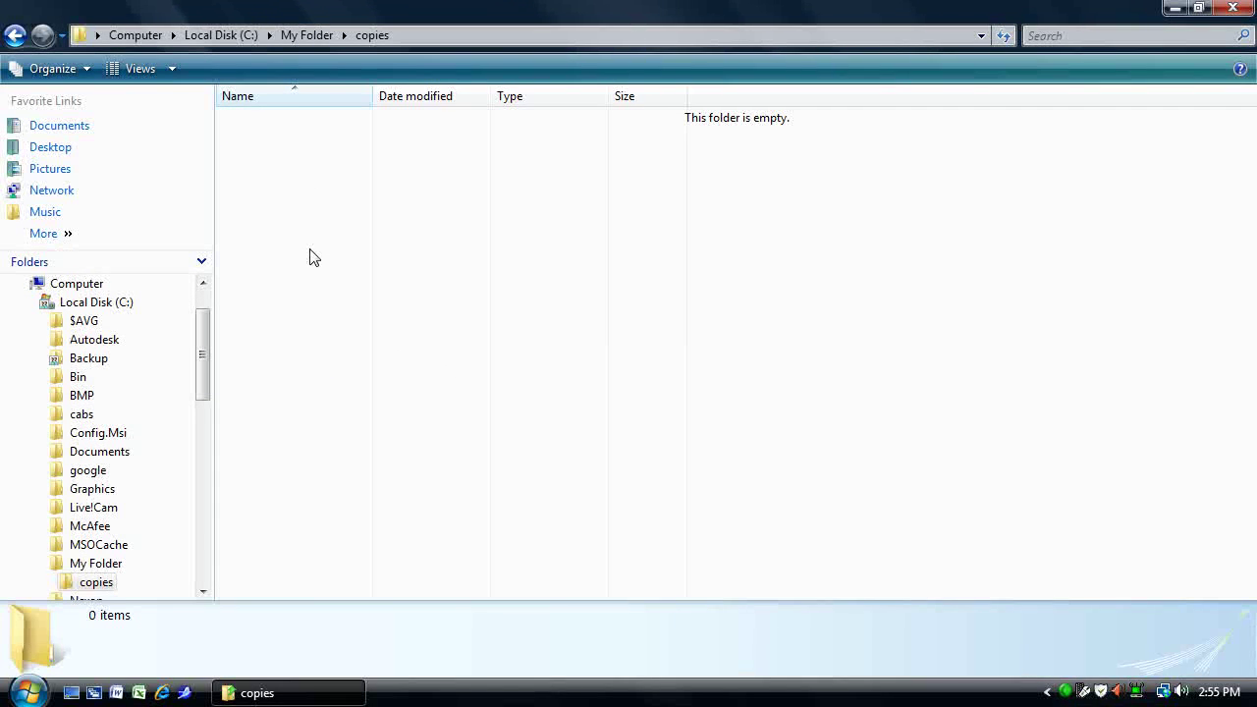
{"action": "right_click", "coordinate": [335, 222]}
{"action": "left_click", "coordinate": [428, 383]}
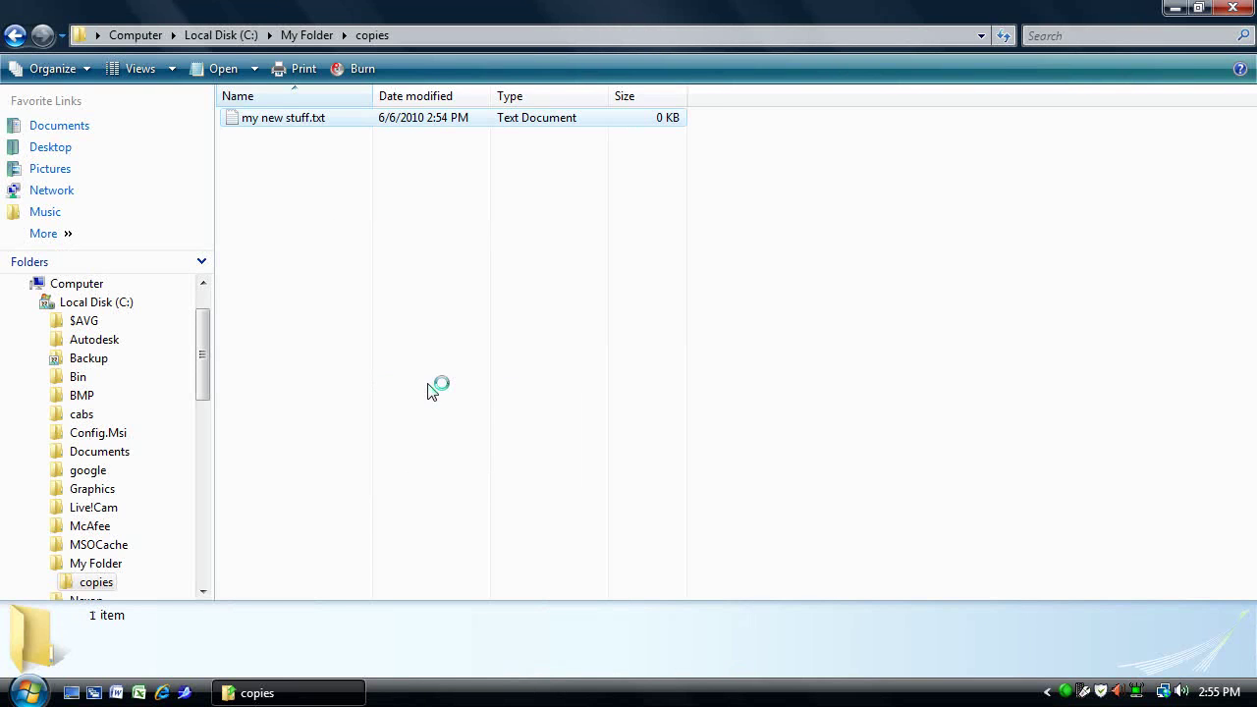
Step: Paste 'my new stuff.txt' into copies again with Ctrl+C/Ctrl+V, replacing the existing copy
{"action": "left_click", "coordinate": [15, 36]}
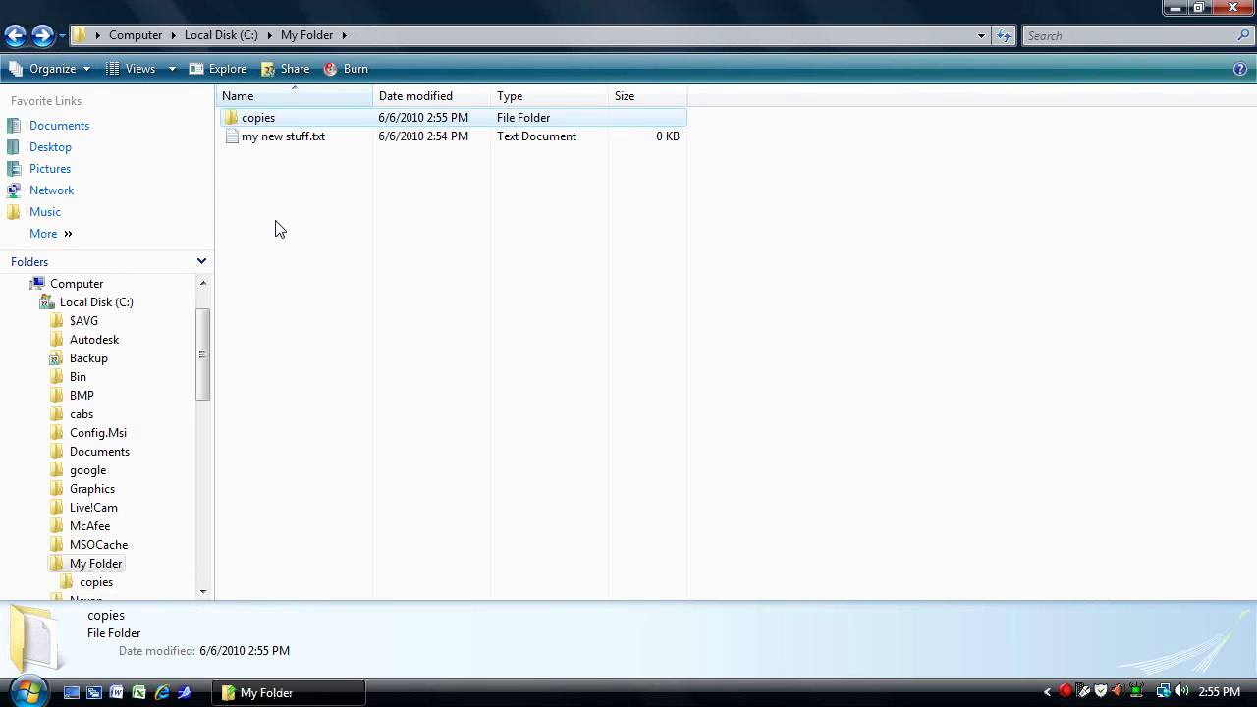
{"action": "left_click", "coordinate": [293, 145]}
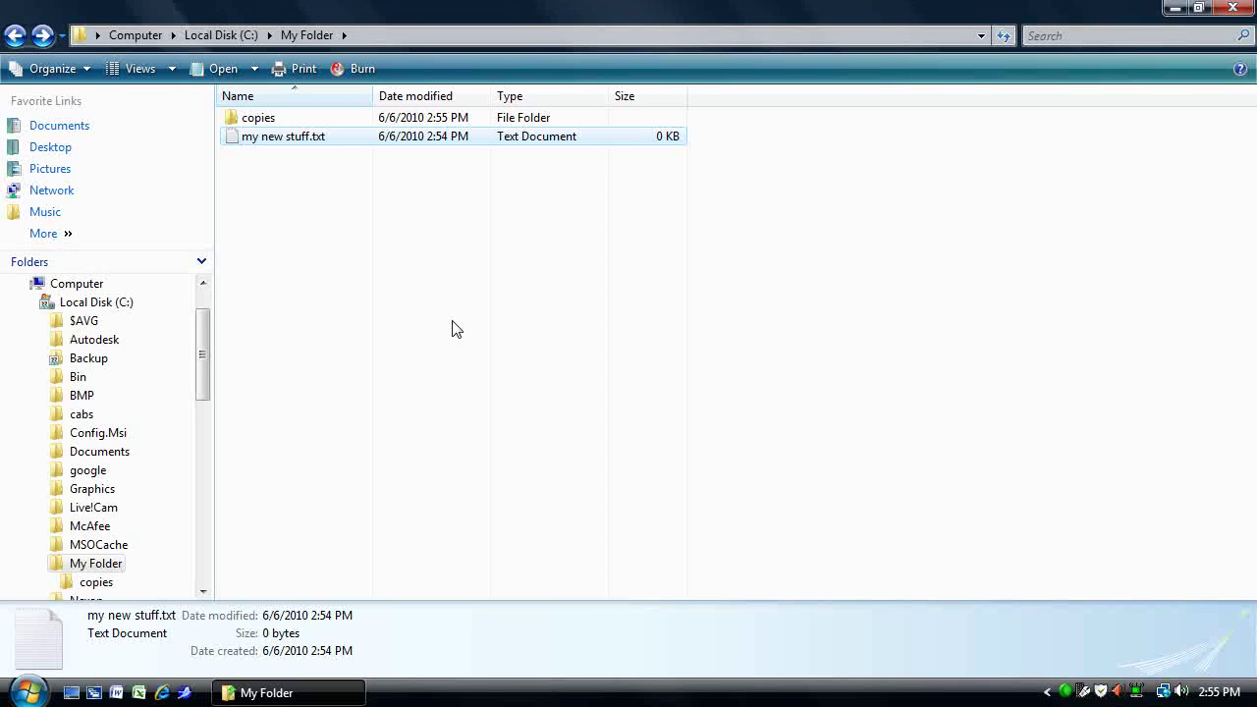
{"action": "key", "text": "ctrl+c"}
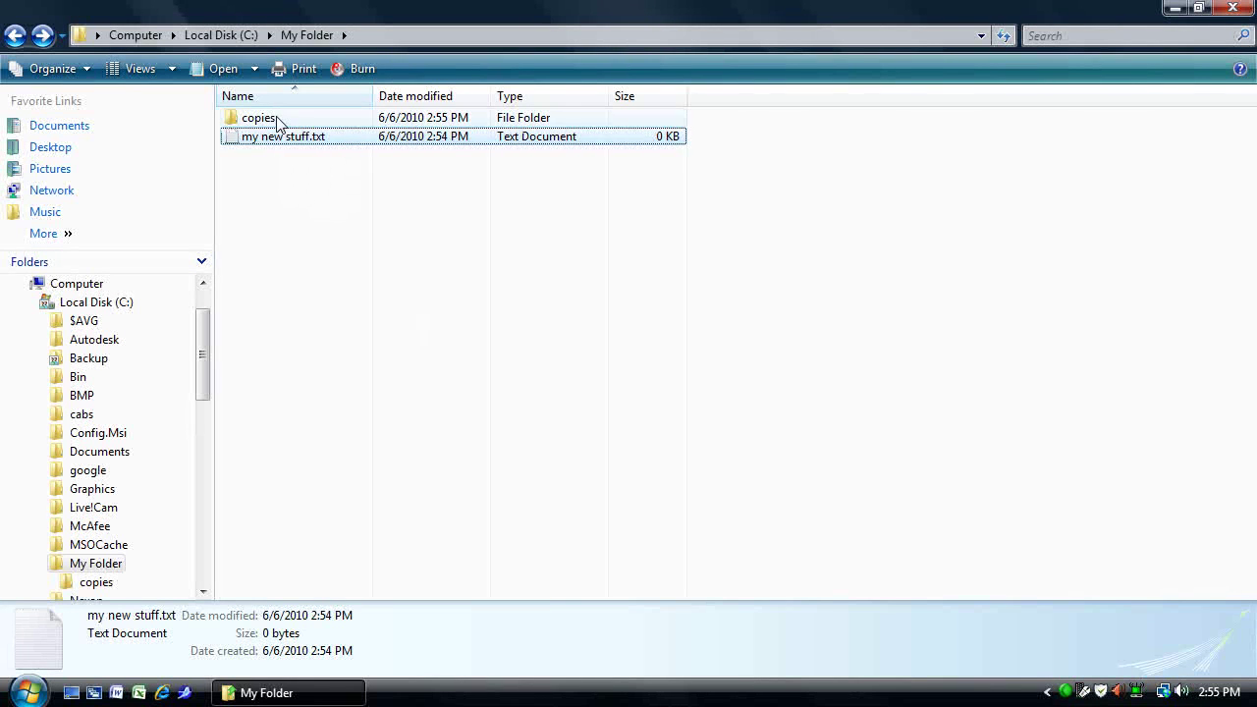
{"action": "double_click", "coordinate": [279, 119]}
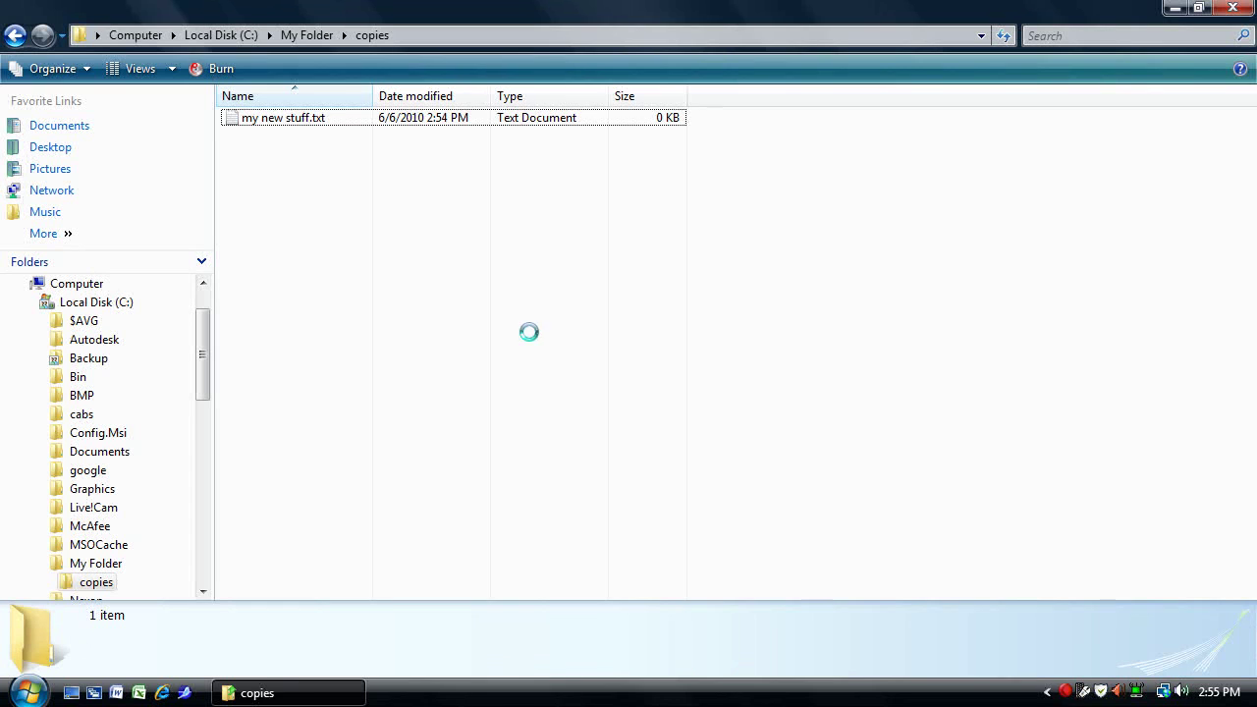
{"action": "key", "text": "ctrl+v"}
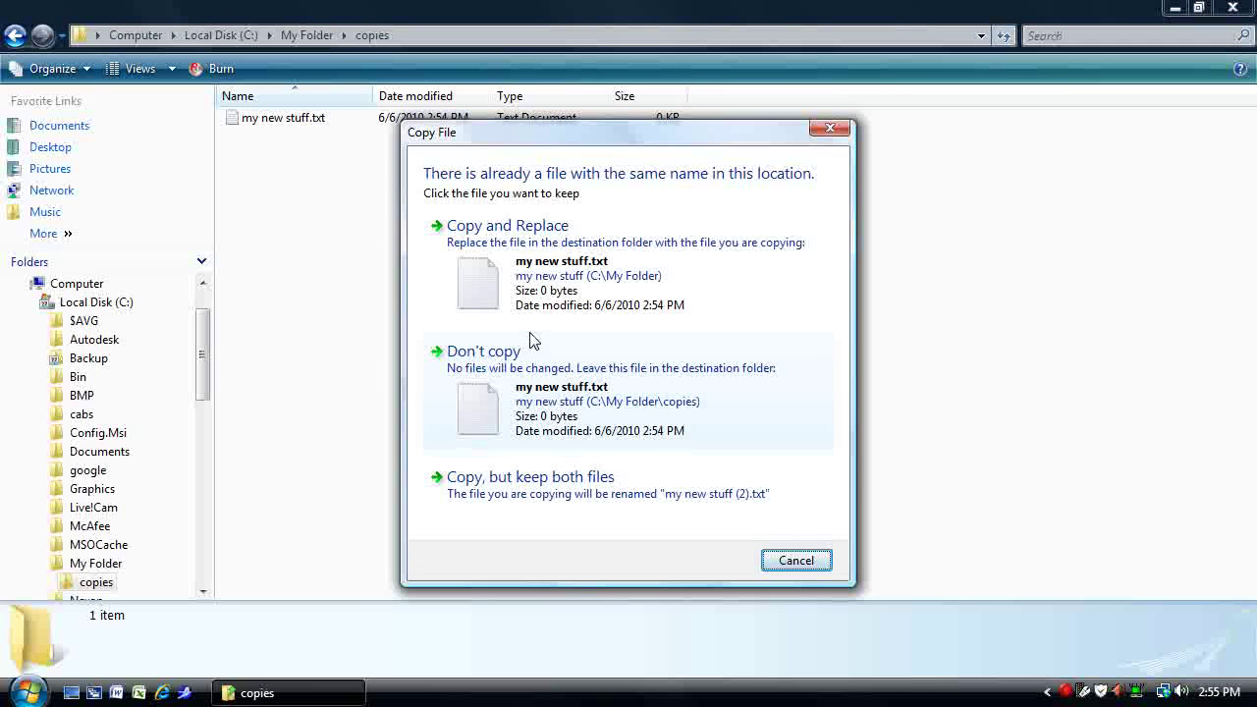
{"action": "left_click", "coordinate": [541, 278]}
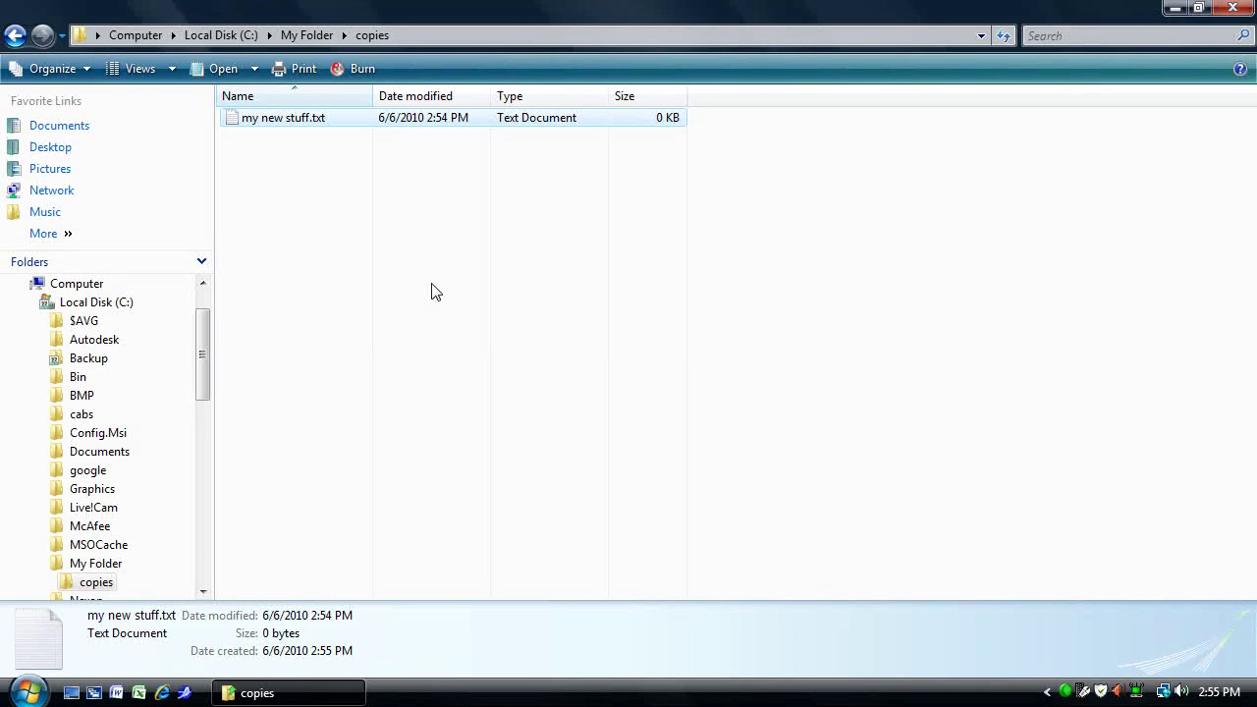
Step: Send the copies folder's 'my new stuff.txt' to the Recycle Bin
{"action": "left_click", "coordinate": [301, 119]}
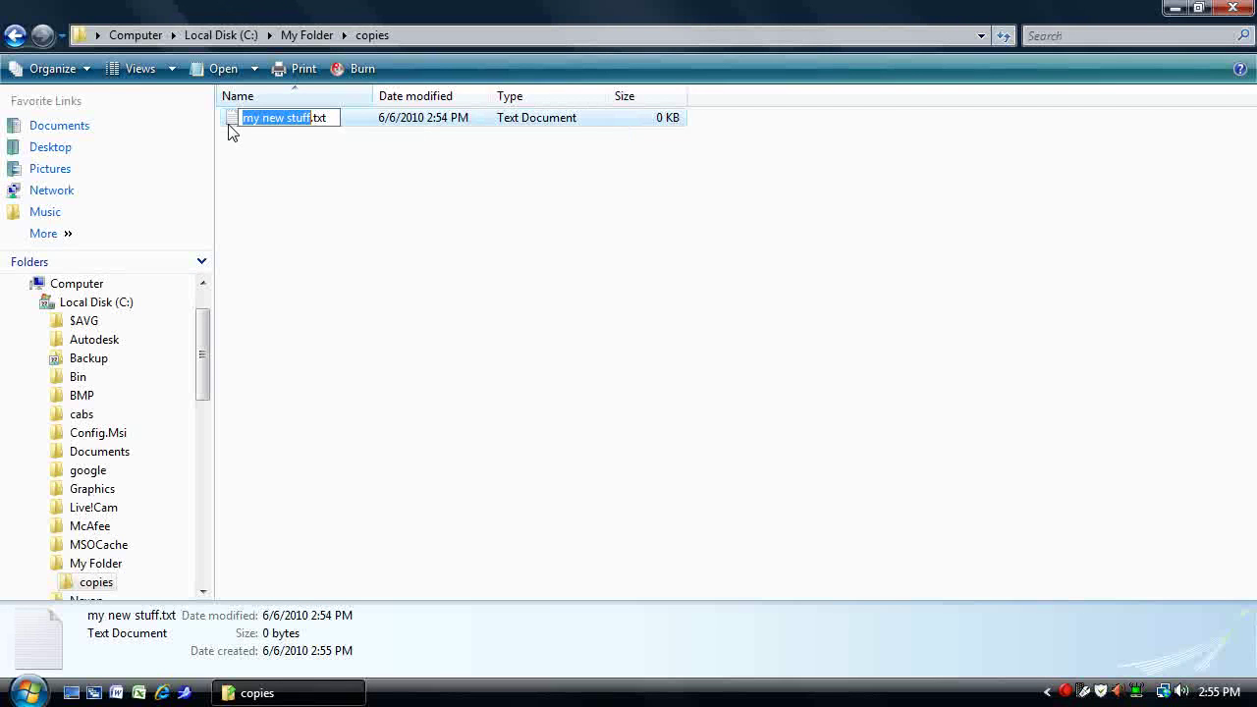
{"action": "left_click", "coordinate": [232, 126]}
{"action": "right_click", "coordinate": [251, 123]}
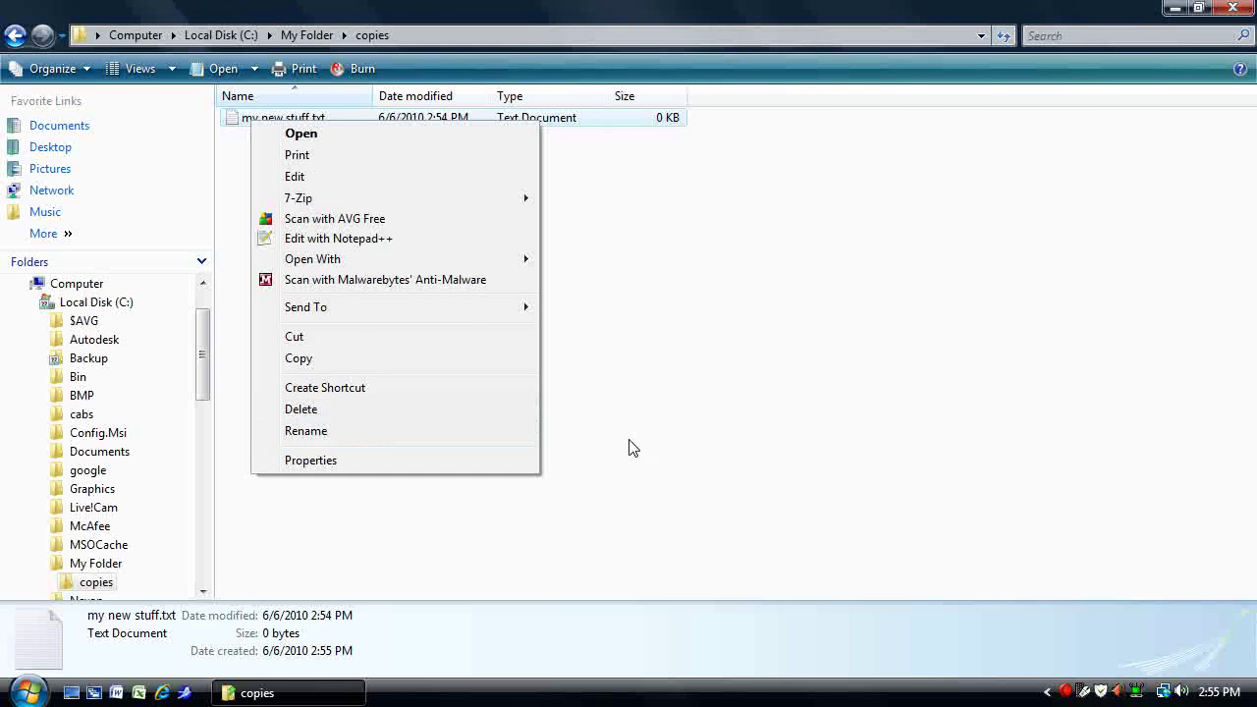
{"action": "left_click", "coordinate": [655, 343]}
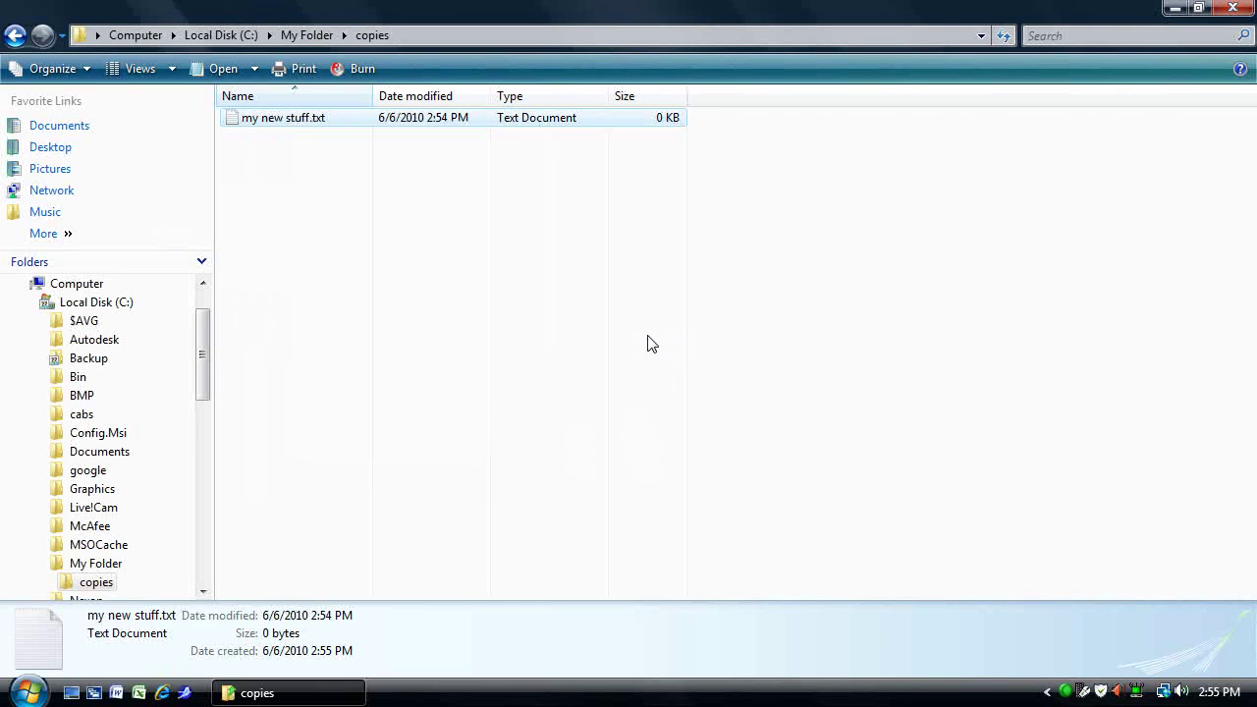
{"action": "key", "text": "alt+f"}
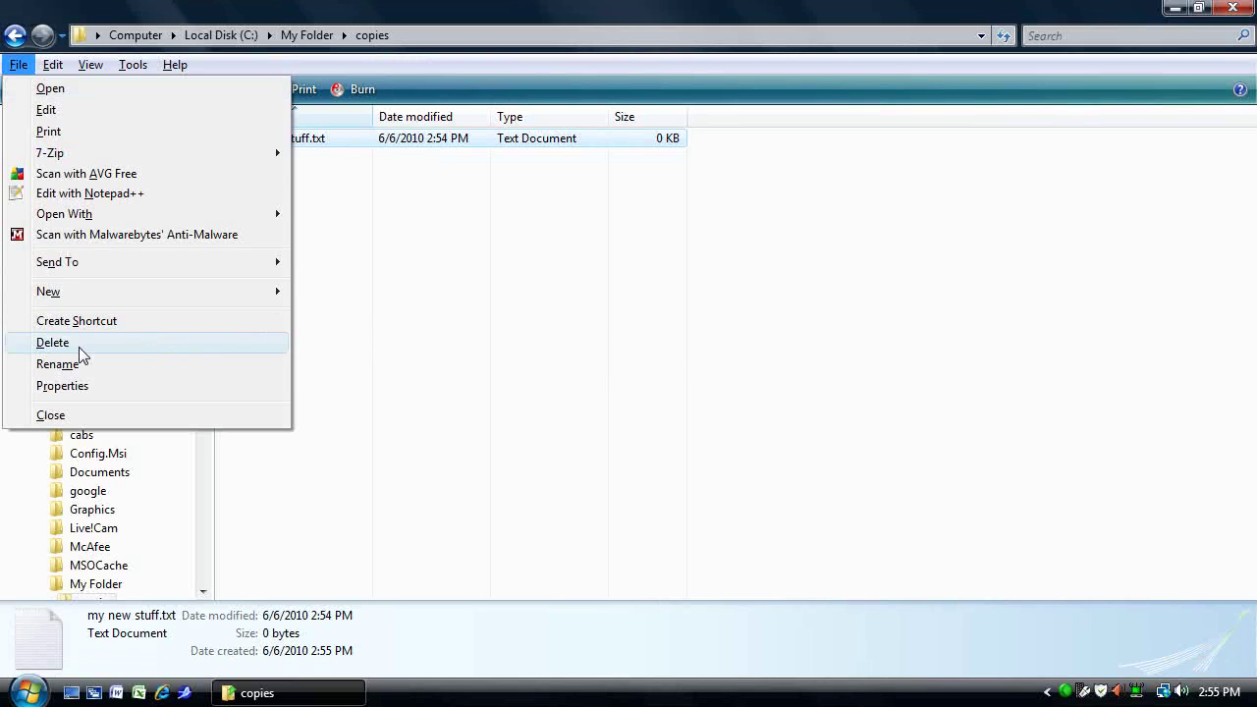
{"action": "left_click", "coordinate": [79, 344]}
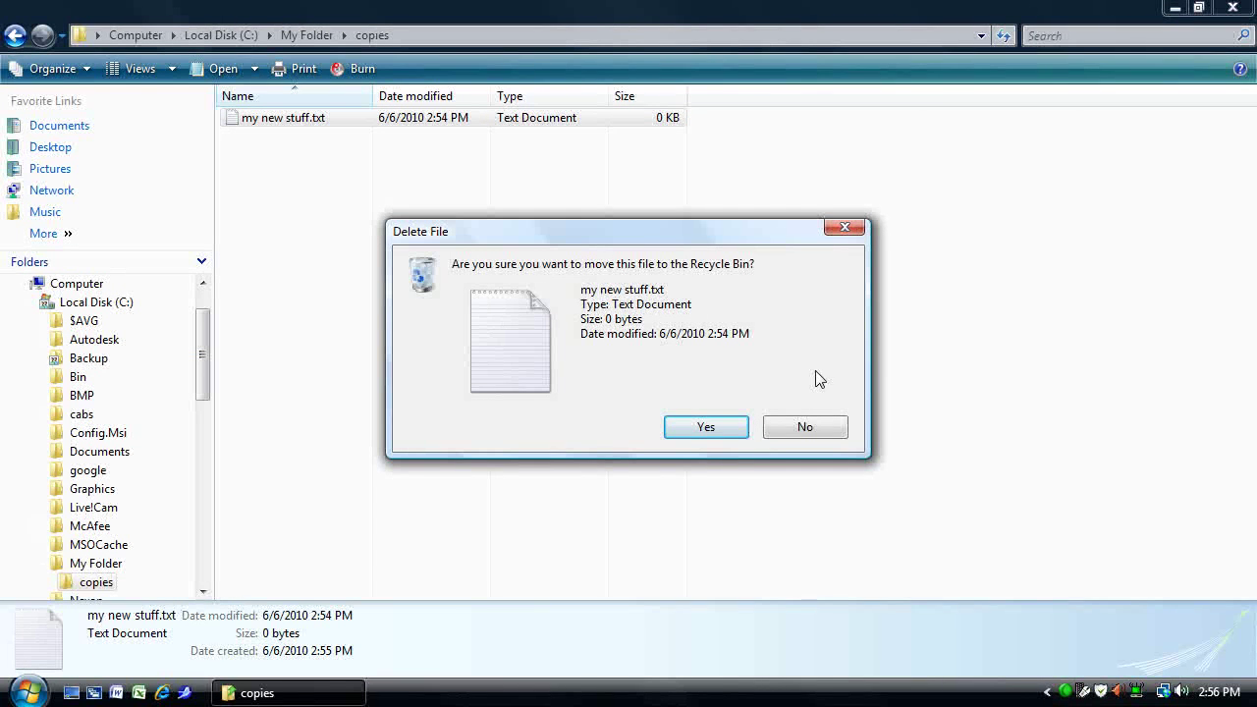
{"action": "left_click", "coordinate": [728, 430]}
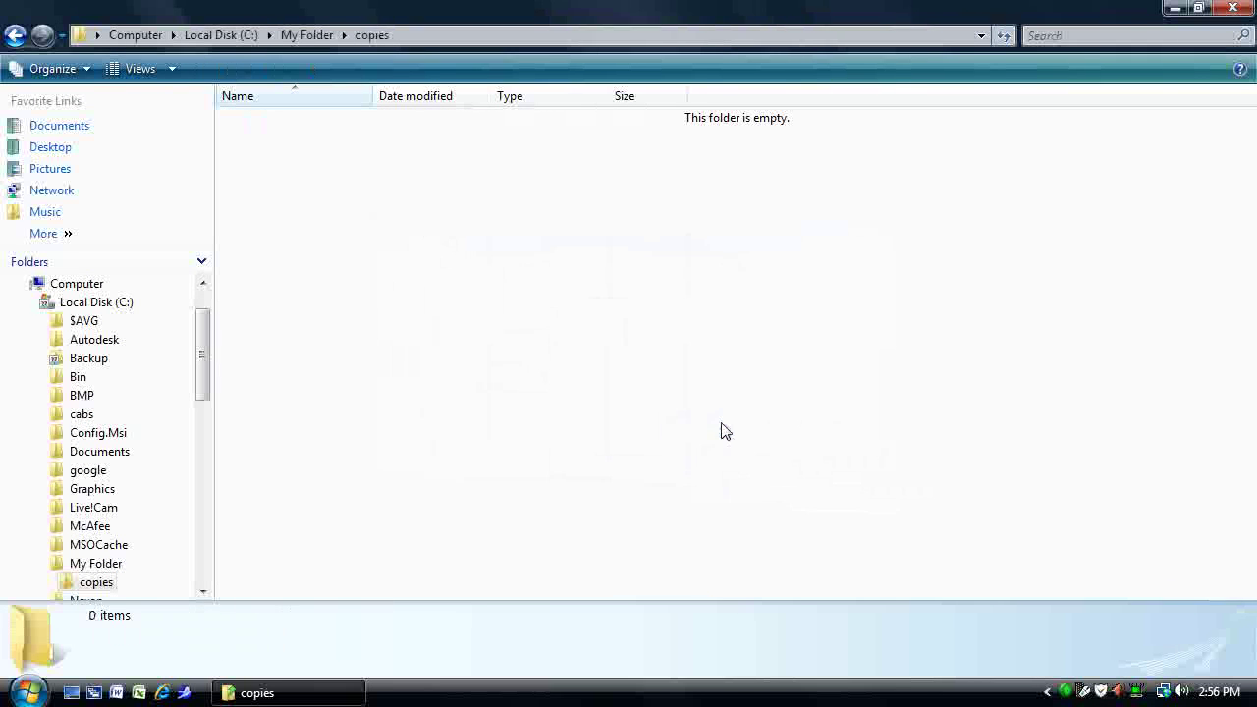
Step: Back in My Folder, drag my new stuff.txt into the copies subfolder
{"action": "left_click", "coordinate": [14, 37]}
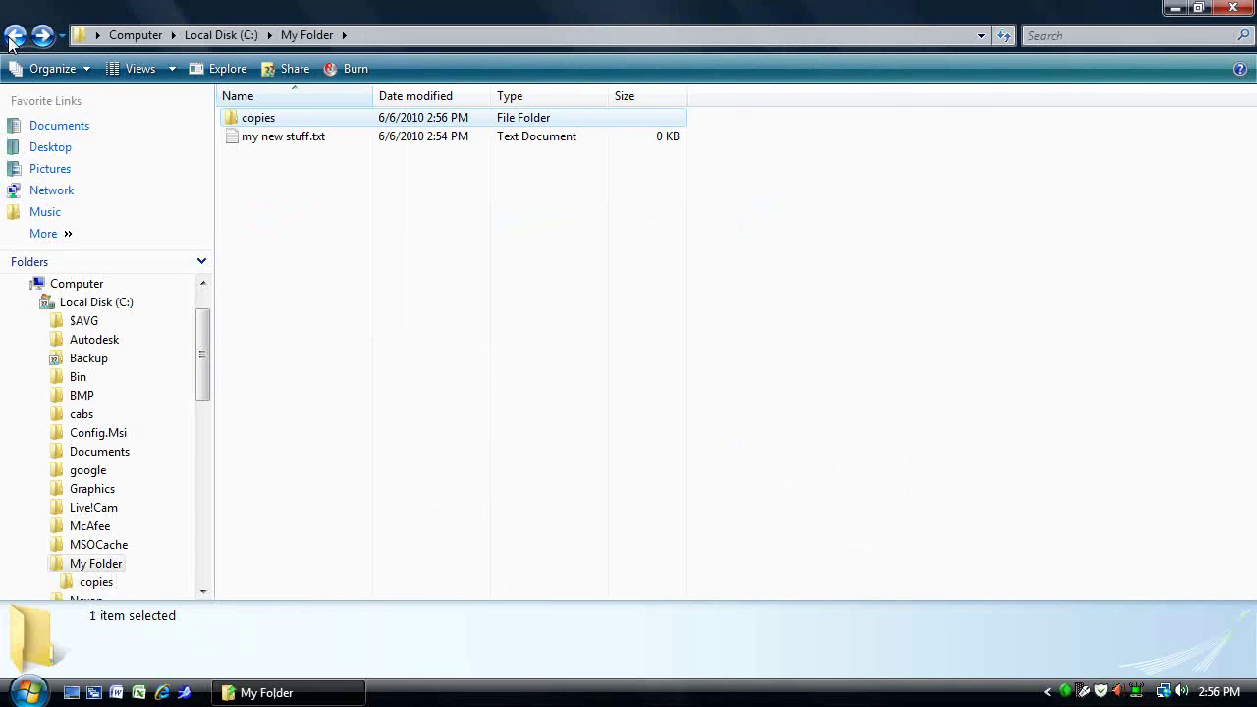
{"action": "left_click", "coordinate": [323, 140]}
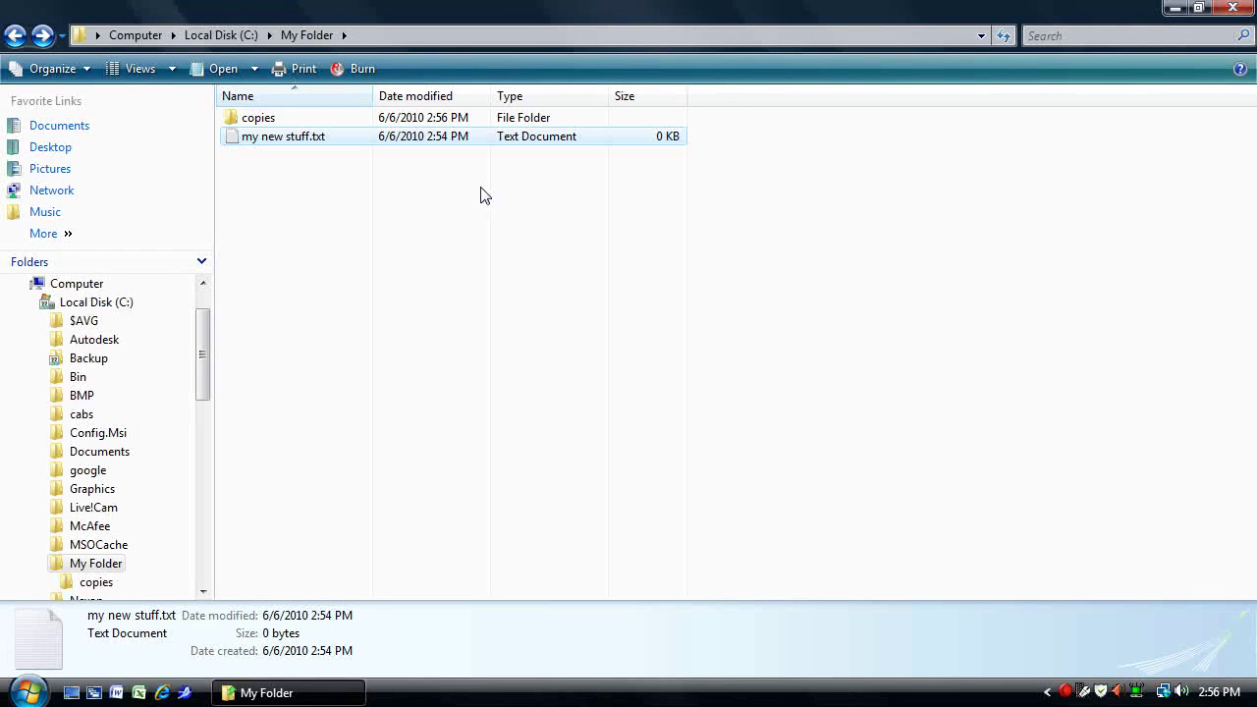
{"action": "right_click", "coordinate": [319, 138]}
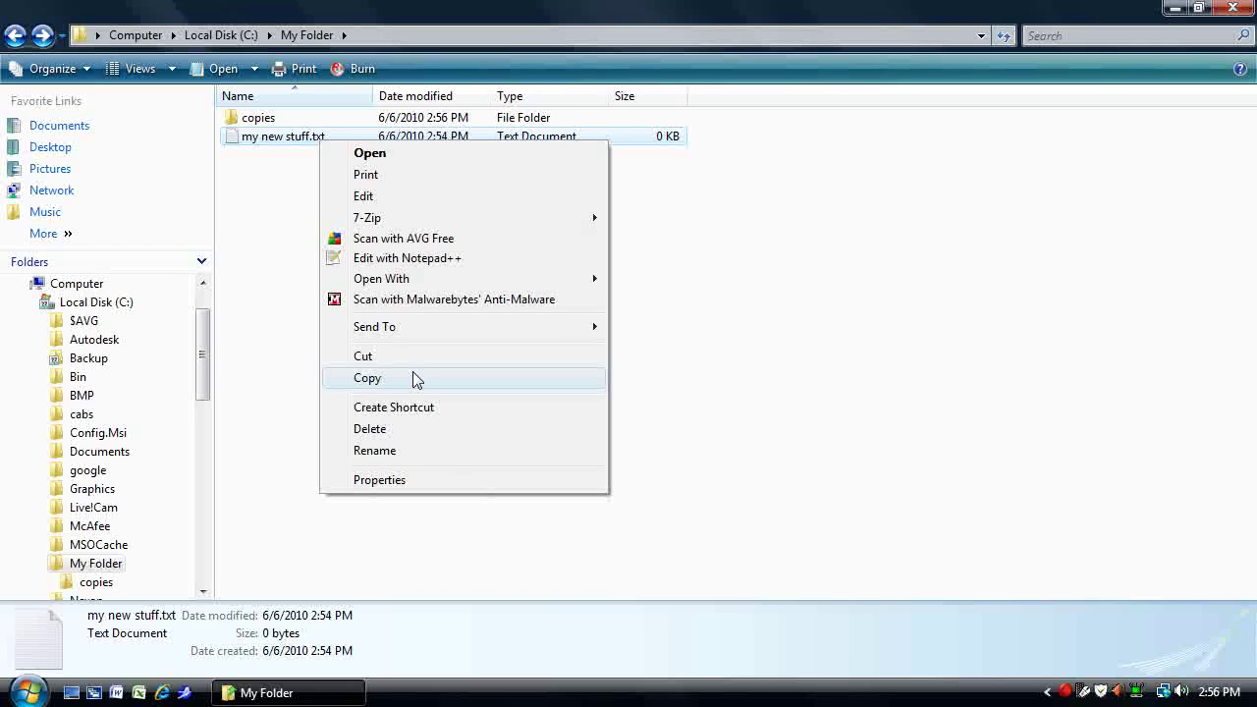
{"action": "left_click", "coordinate": [307, 369]}
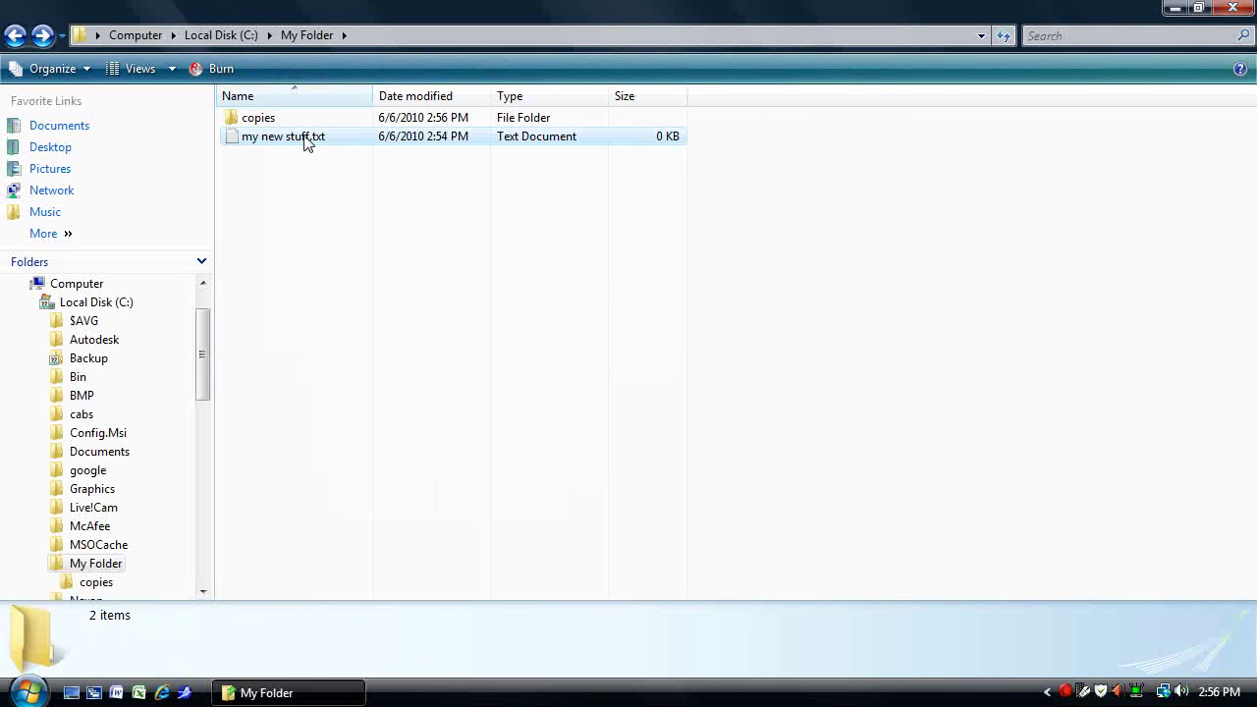
{"action": "left_click_drag", "start_coordinate": [307, 144], "coordinate": [258, 120]}
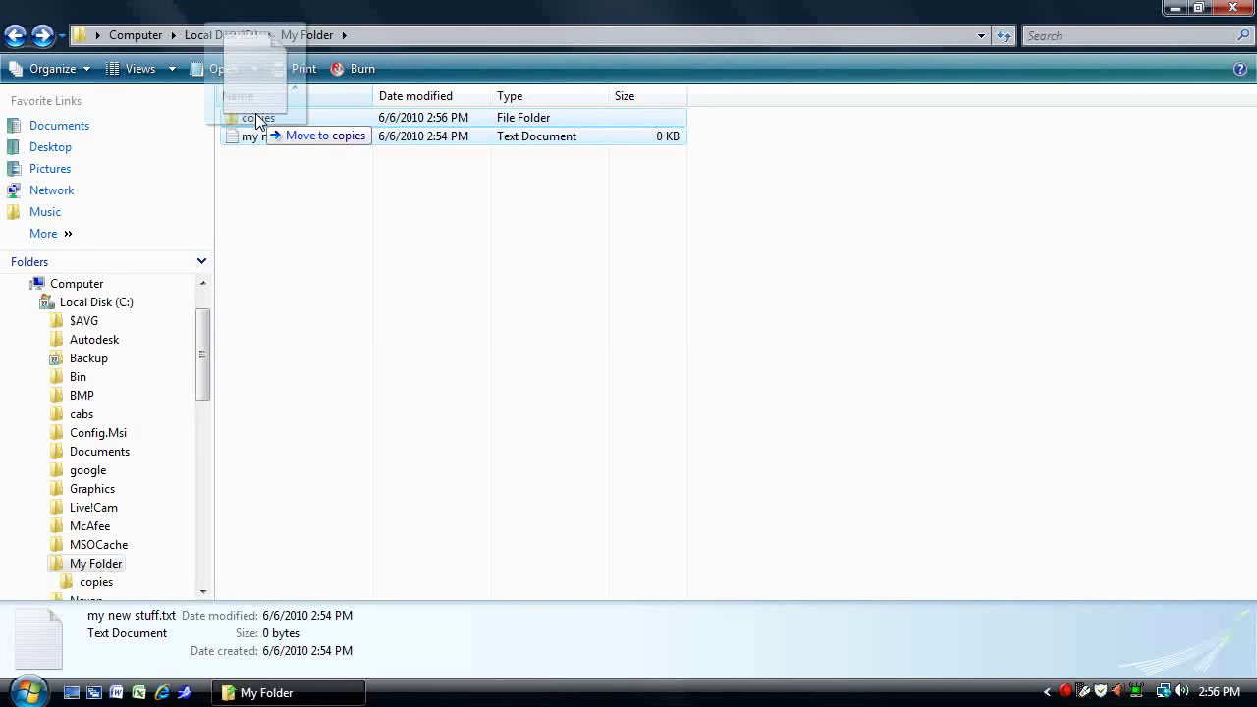
{"action": "left_click_drag", "start_coordinate": [258, 120], "coordinate": [257, 120]}
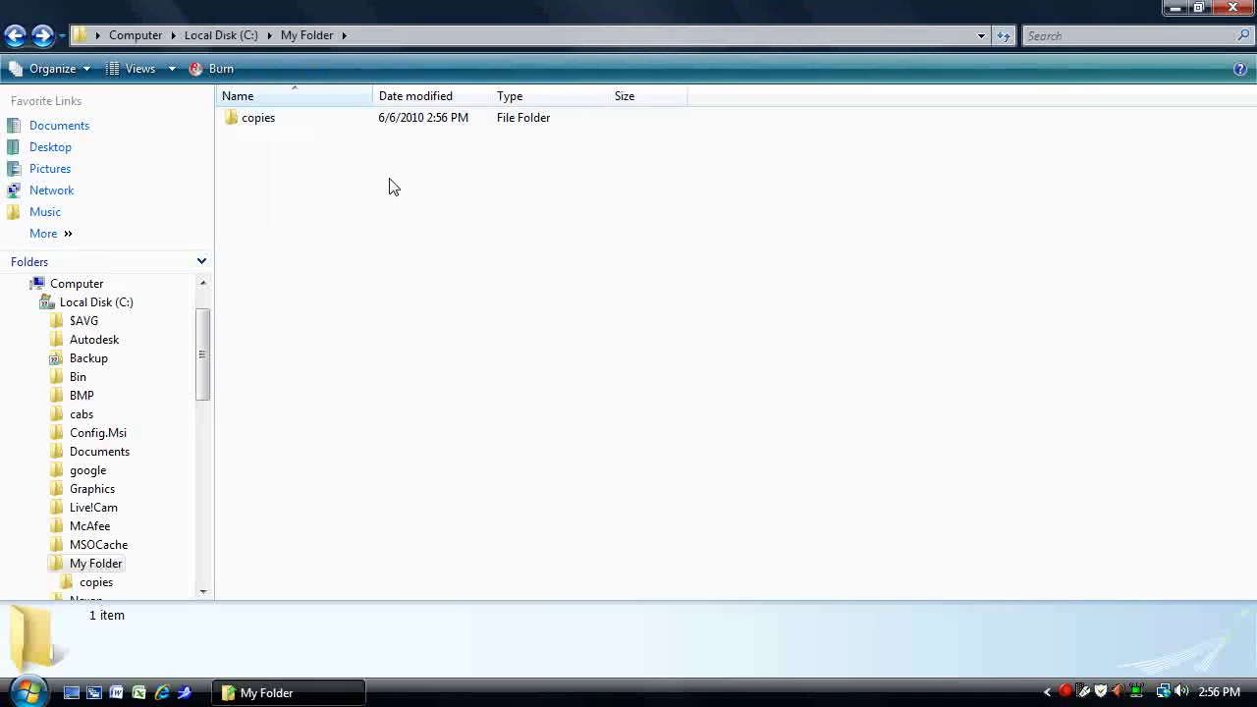
Step: Open copies to confirm my new stuff.txt is inside, and copy it
{"action": "mouse_move", "coordinate": [259, 118]}
{"action": "double_click", "coordinate": [272, 121]}
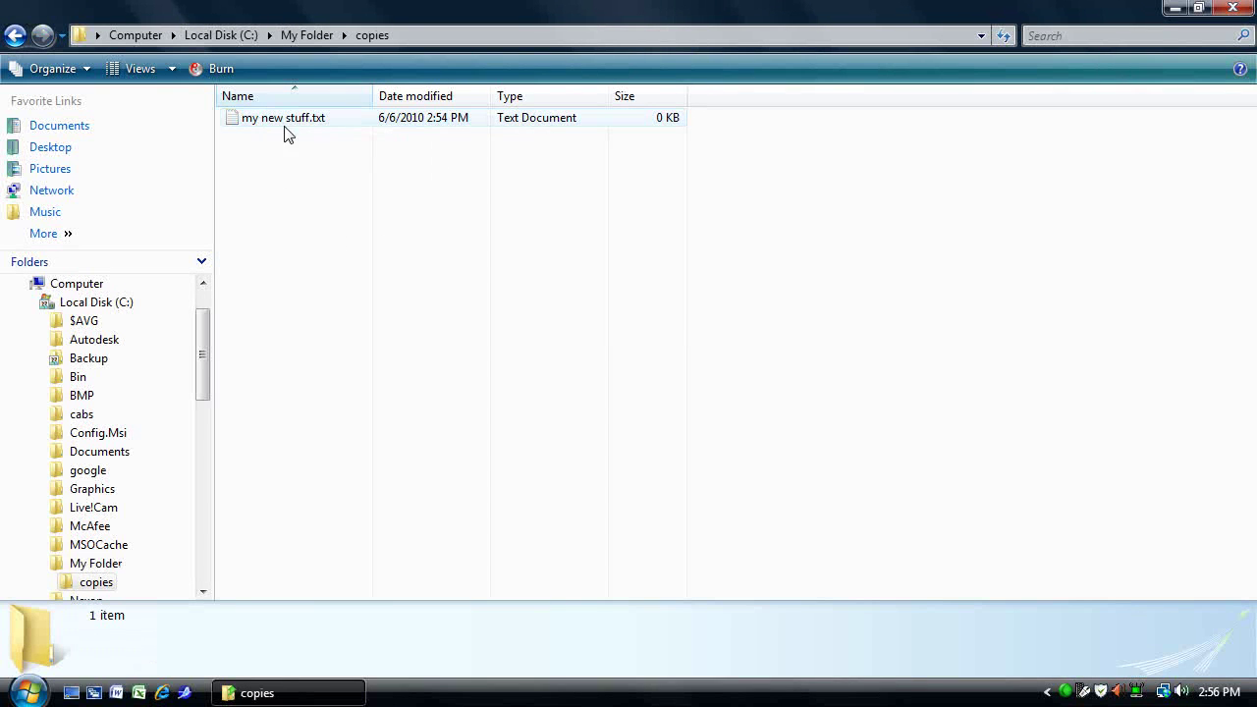
{"action": "left_click", "coordinate": [320, 126]}
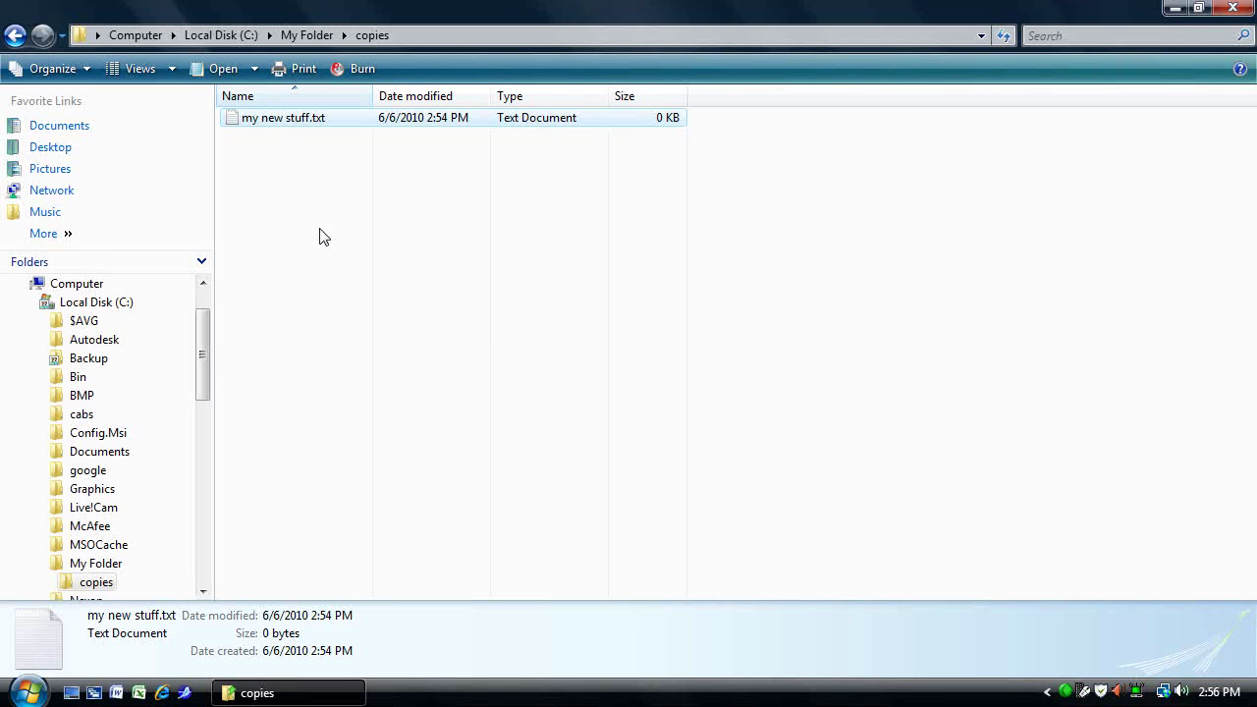
{"action": "key", "text": "ctrl+c"}
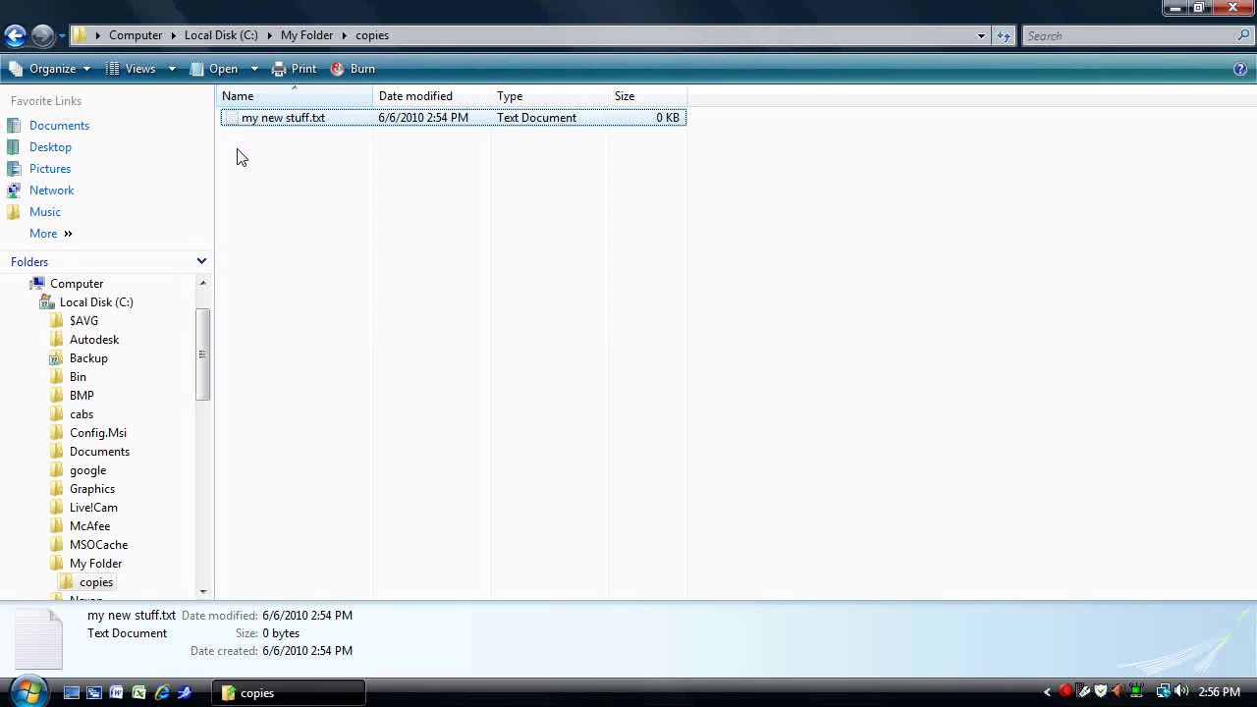
Step: Undo the move with Ctrl+Z in My Folder, checking copies is empty again
{"action": "left_click", "coordinate": [15, 35]}
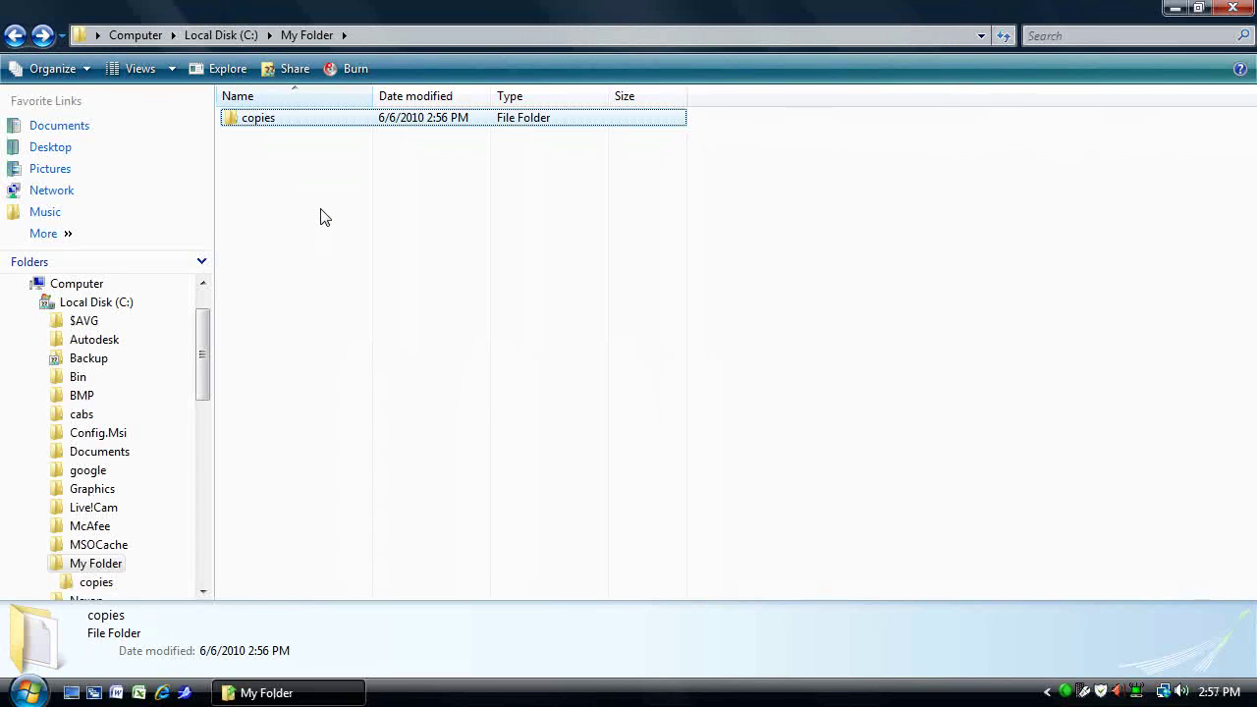
{"action": "key", "text": "ctrl+z"}
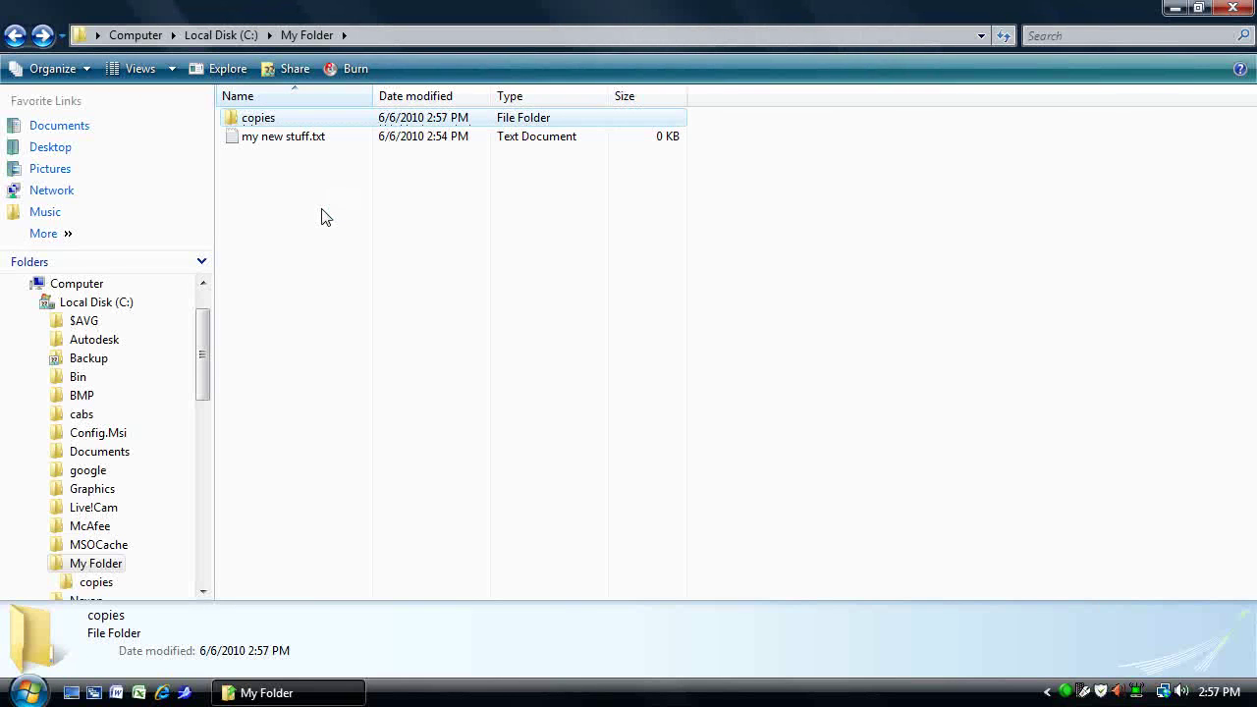
{"action": "double_click", "coordinate": [278, 119]}
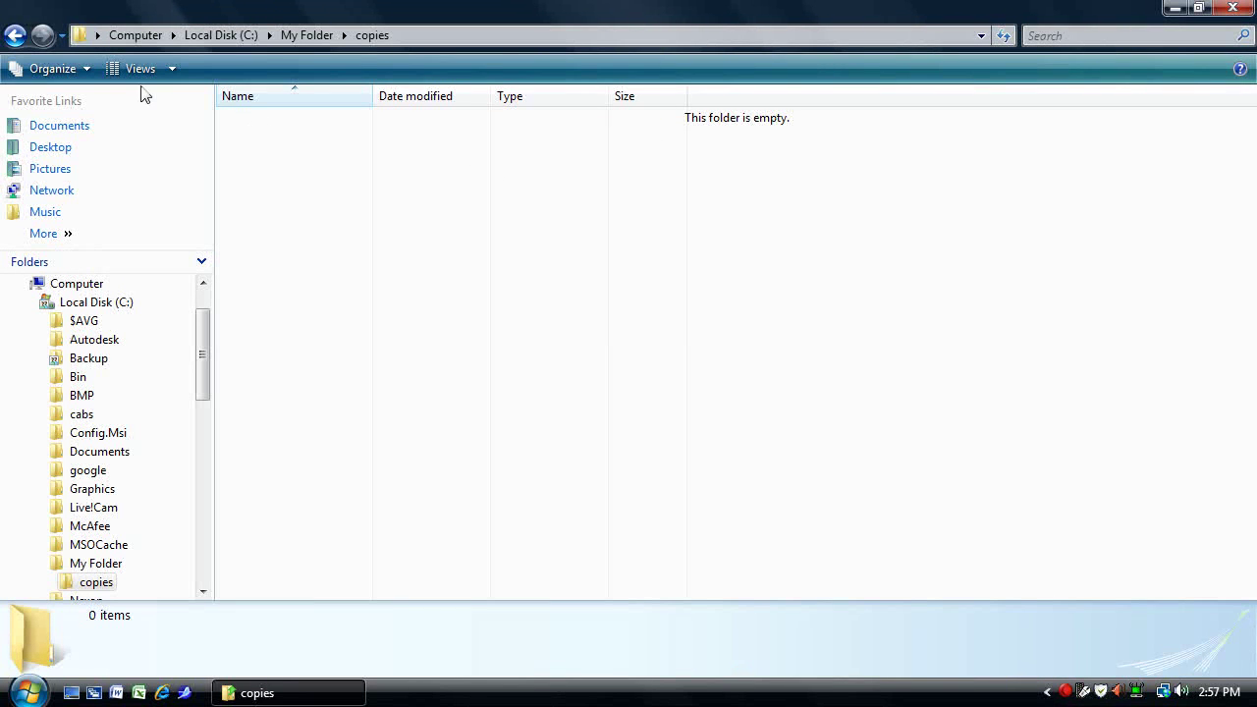
{"action": "left_click", "coordinate": [15, 36]}
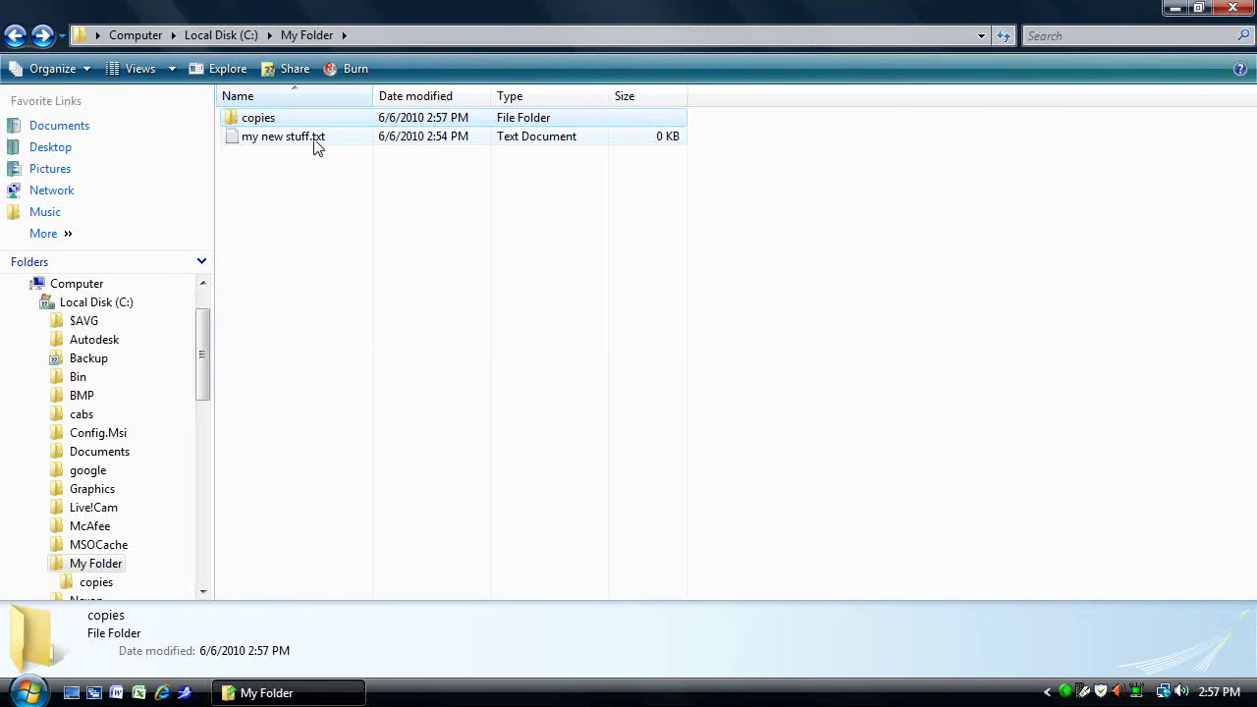
Step: Use Edit > Move To Folder to send my new stuff.txt into C:\My Folder\copies
{"action": "left_click", "coordinate": [315, 143]}
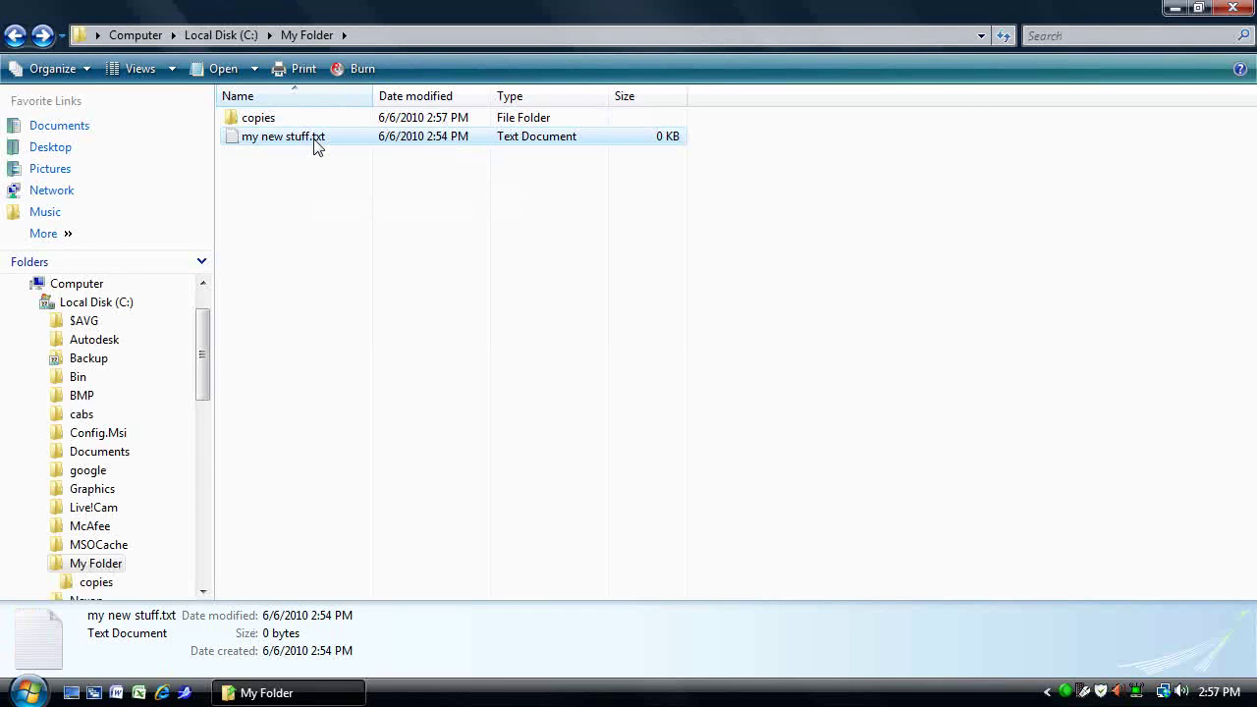
{"action": "key", "text": "alt"}
{"action": "left_click", "coordinate": [52, 65]}
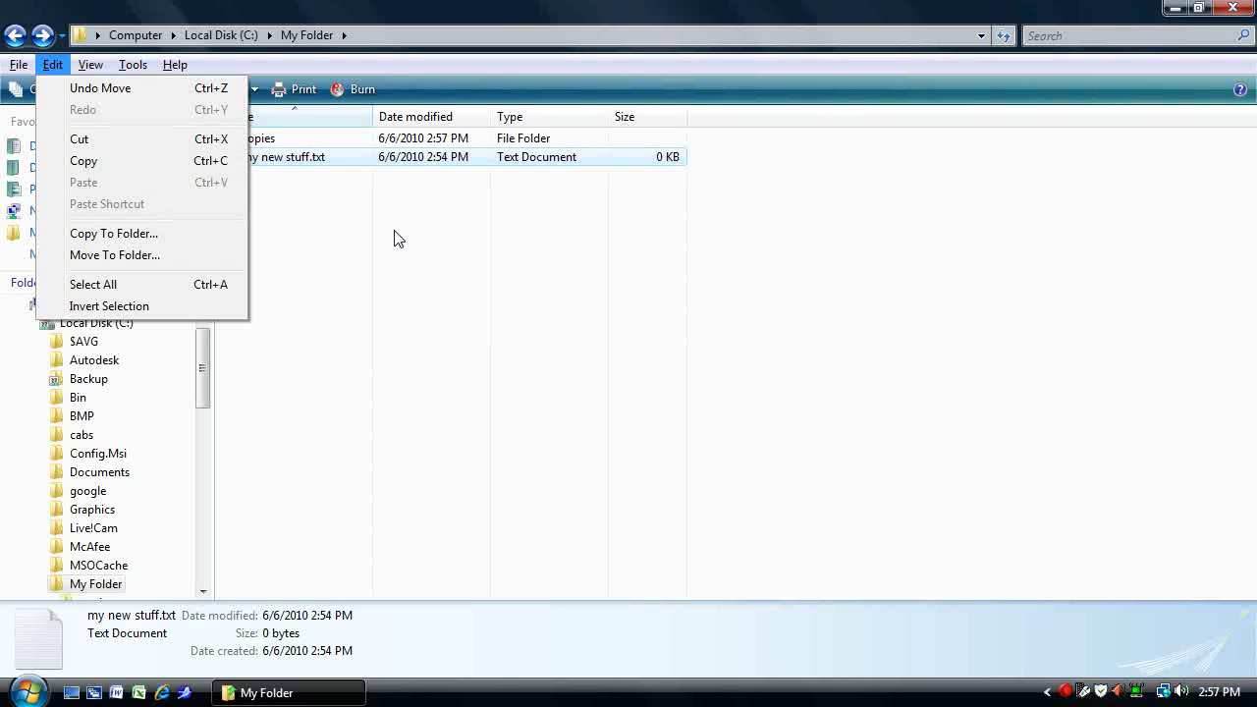
{"action": "left_click", "coordinate": [165, 257]}
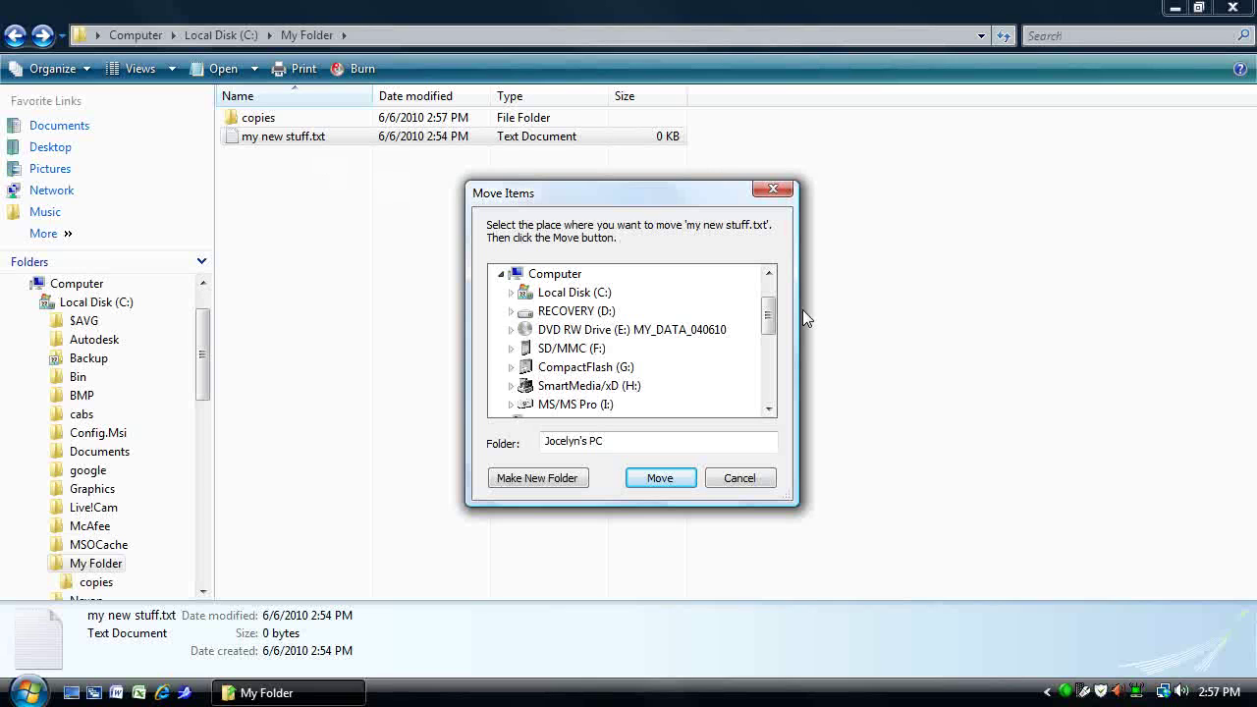
{"action": "double_click", "coordinate": [562, 293]}
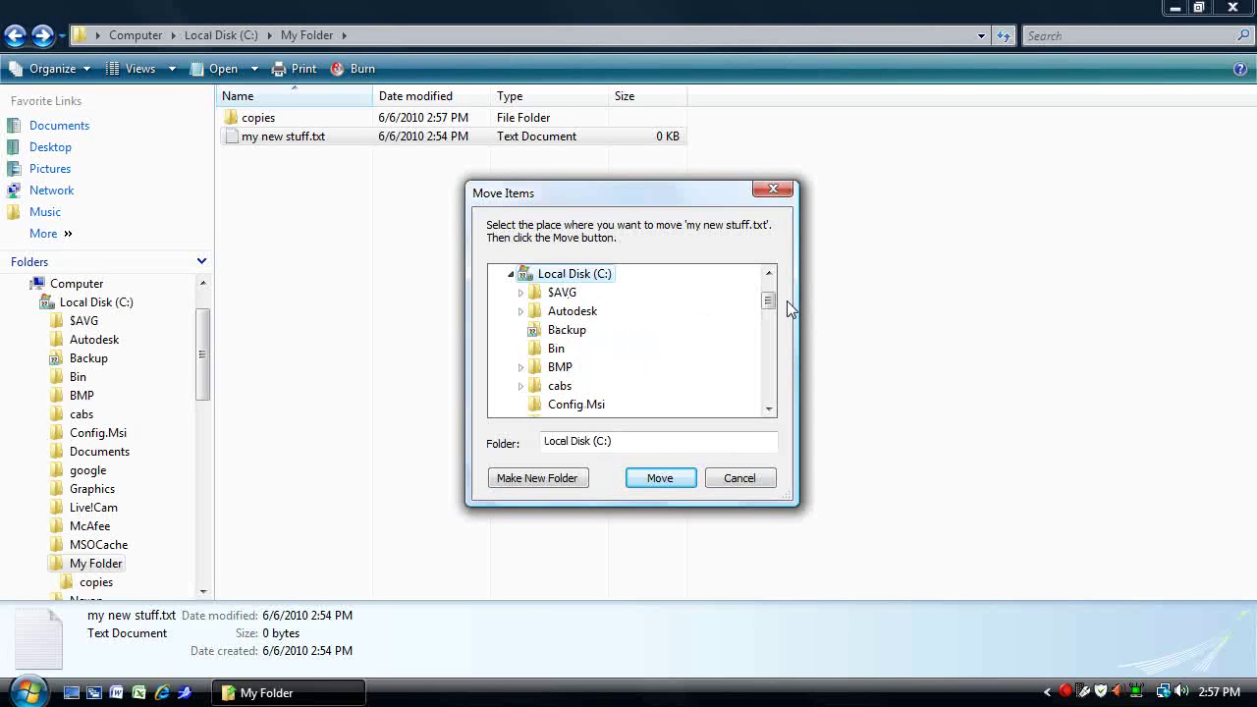
{"action": "left_click_drag", "start_coordinate": [769, 303], "coordinate": [773, 334]}
{"action": "double_click", "coordinate": [574, 349]}
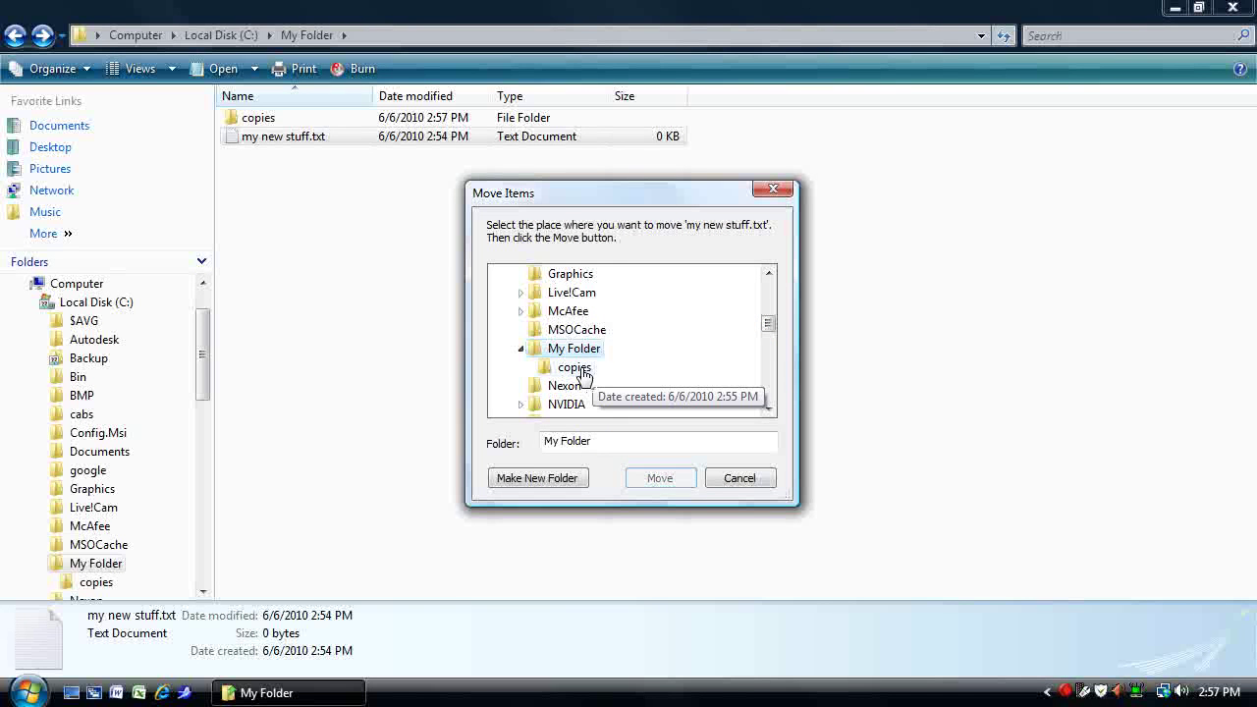
{"action": "left_click", "coordinate": [576, 369]}
{"action": "left_click", "coordinate": [656, 478]}
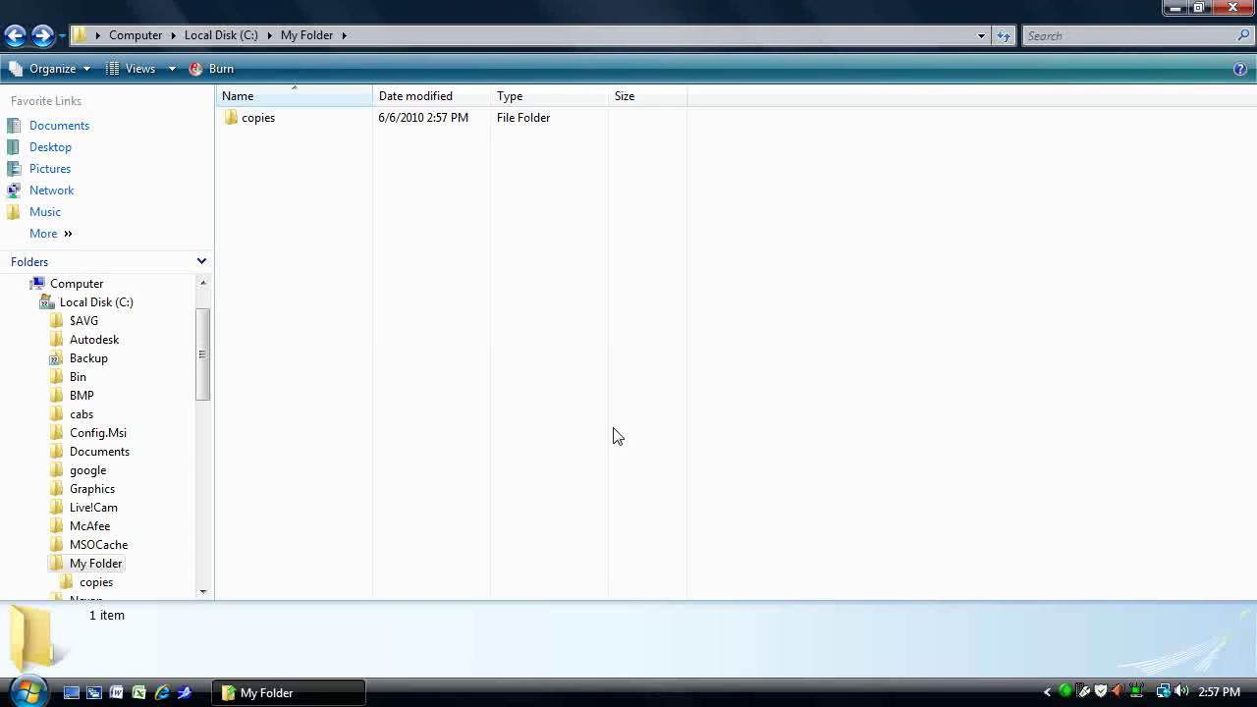
Step: Copy my new stuff.txt from inside the copies folder
{"action": "double_click", "coordinate": [248, 125]}
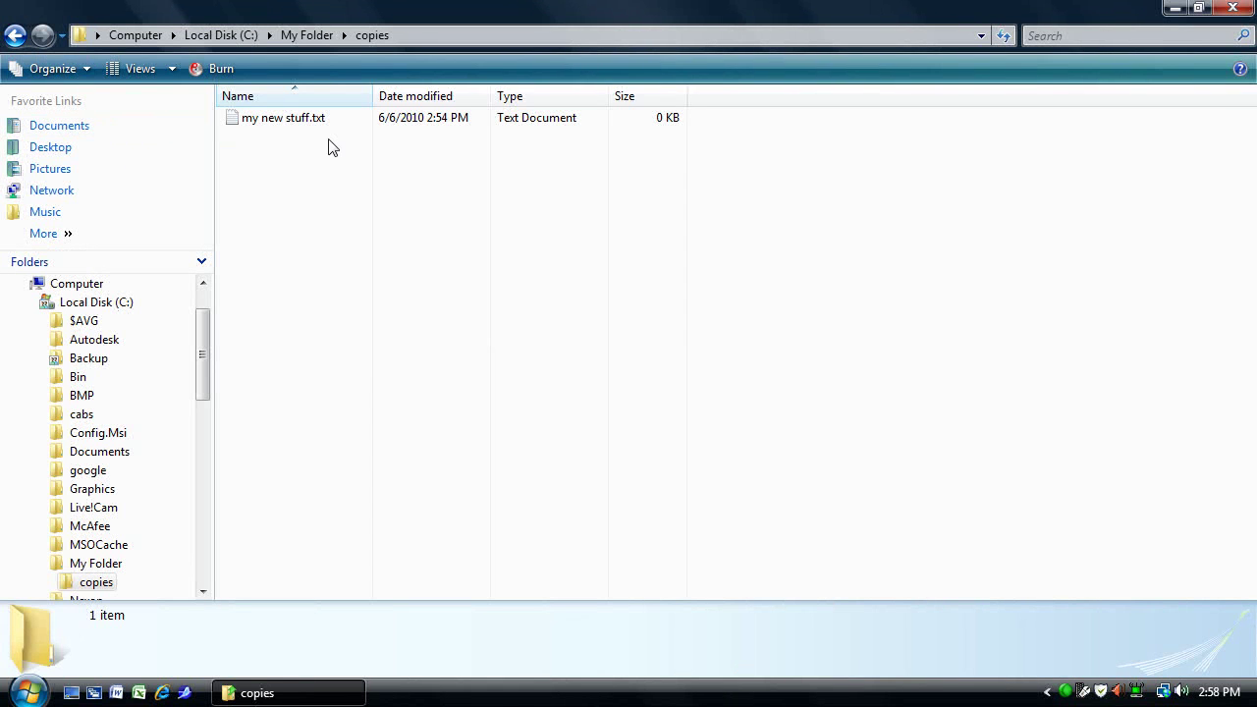
{"action": "left_click", "coordinate": [286, 120]}
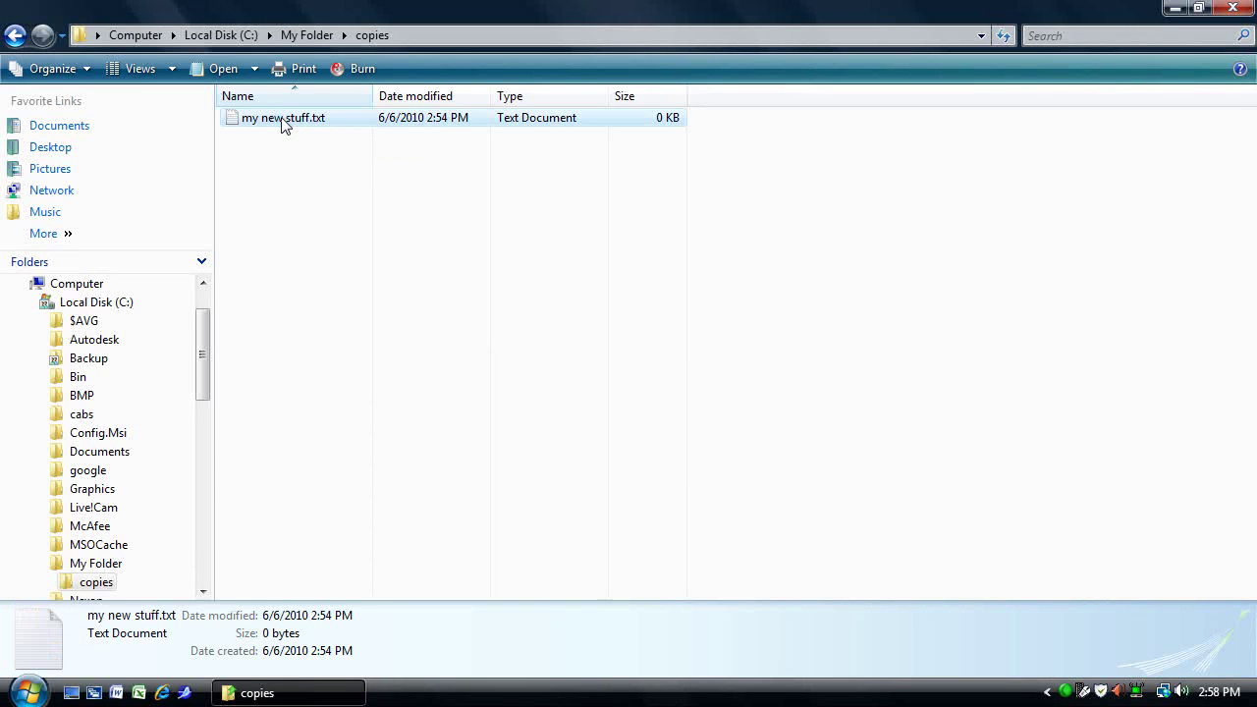
{"action": "right_click", "coordinate": [282, 119]}
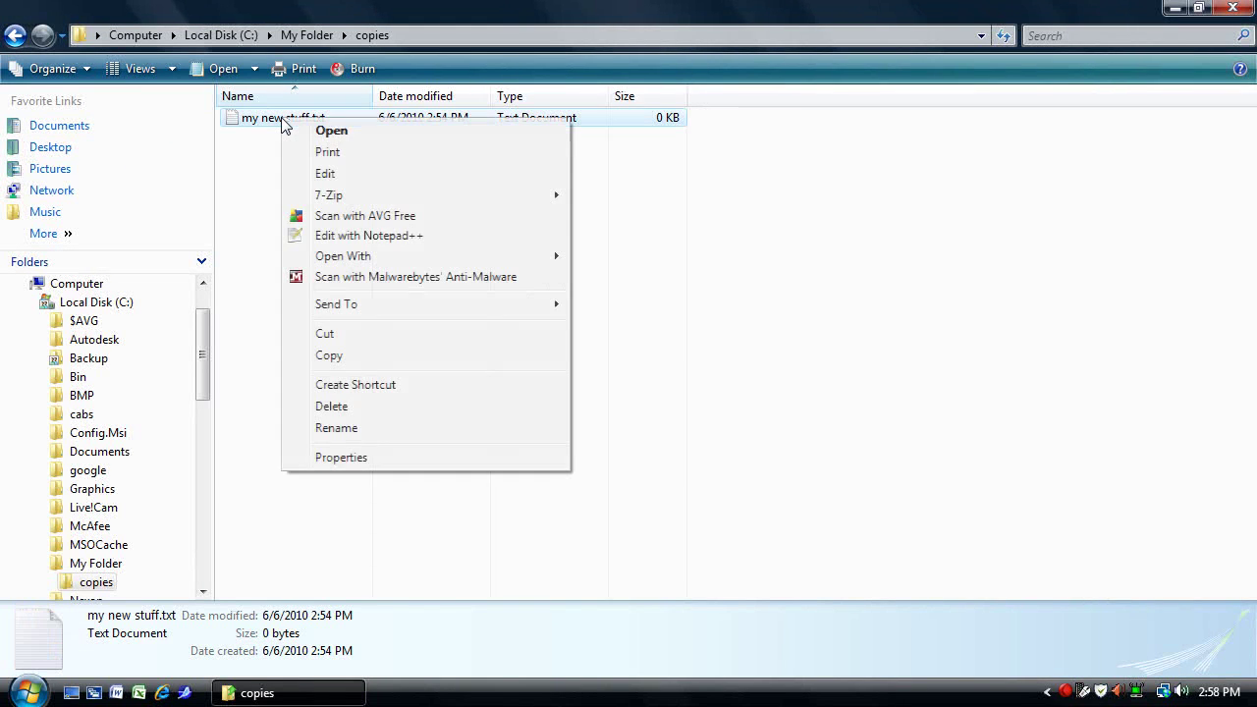
{"action": "left_click", "coordinate": [360, 366]}
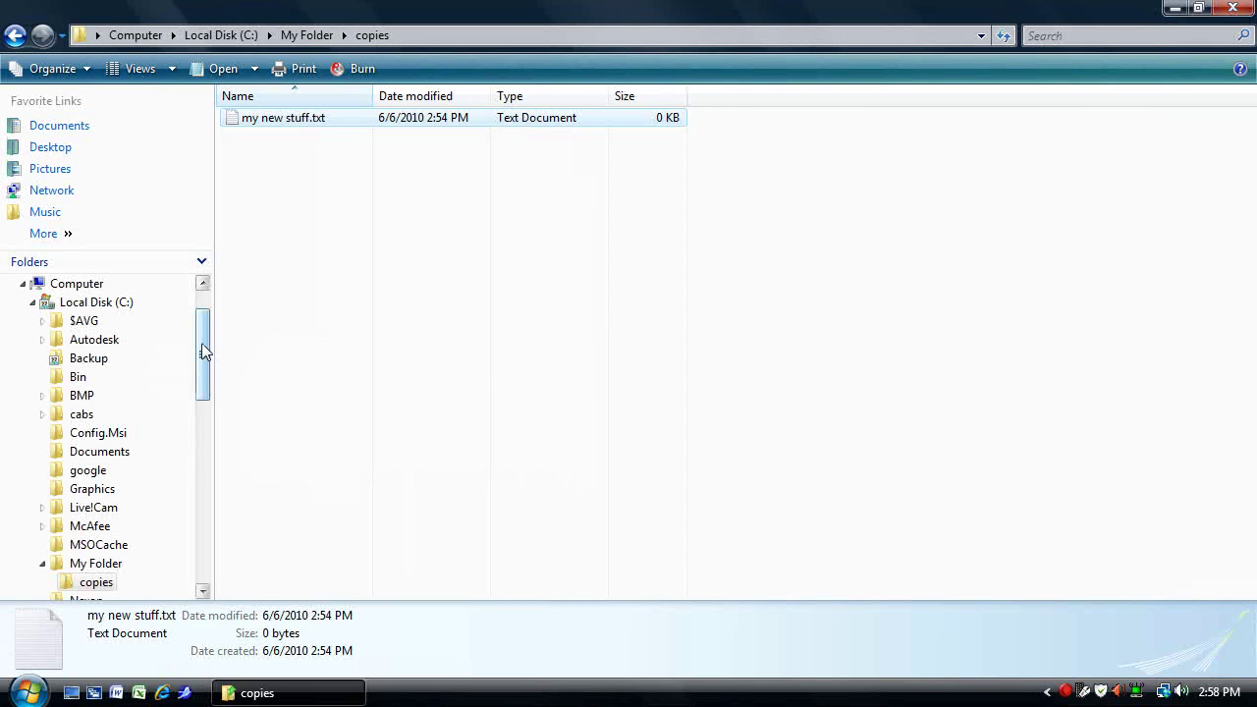
Step: Paste my new stuff.txt onto the RECOVERY (D:) drive
{"action": "left_click_drag", "start_coordinate": [203, 351], "coordinate": [203, 496]}
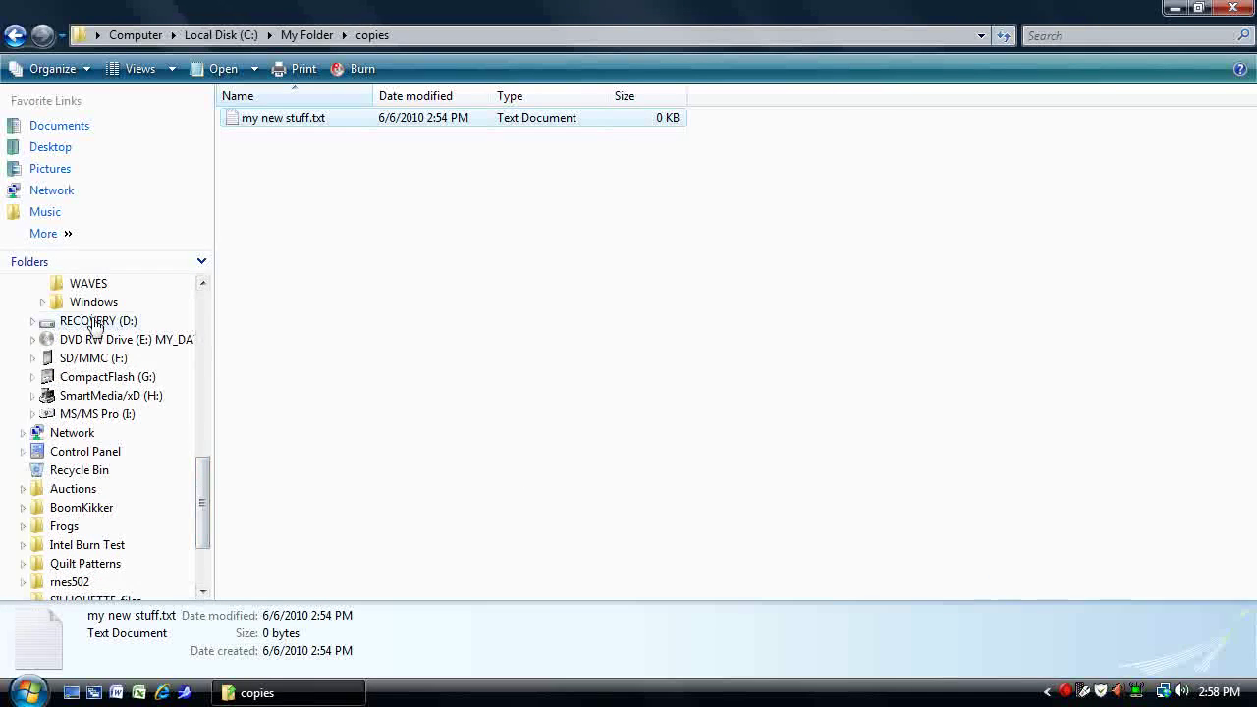
{"action": "left_click", "coordinate": [93, 321]}
{"action": "right_click", "coordinate": [466, 262]}
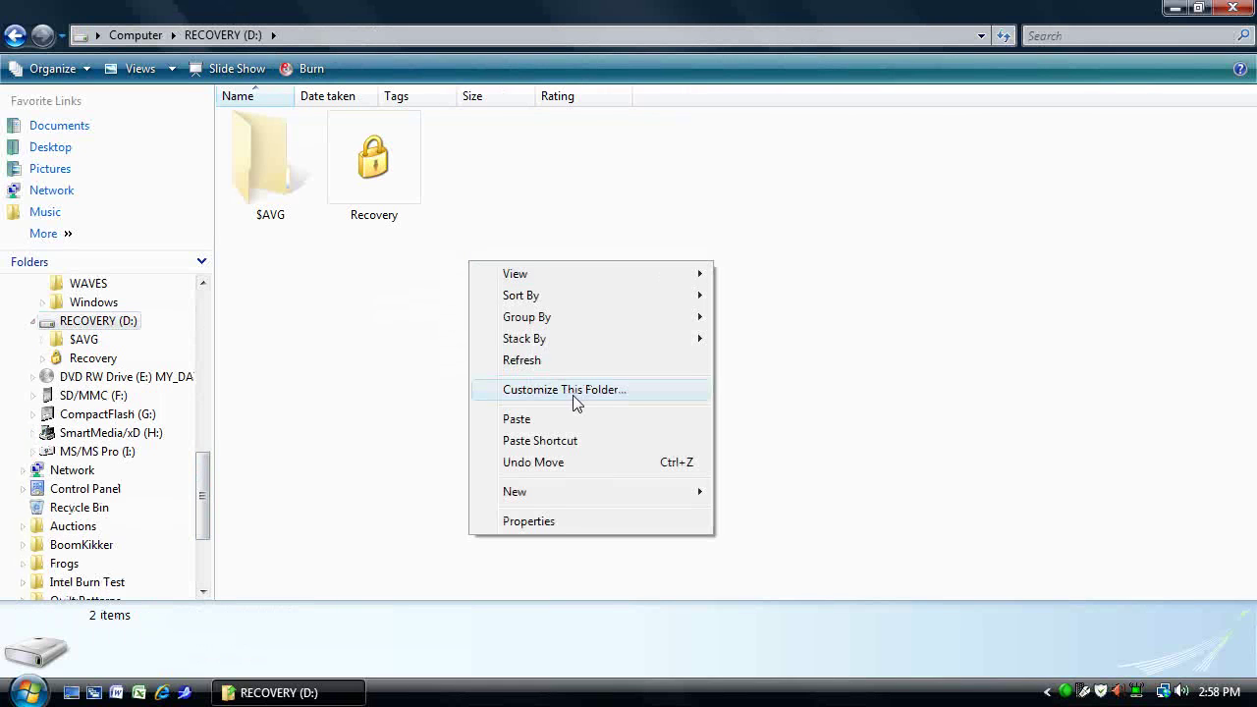
{"action": "left_click", "coordinate": [551, 420]}
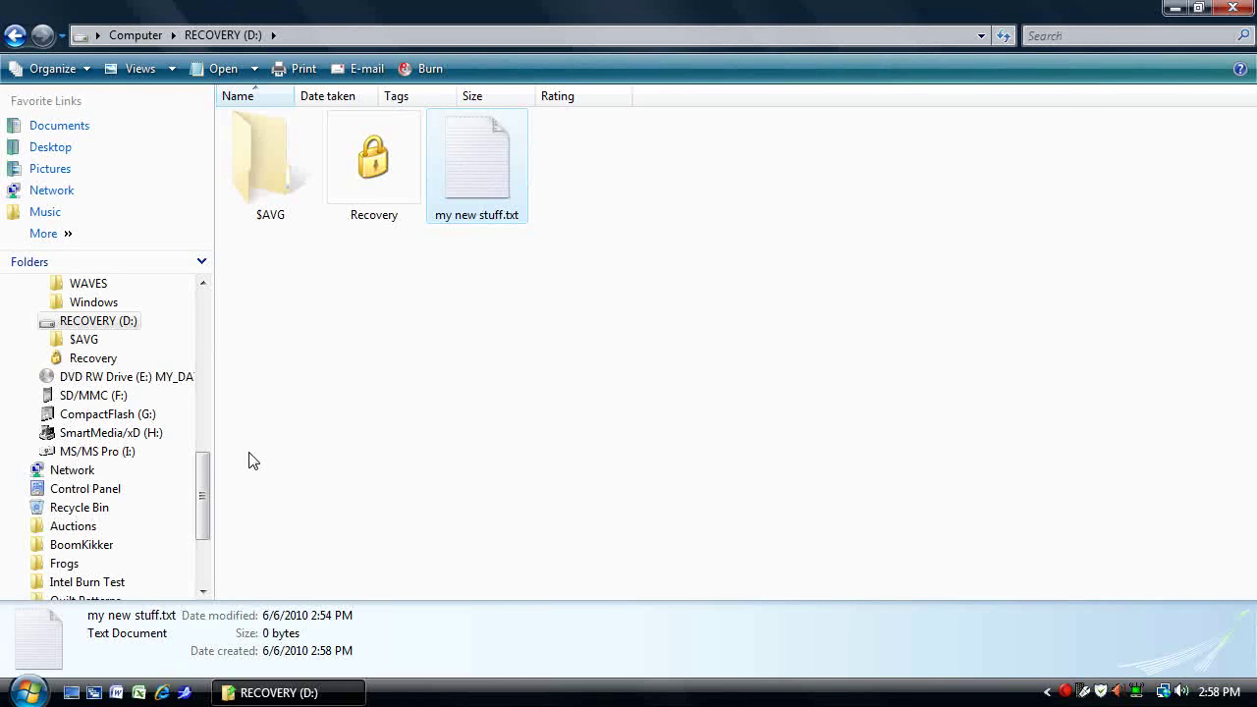
{"action": "mouse_move", "coordinate": [204, 486]}
{"action": "left_mouse_down"}
{"action": "mouse_move", "coordinate": [222, 449]}
{"action": "mouse_move", "coordinate": [210, 328]}
{"action": "left_mouse_up"}
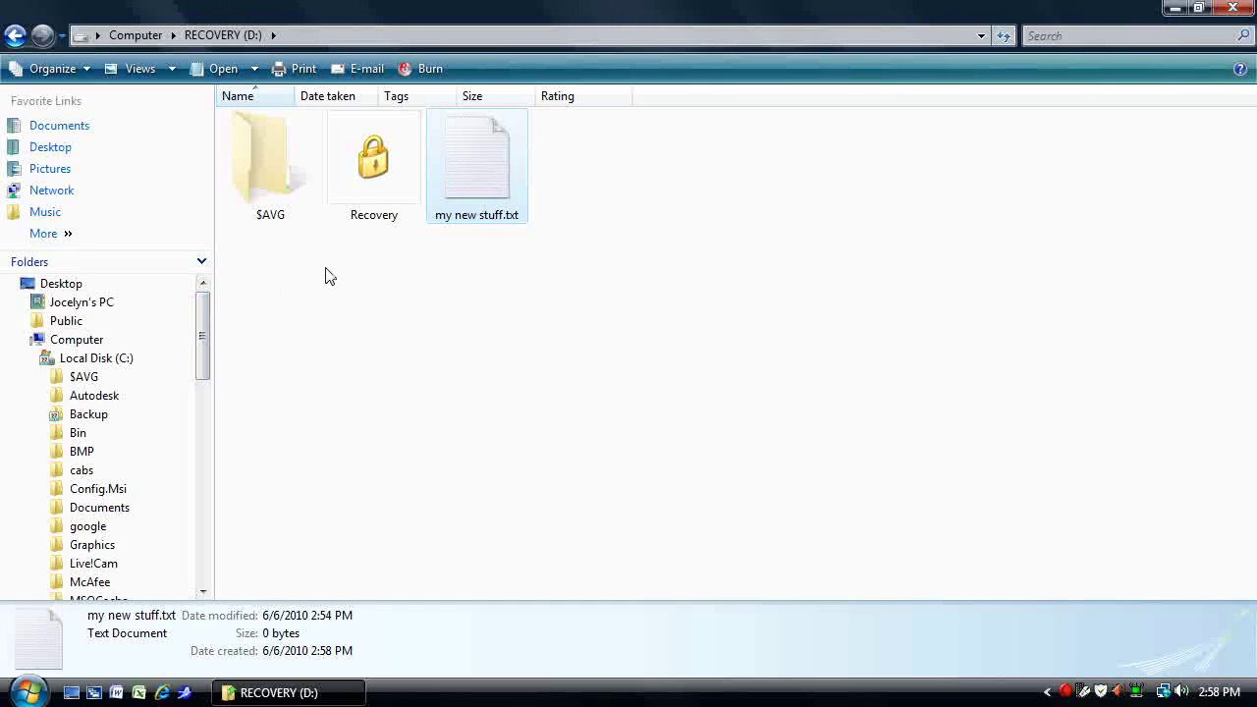
{"action": "mouse_move", "coordinate": [475, 163]}
{"action": "left_mouse_down"}
{"action": "mouse_move", "coordinate": [418, 190]}
{"action": "mouse_move", "coordinate": [337, 336]}
{"action": "mouse_move", "coordinate": [482, 255]}
{"action": "left_mouse_up"}
{"action": "left_click_drag", "start_coordinate": [203, 351], "coordinate": [207, 400]}
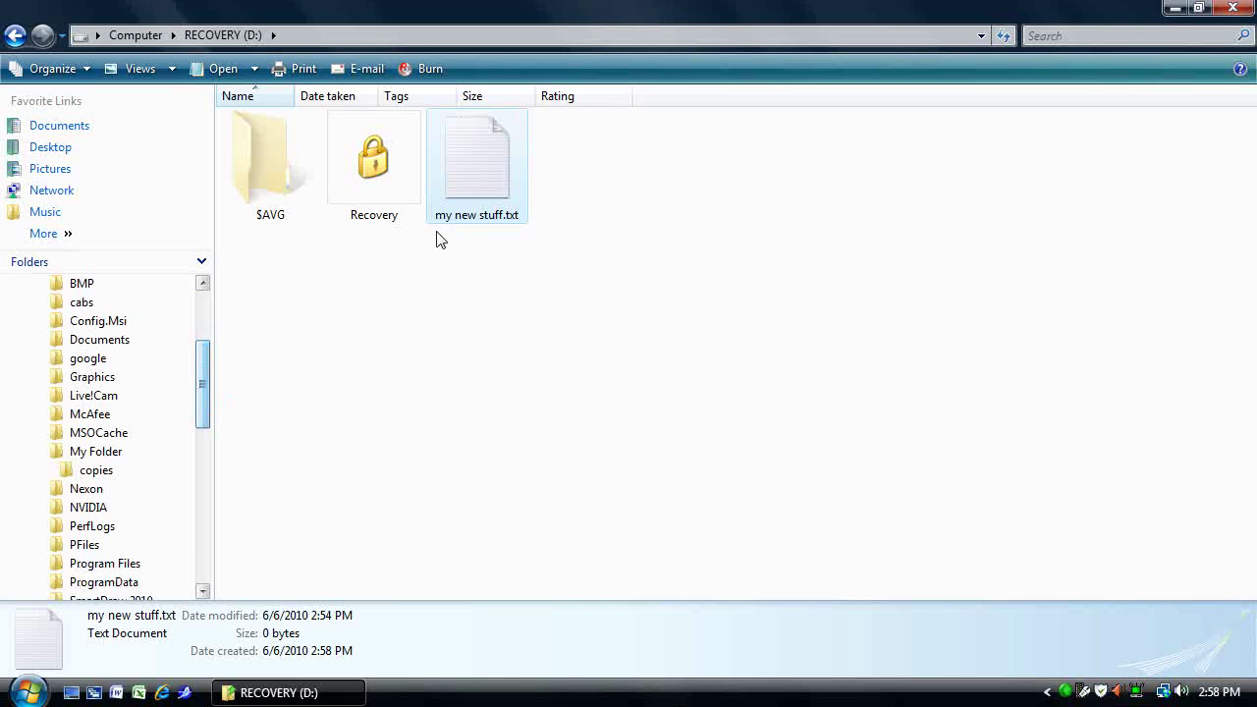
Step: Rename the file on RECOVERY (D:) to 'copy of my stuff'
{"action": "left_click", "coordinate": [476, 232]}
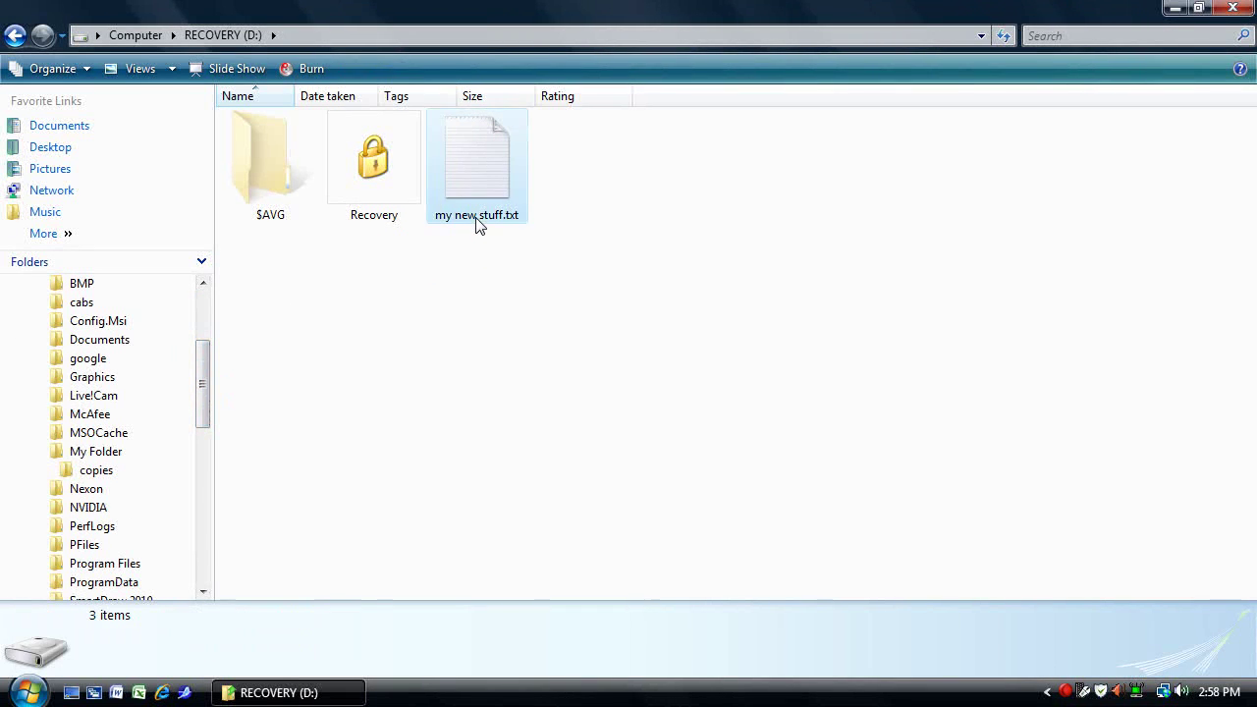
{"action": "right_click", "coordinate": [482, 226]}
{"action": "left_click", "coordinate": [543, 533]}
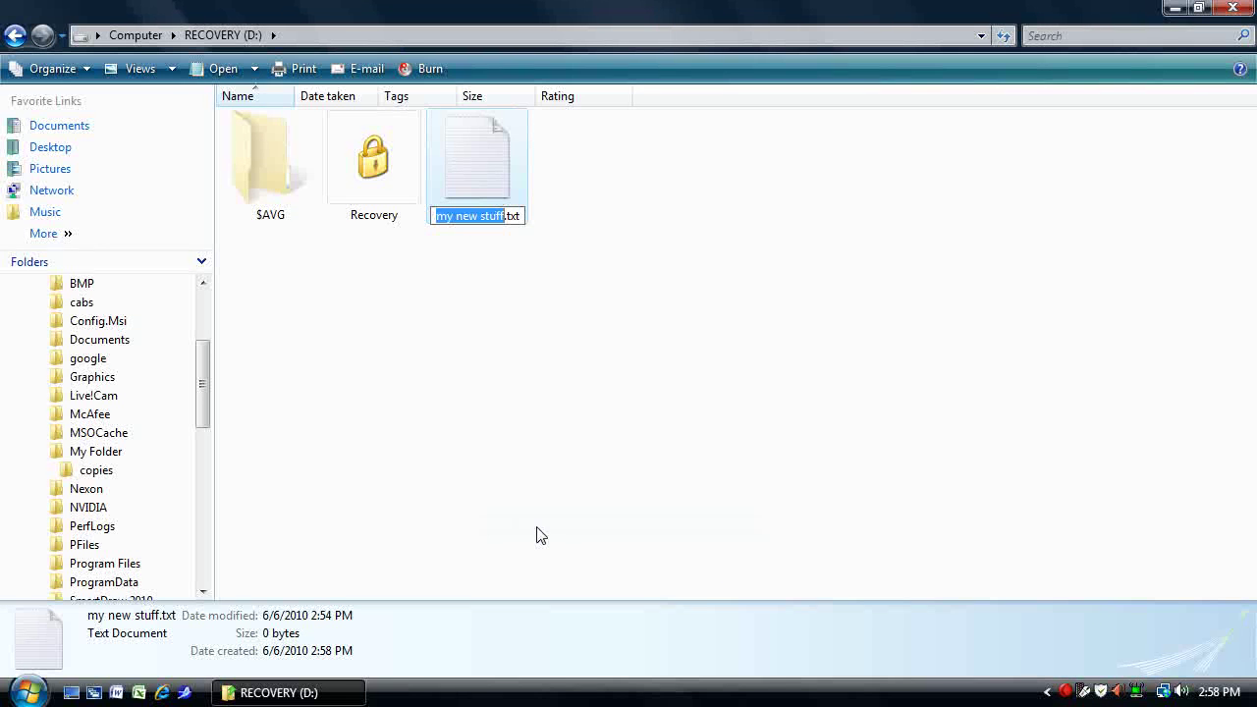
{"action": "type", "text": "copy of my stuff"}
{"action": "key", "text": "Return"}
Step: Drag copy of my stuff.txt onto copies in the tree and open that folder
{"action": "left_click", "coordinate": [539, 535]}
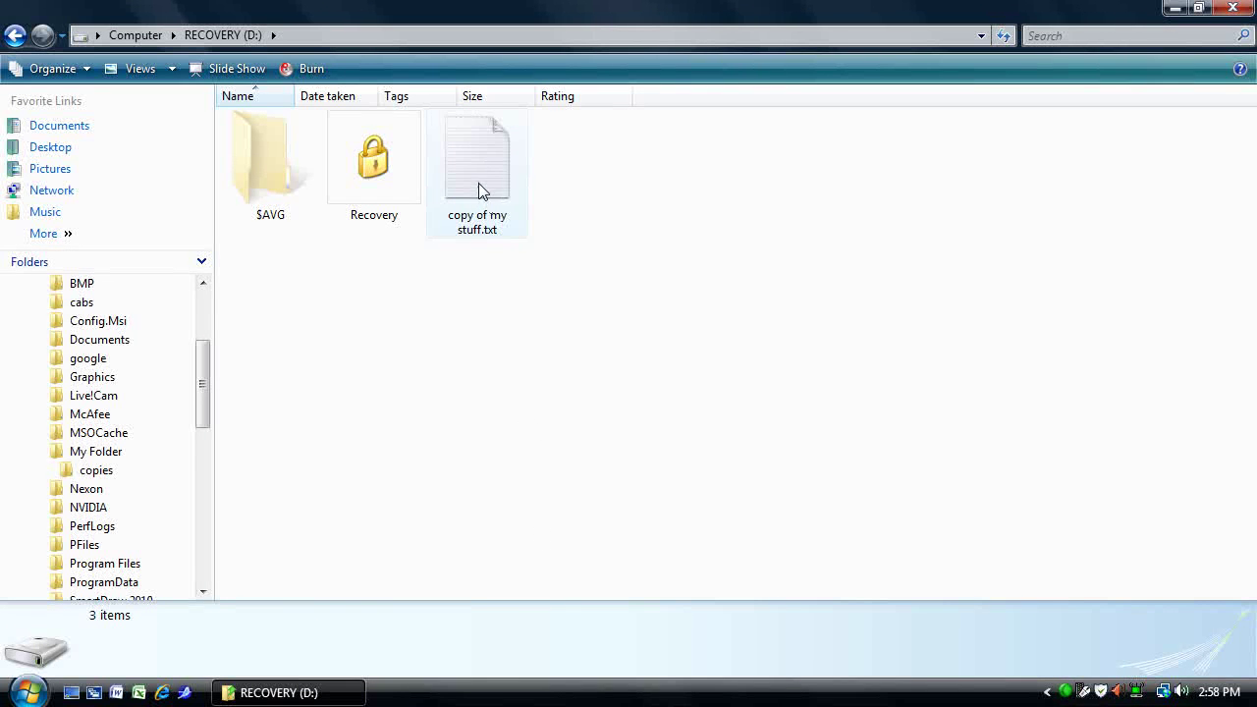
{"action": "left_click_drag", "start_coordinate": [478, 180], "coordinate": [109, 473]}
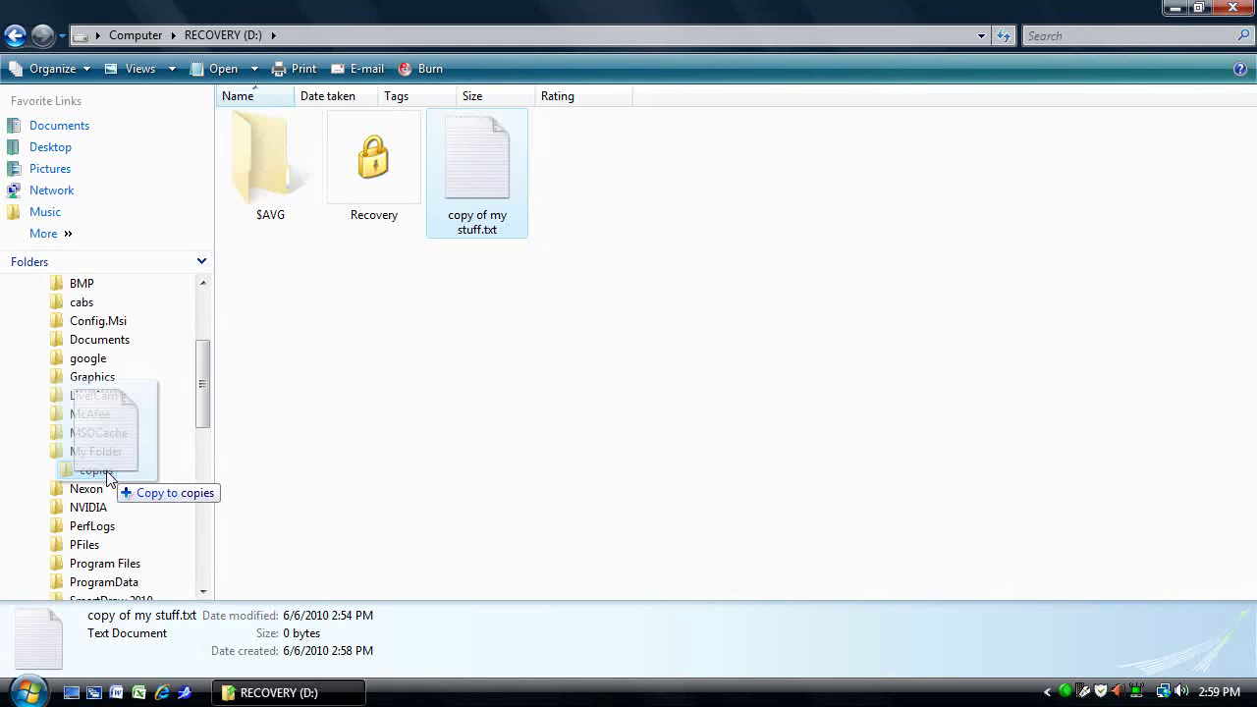
{"action": "left_click_drag", "start_coordinate": [108, 479], "coordinate": [105, 481]}
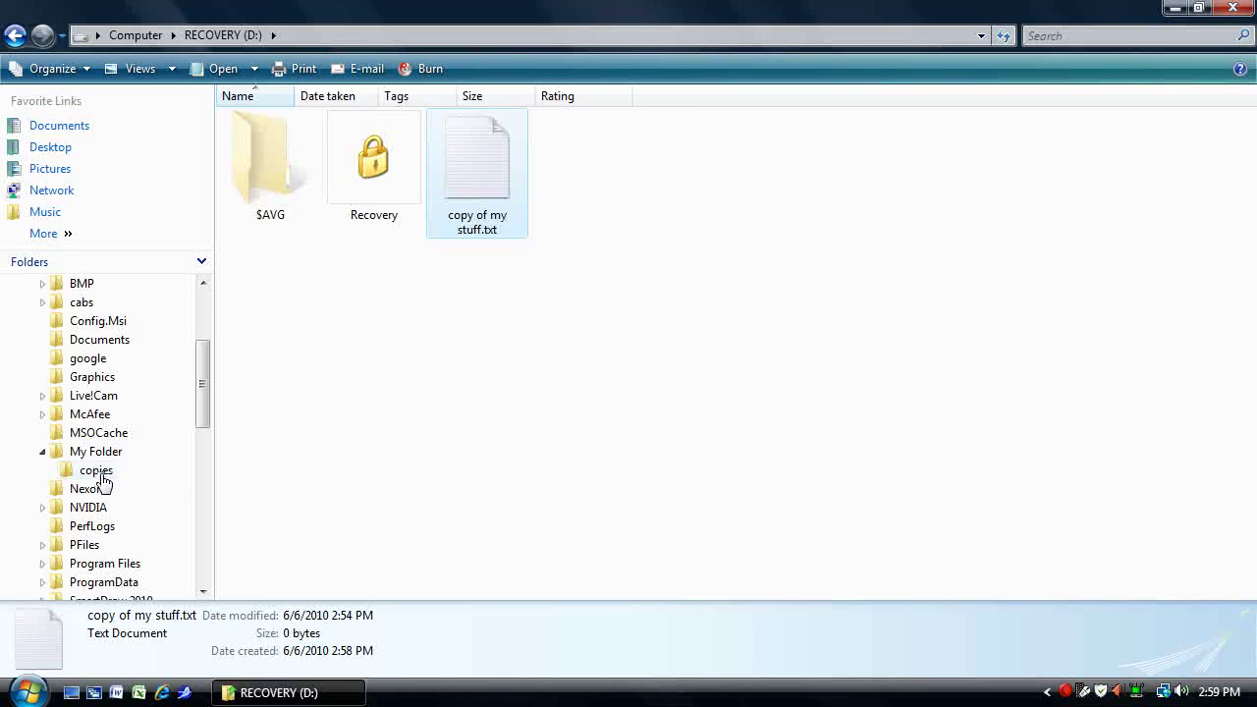
{"action": "left_click", "coordinate": [96, 471]}
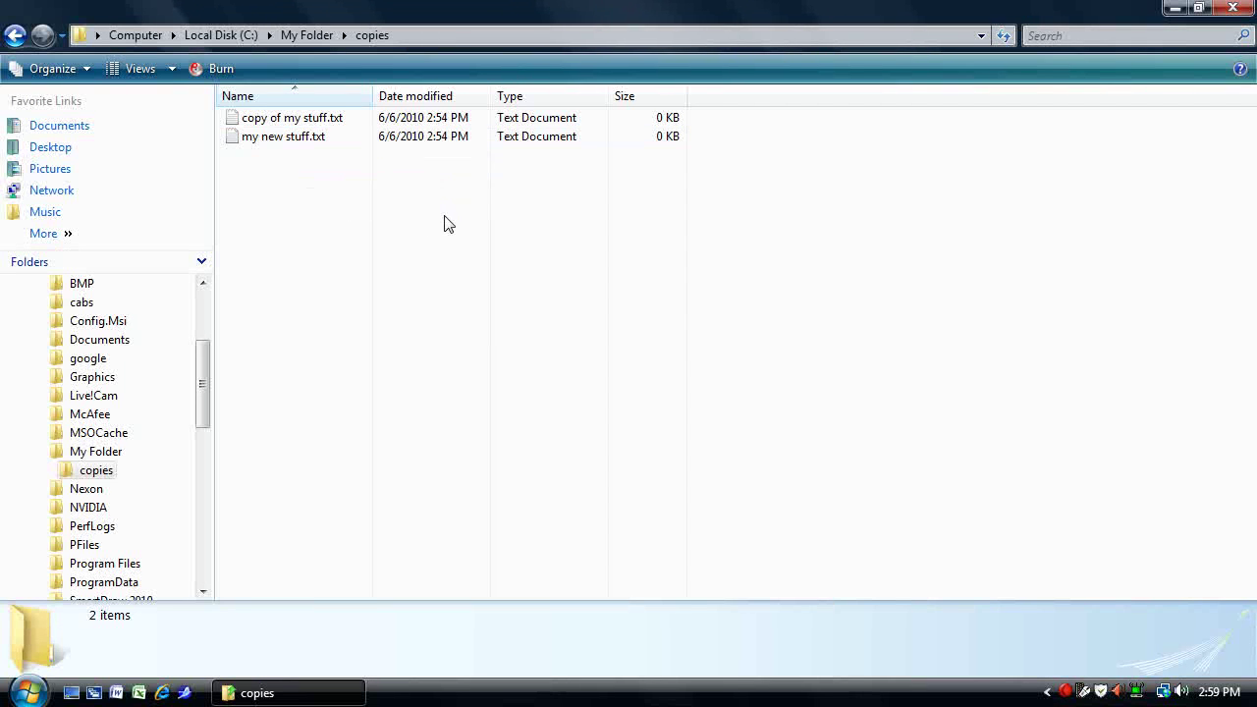
Step: Box-select my new stuff.txt and copy of my stuff.txt, then delete them, confirming the prompt
{"action": "left_click_drag", "start_coordinate": [440, 212], "coordinate": [249, 114]}
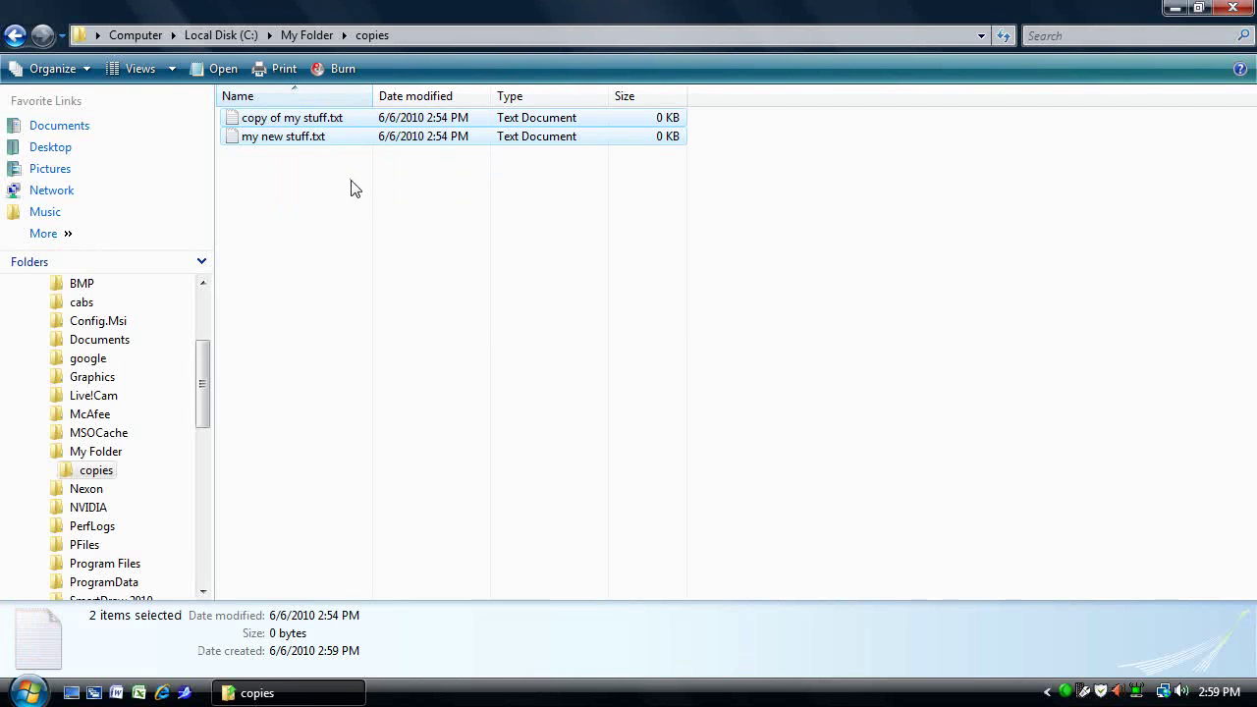
{"action": "right_click", "coordinate": [281, 140]}
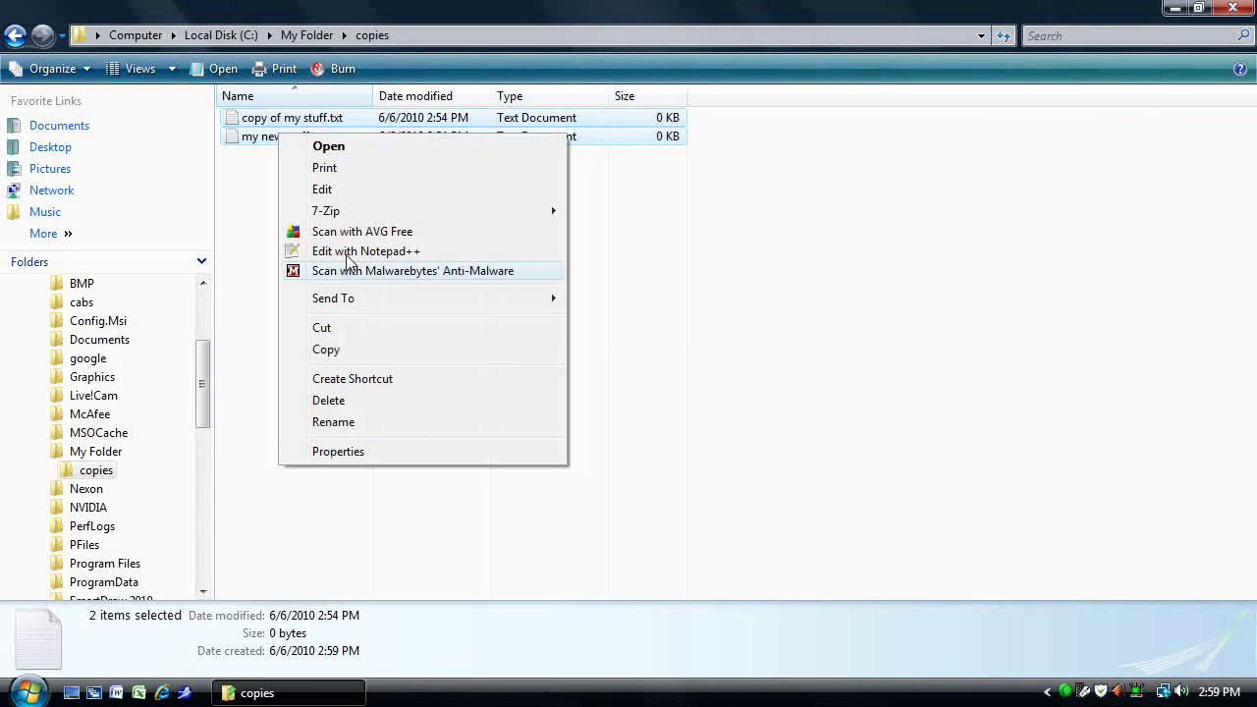
{"action": "left_click", "coordinate": [251, 464]}
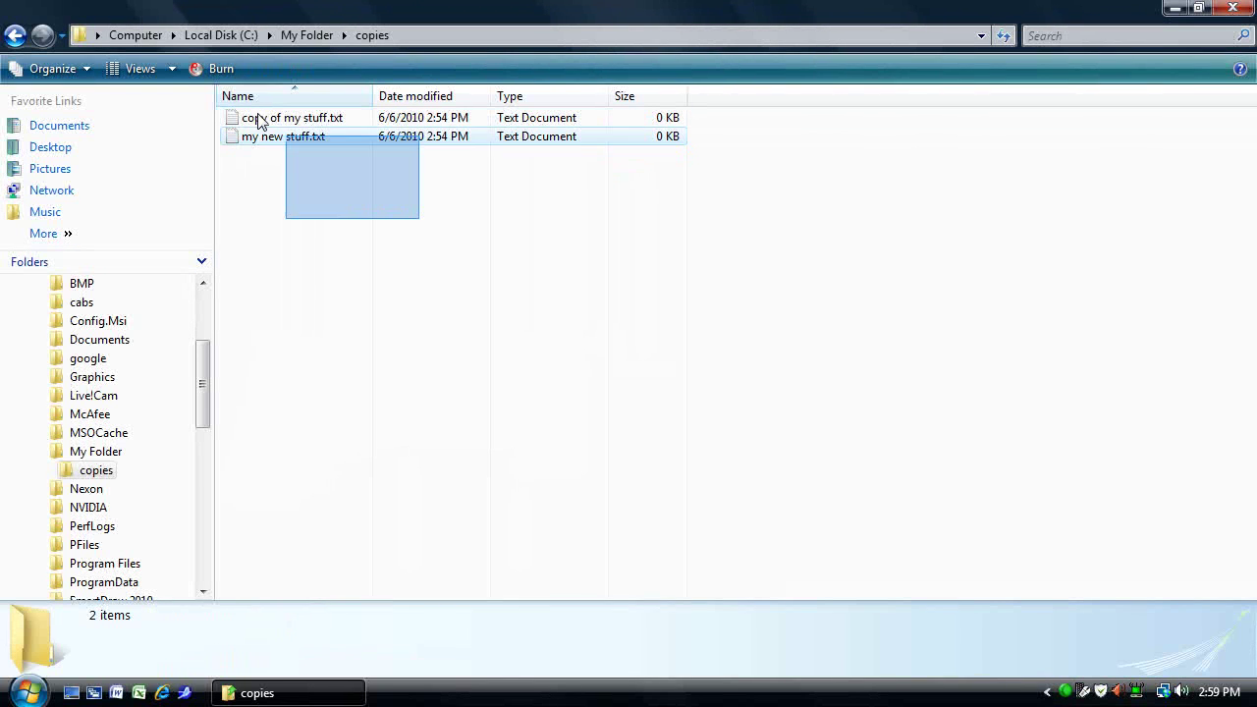
{"action": "left_click_drag", "start_coordinate": [423, 216], "coordinate": [224, 90]}
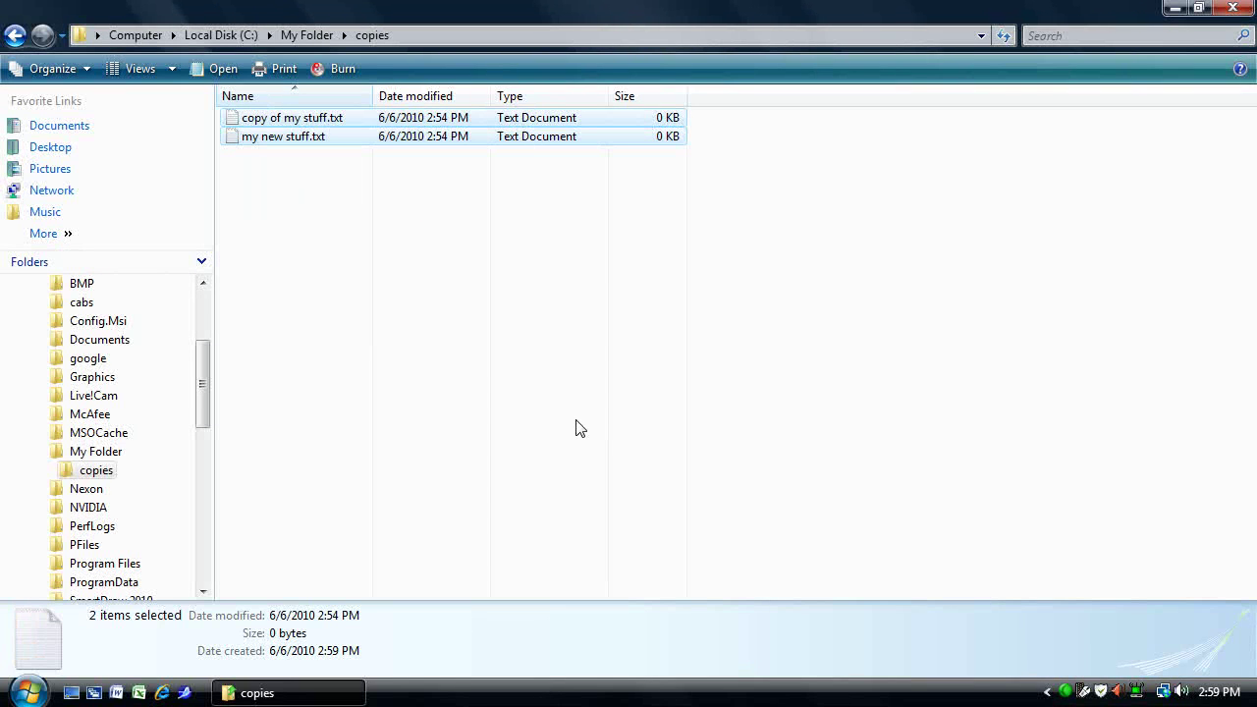
{"action": "key", "text": "Delete"}
{"action": "left_click", "coordinate": [695, 360]}
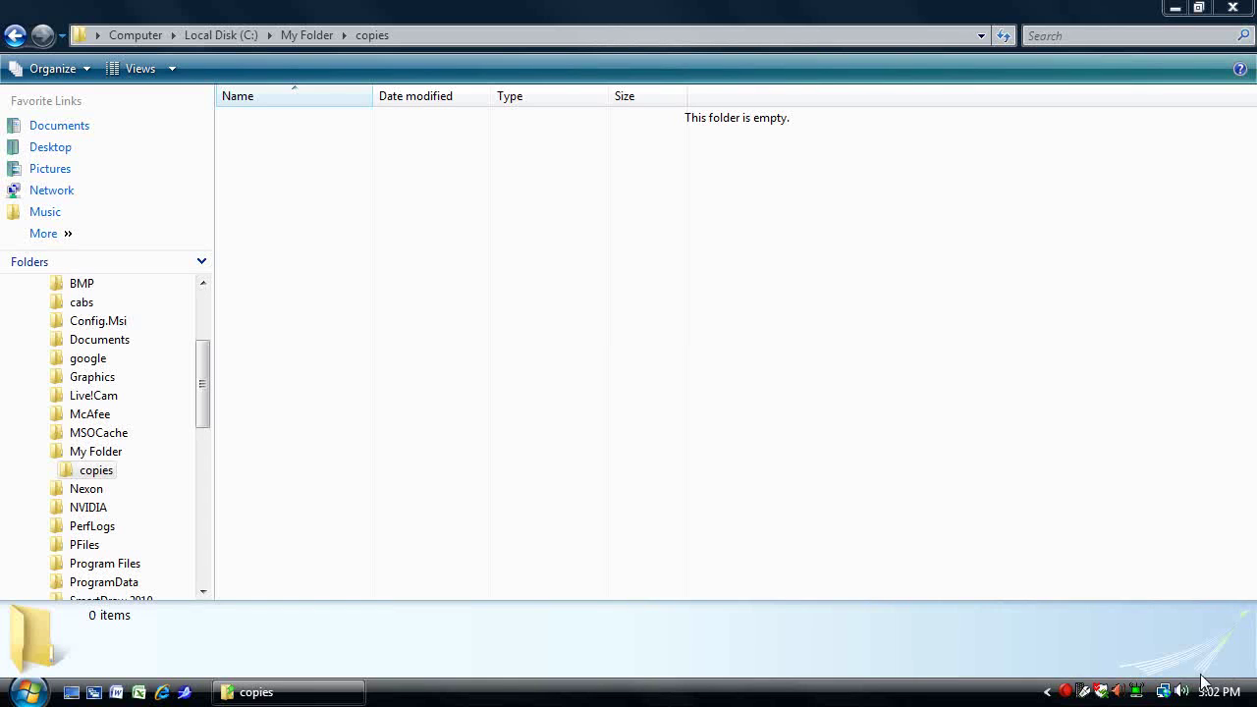
Step: Add a new folder in copies and name it 'new folder 34'
{"action": "right_click", "coordinate": [351, 211]}
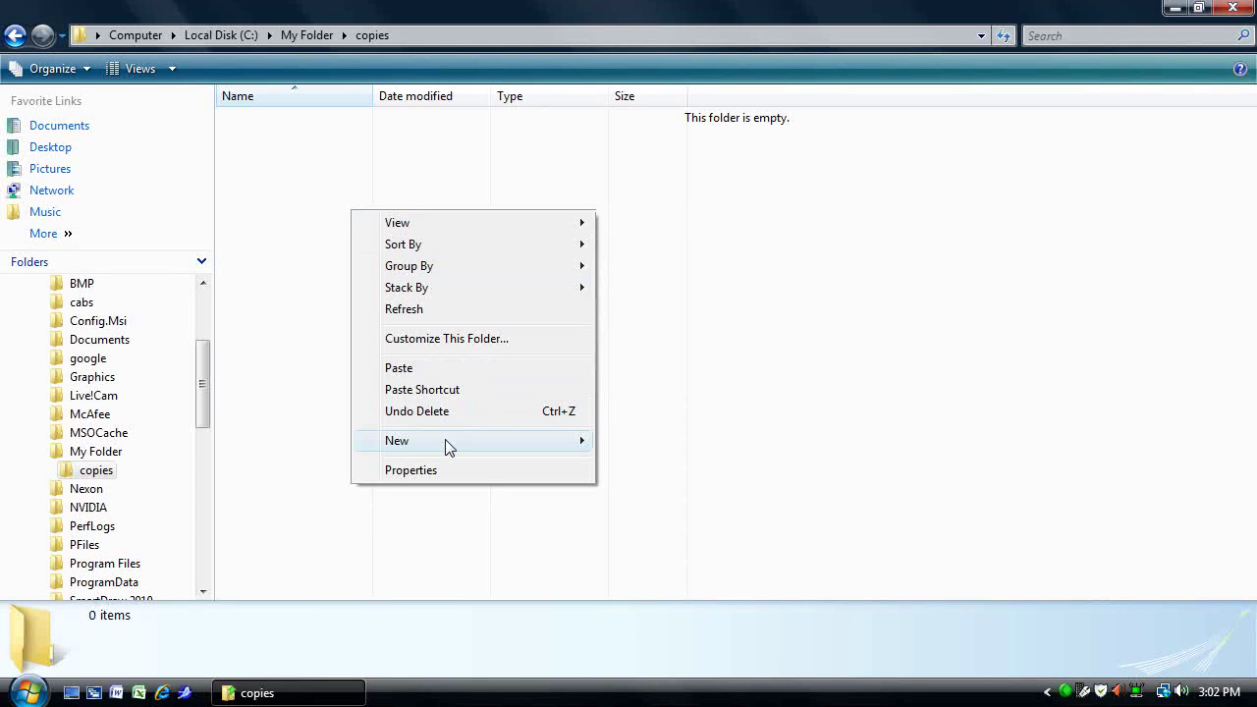
{"action": "mouse_move", "coordinate": [397, 440]}
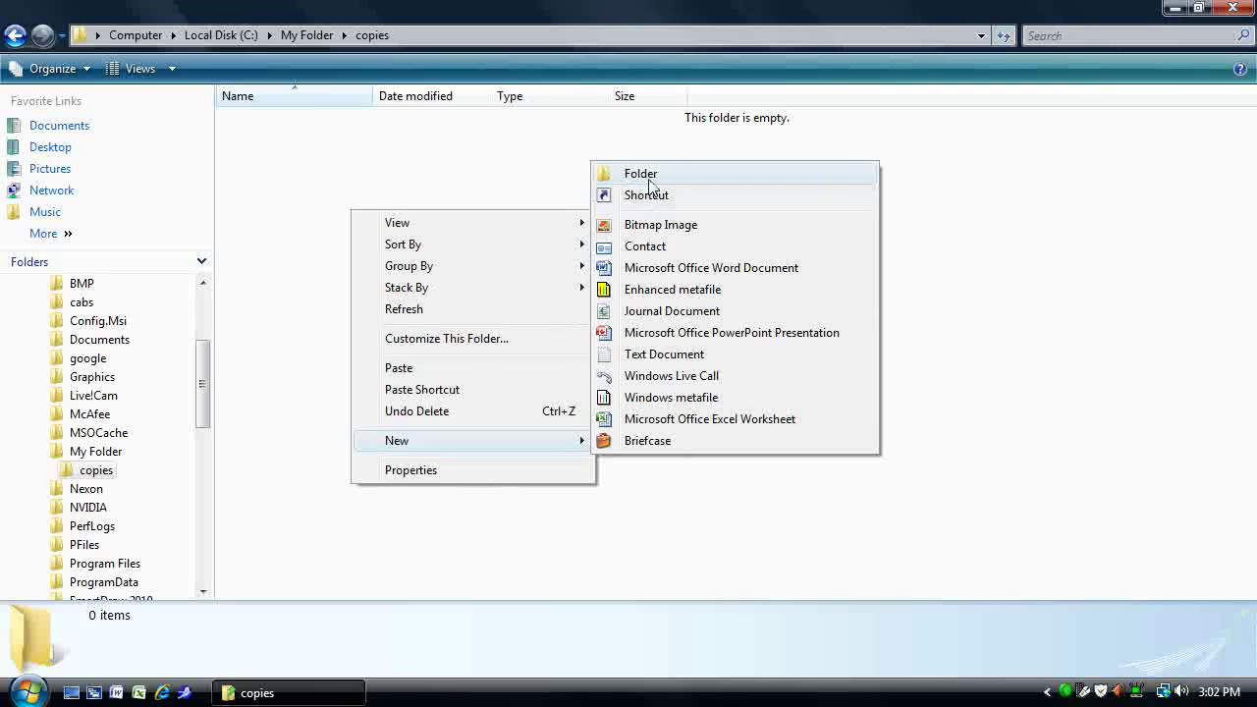
{"action": "left_click", "coordinate": [649, 179]}
{"action": "type", "text": "new folder 34"}
{"action": "key", "text": "Return"}
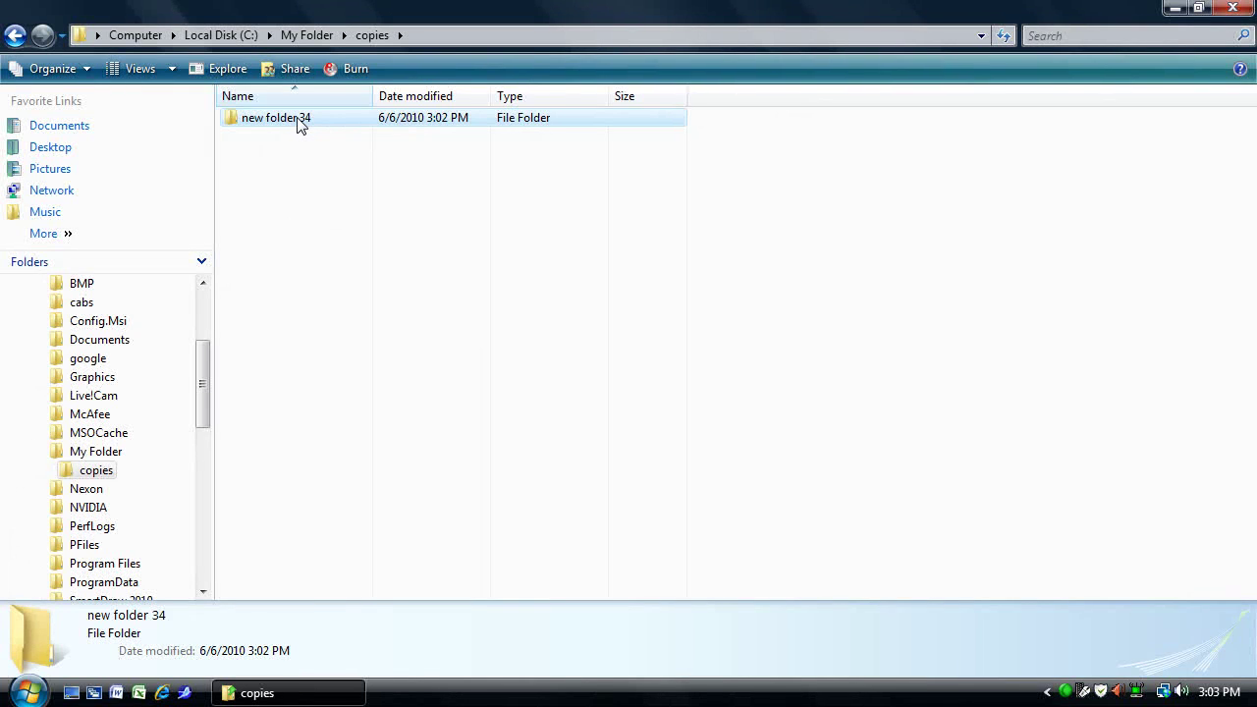
Step: Drag new folder 34 onto BMP in the folder tree and locate it there
{"action": "left_click_drag", "start_coordinate": [300, 123], "coordinate": [78, 285]}
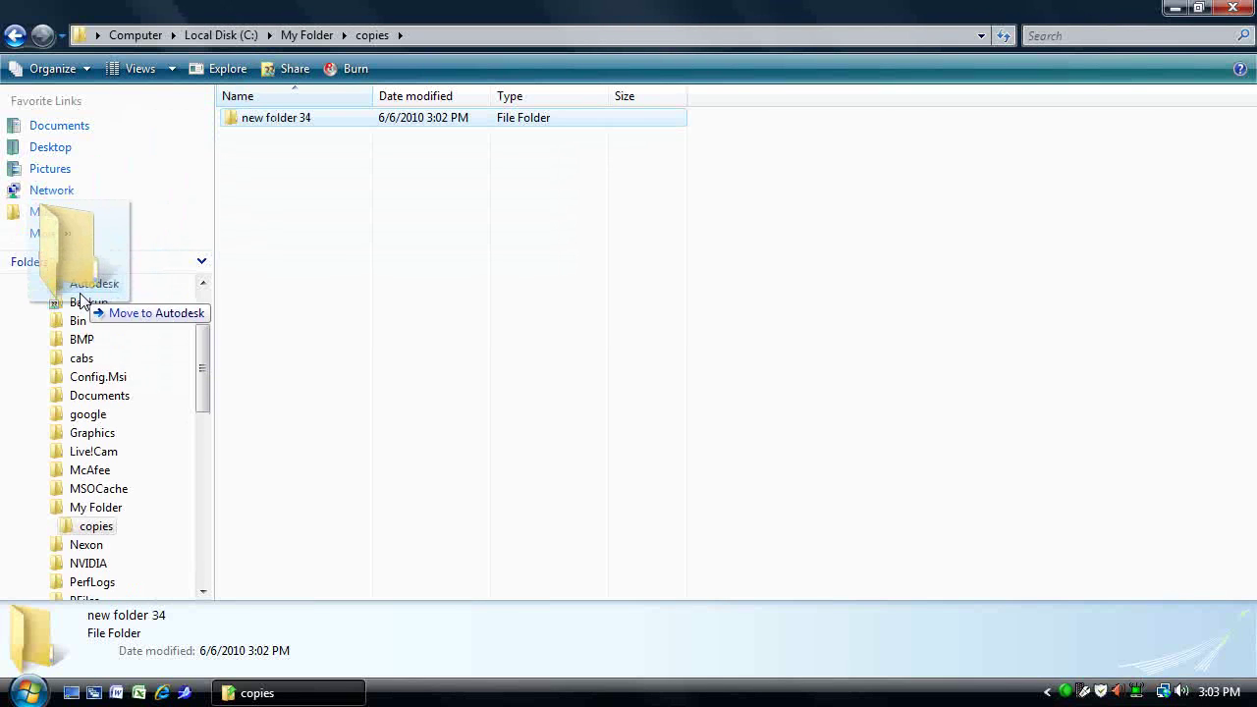
{"action": "left_click_drag", "start_coordinate": [79, 285], "coordinate": [86, 344]}
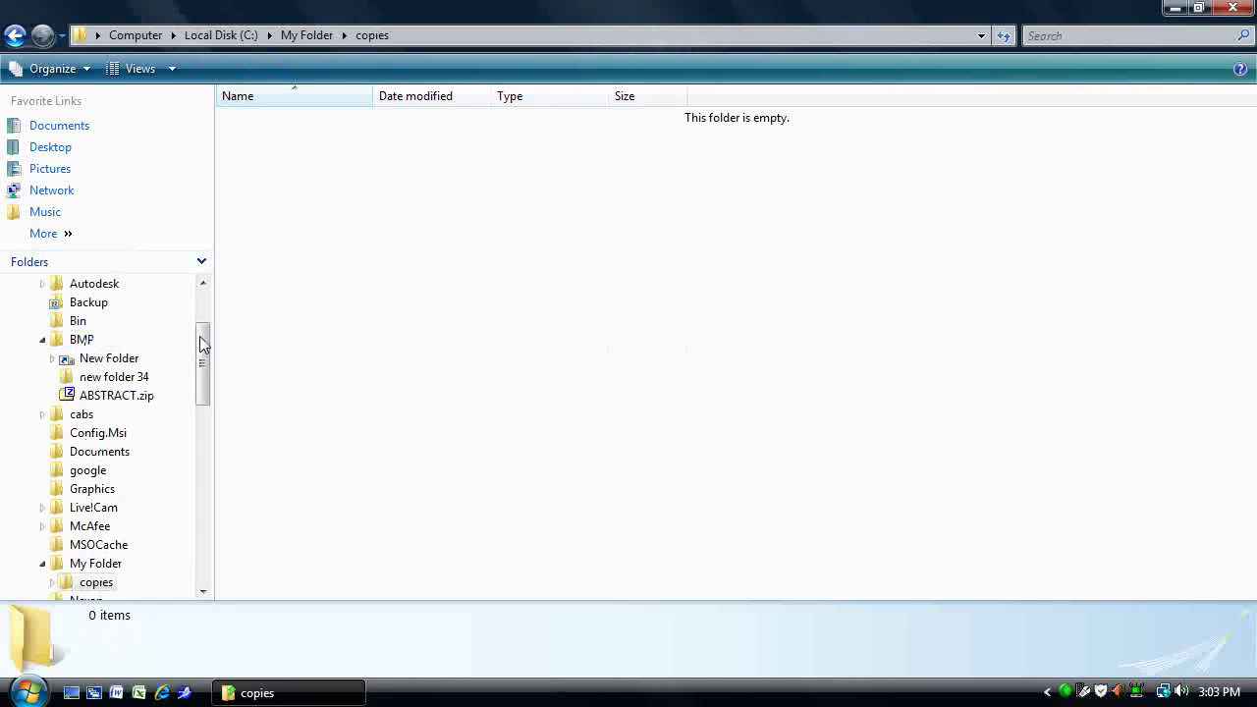
{"action": "left_click", "coordinate": [115, 365]}
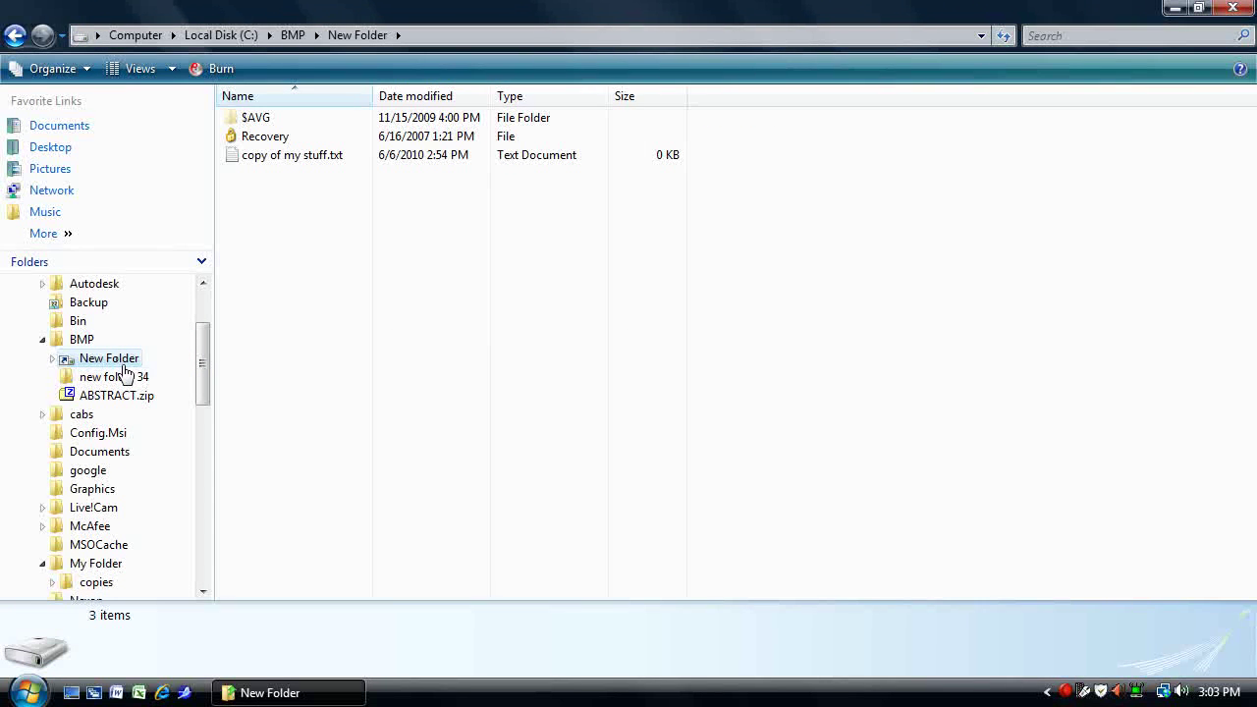
{"action": "left_click", "coordinate": [123, 379]}
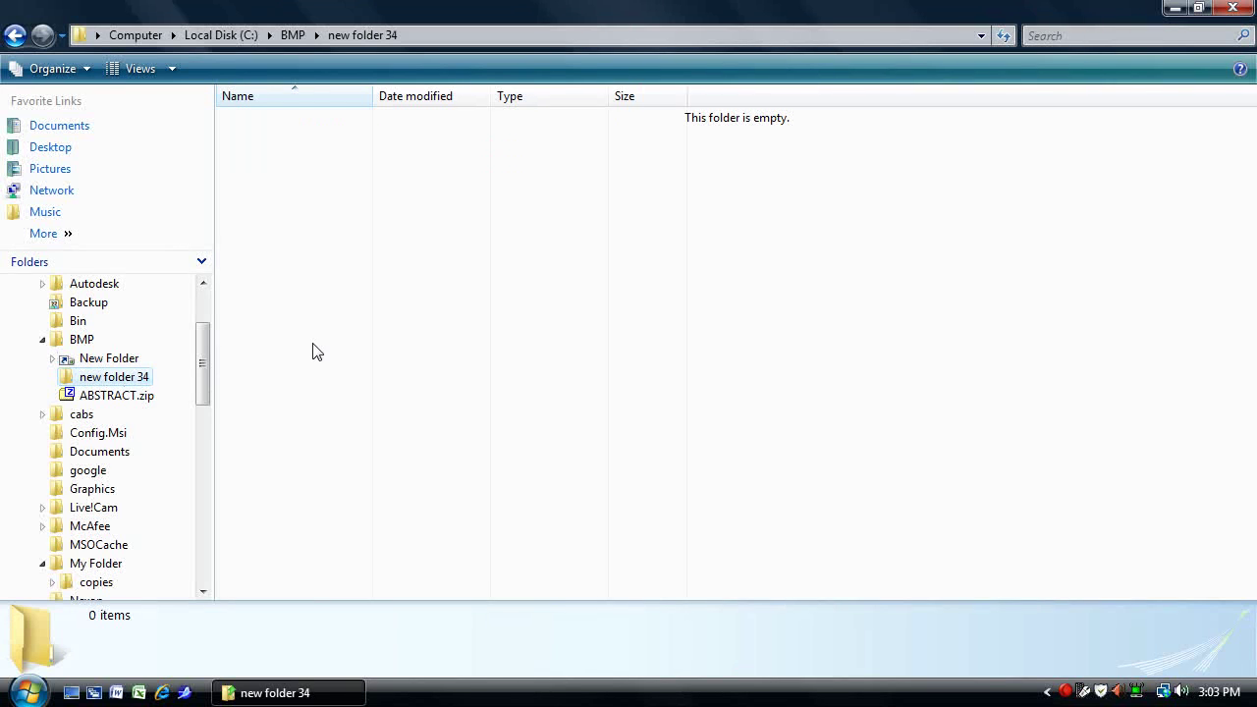
Step: Copy new folder 34 from BMP and paste it into the copies folder
{"action": "right_click", "coordinate": [143, 381]}
{"action": "left_click", "coordinate": [220, 535]}
{"action": "scroll", "coordinate": [208, 391], "scroll_direction": "down", "scroll_amount": 1}
{"action": "left_click", "coordinate": [98, 507]}
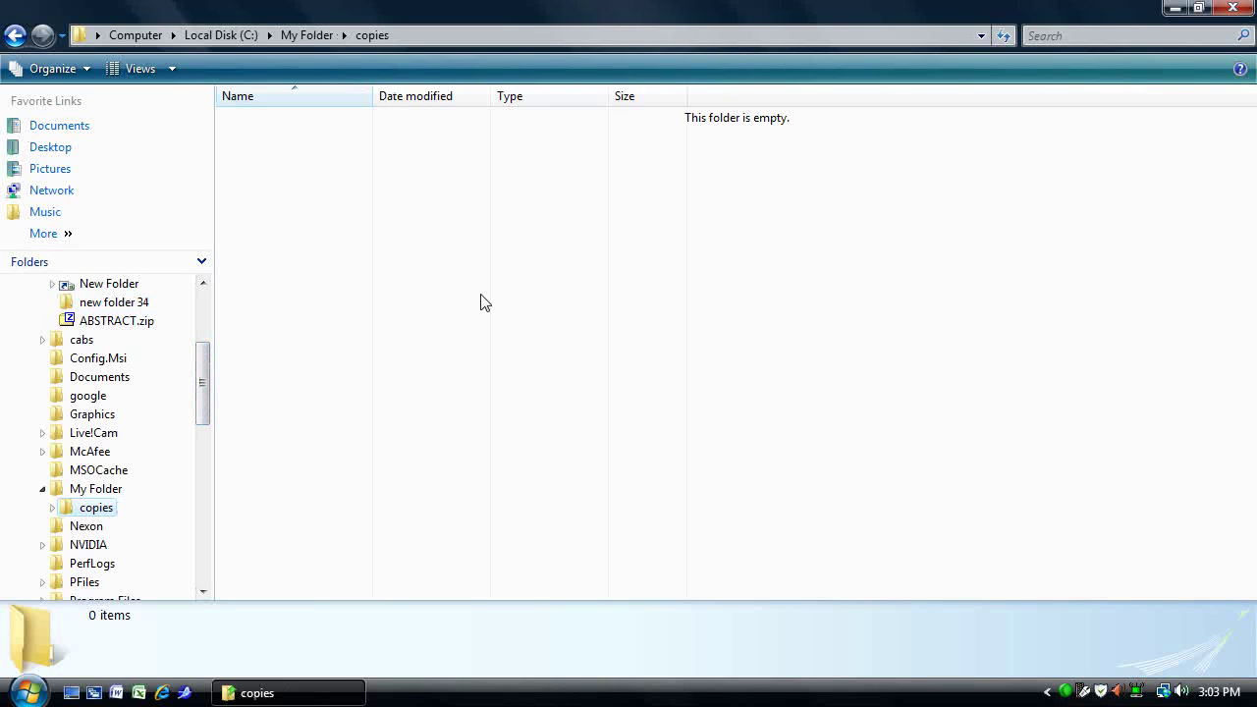
{"action": "right_click", "coordinate": [450, 236]}
{"action": "left_click", "coordinate": [529, 395]}
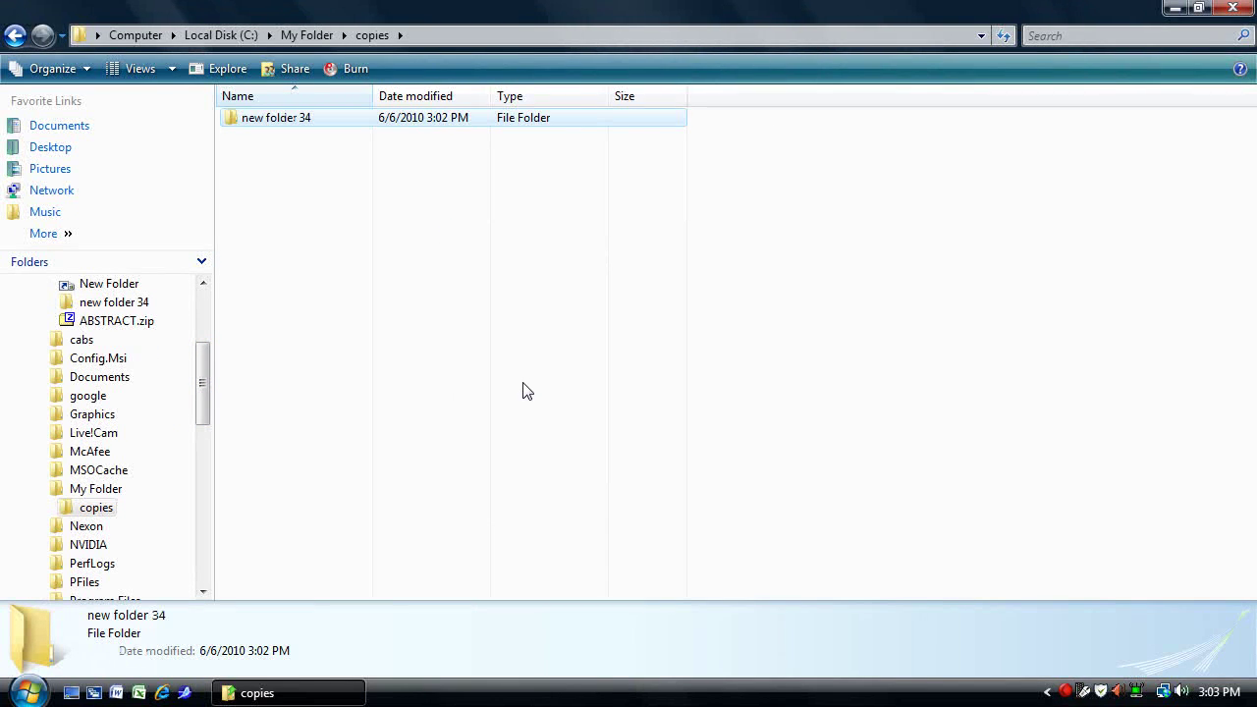